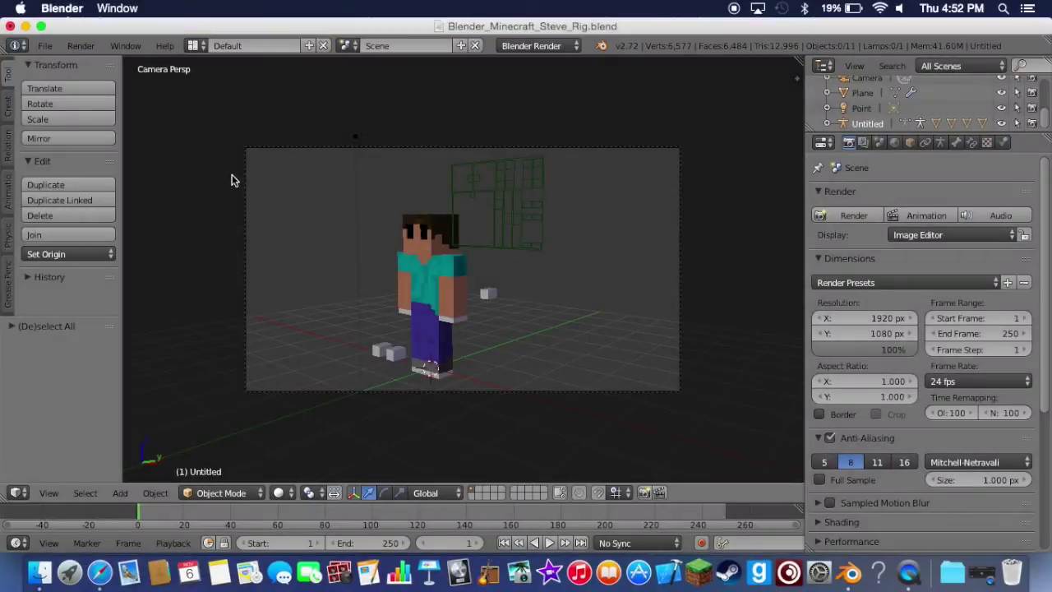
- Examine the Steve rig from several angles, comparing the free perspective view with the camera view
{"action": "scroll", "coordinate": [230, 176], "scroll_direction": "left", "scroll_amount": 5}
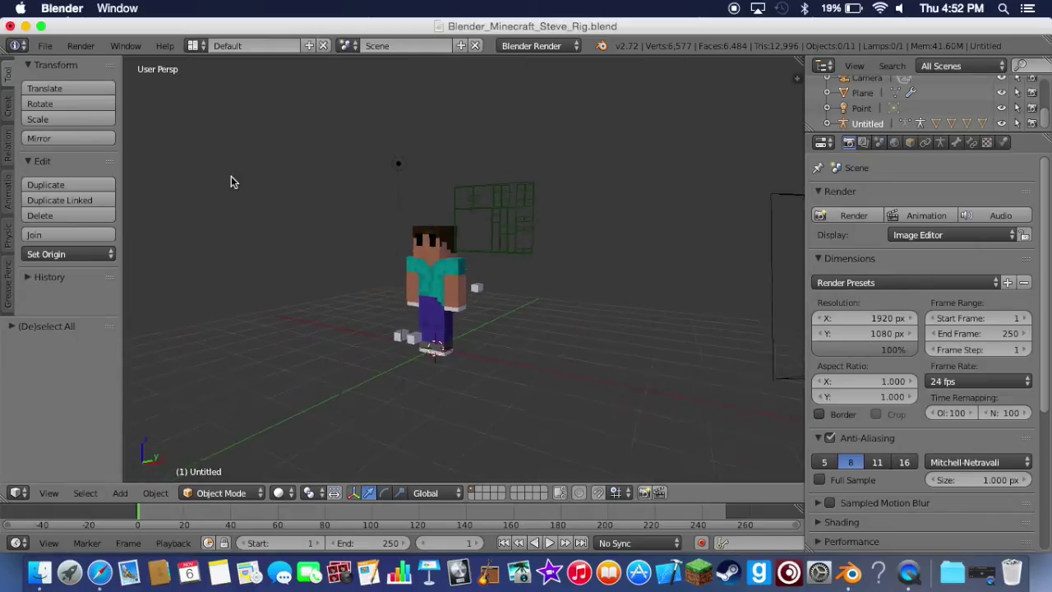
{"action": "scroll", "coordinate": [231, 176], "scroll_direction": "right", "scroll_amount": 5}
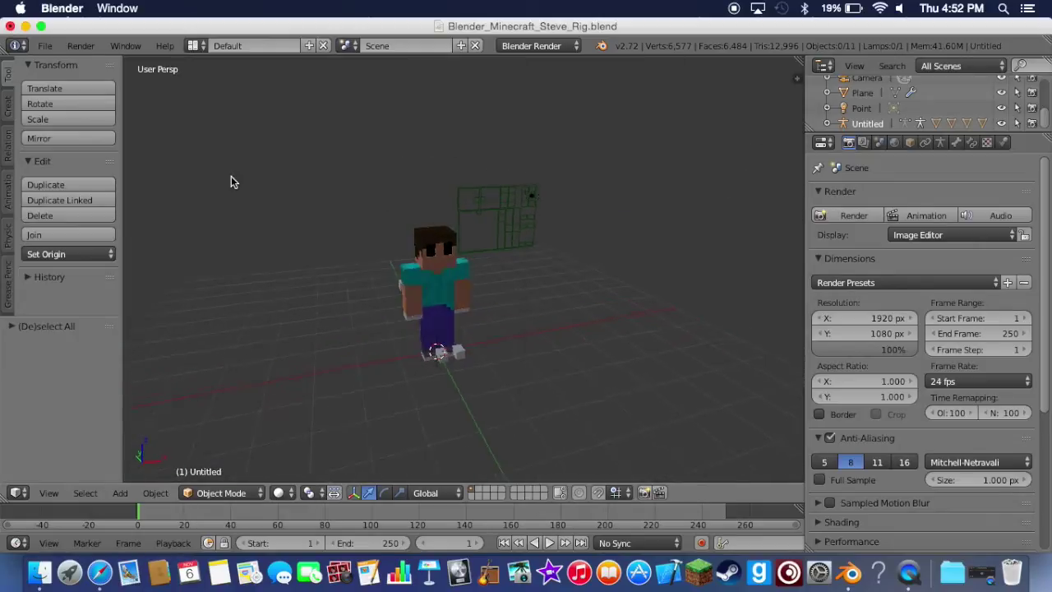
{"action": "scroll", "coordinate": [231, 177], "scroll_direction": "right", "scroll_amount": 5}
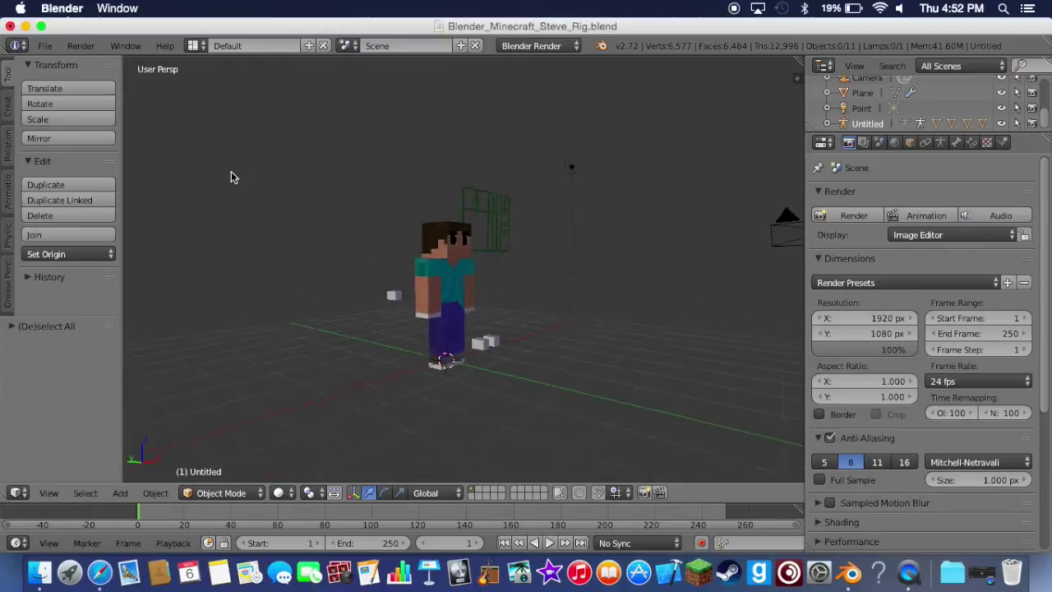
{"action": "scroll", "coordinate": [231, 178], "scroll_direction": "right", "scroll_amount": 5}
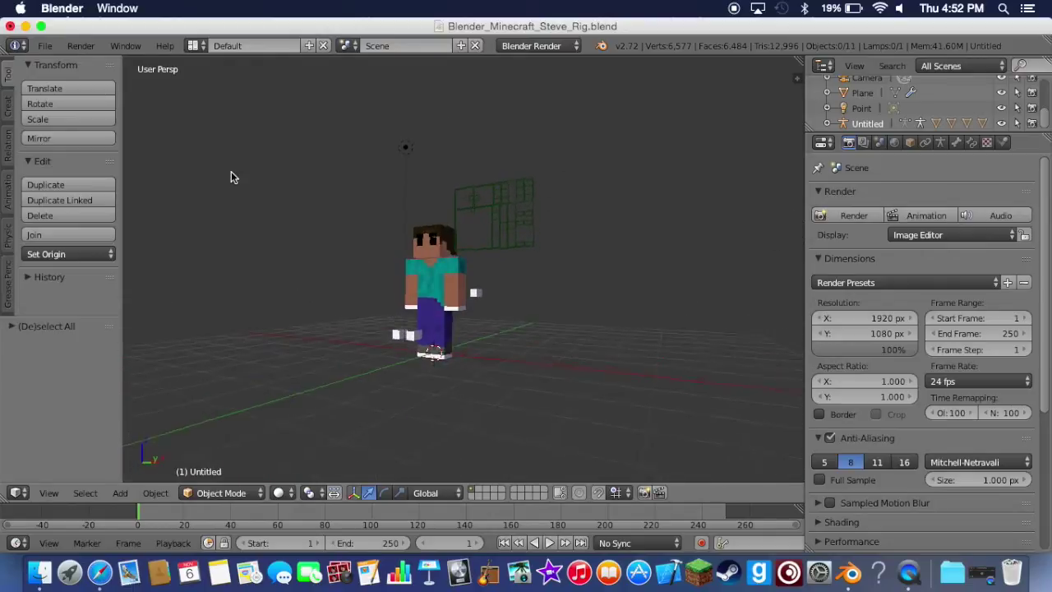
{"action": "scroll", "coordinate": [231, 177], "scroll_direction": "right", "scroll_amount": 3}
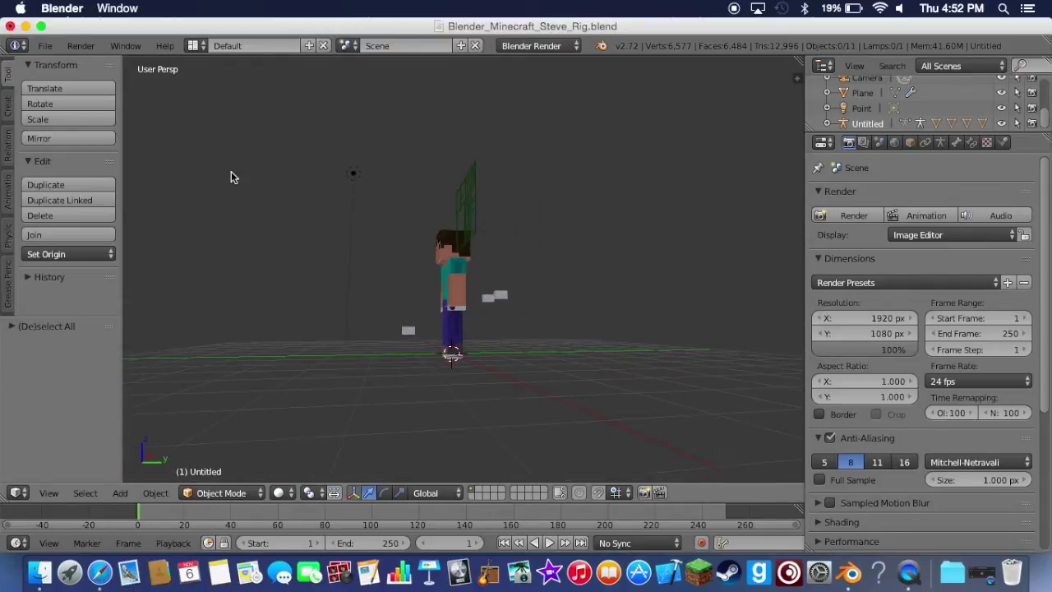
{"action": "key", "text": "KP_0"}
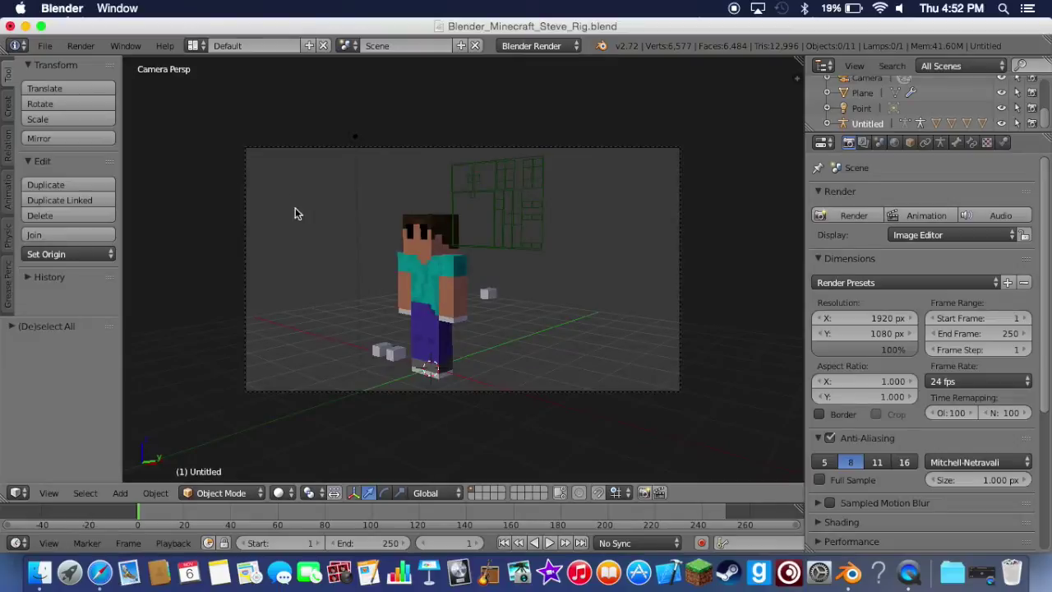
{"action": "scroll", "coordinate": [437, 289], "scroll_direction": "left", "scroll_amount": 8}
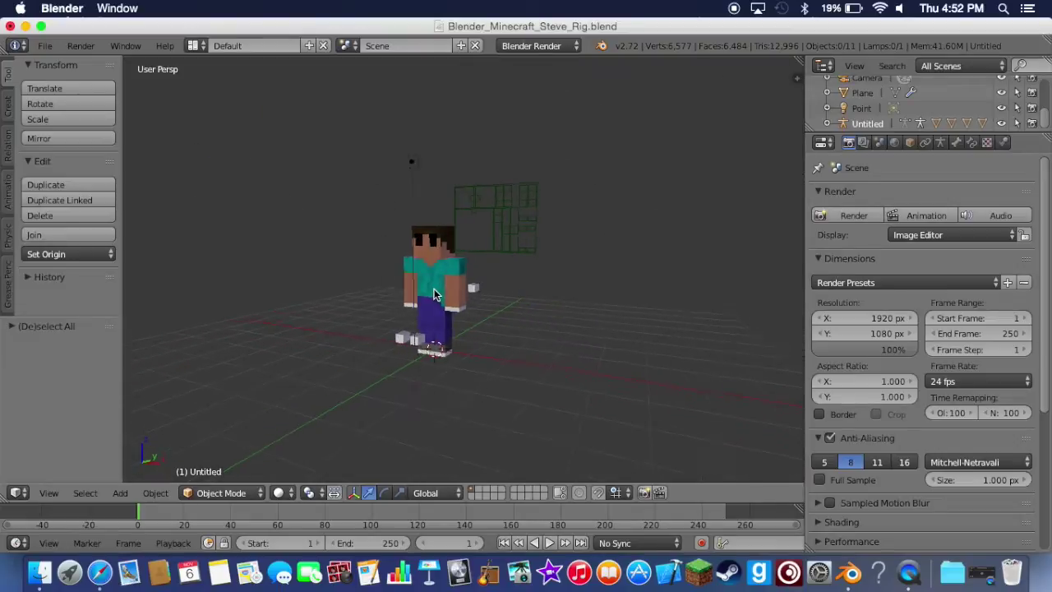
{"action": "scroll", "coordinate": [436, 294], "scroll_direction": "right", "scroll_amount": 6}
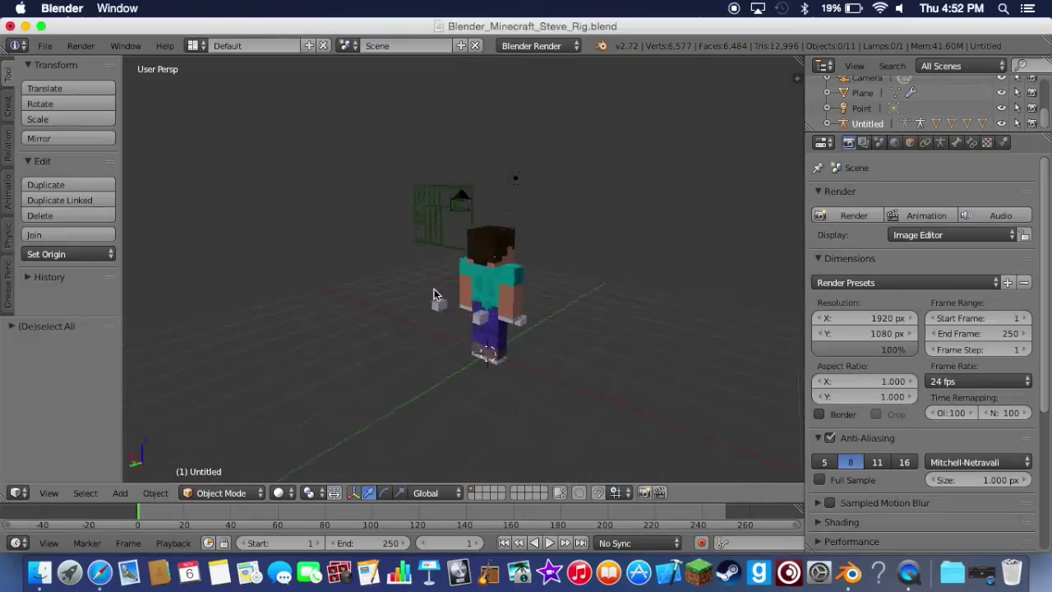
{"action": "key", "text": "KP_0"}
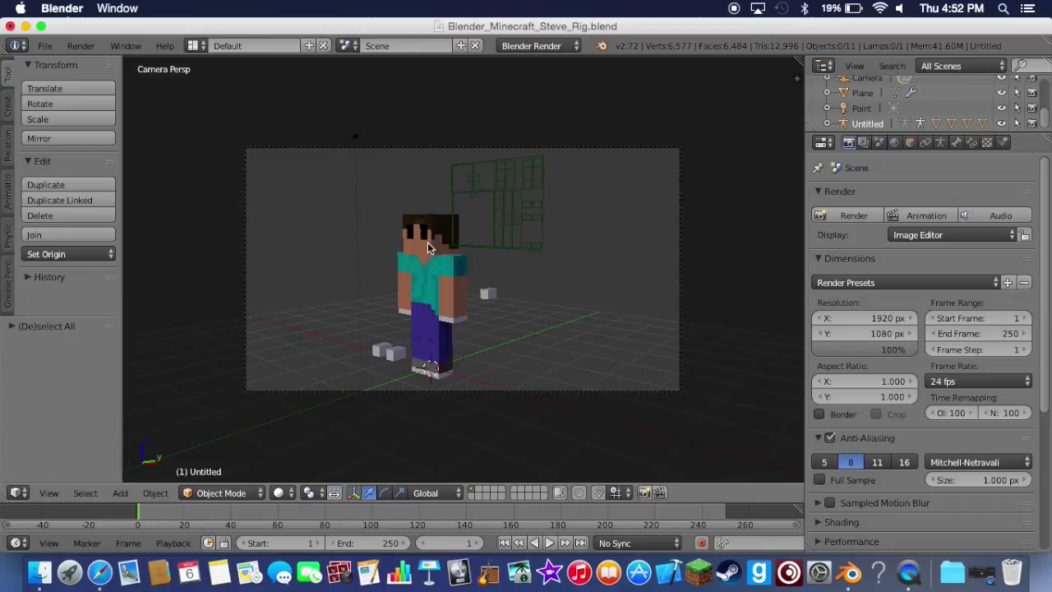
{"action": "scroll", "coordinate": [427, 243], "scroll_direction": "right", "scroll_amount": 8}
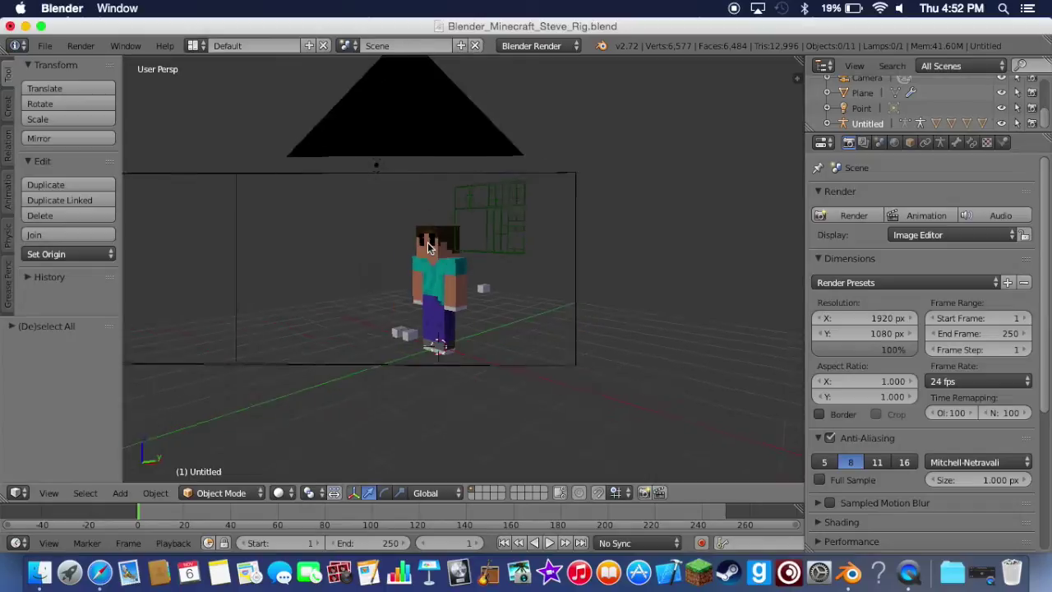
{"action": "middle_click_drag", "start_coordinate": [427, 247], "coordinate": [427, 246]}
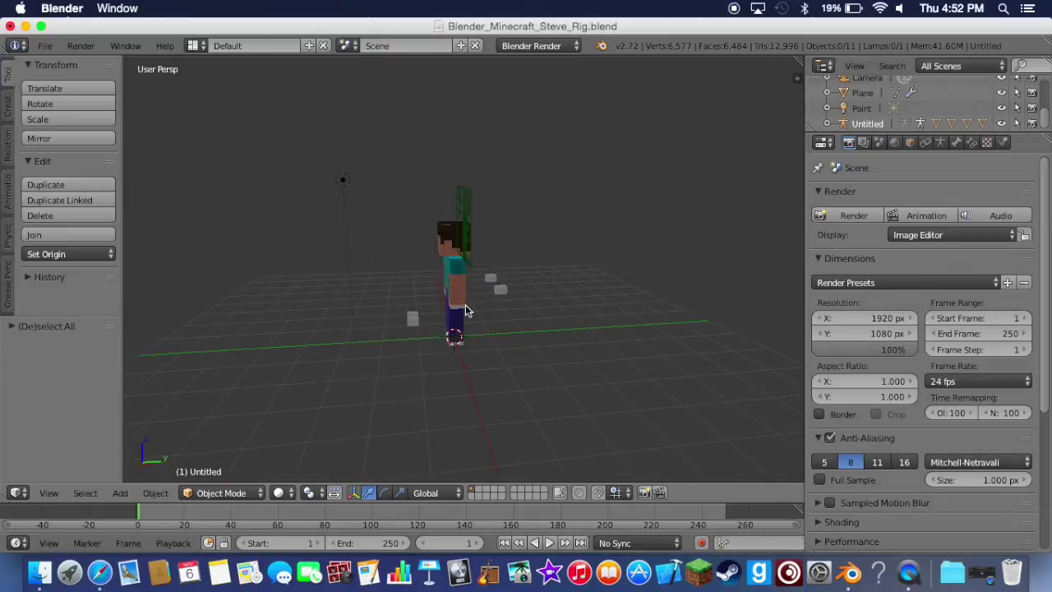
{"action": "middle_click_drag", "start_coordinate": [466, 311], "coordinate": [465, 311]}
{"action": "right_click", "coordinate": [459, 311]}
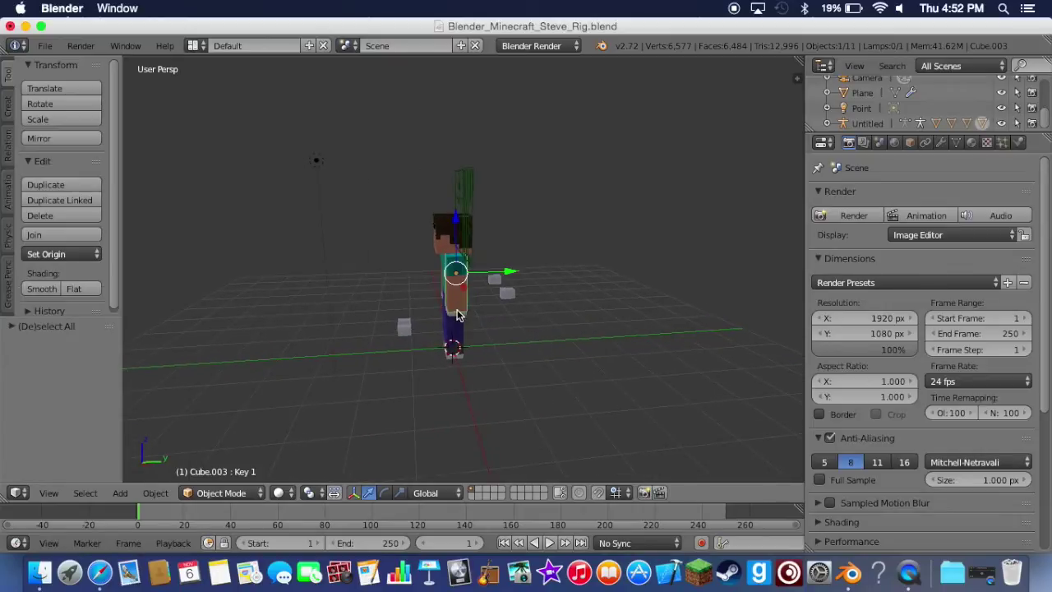
{"action": "middle_click_drag", "start_coordinate": [341, 339], "coordinate": [347, 348]}
{"action": "key", "text": "a"}
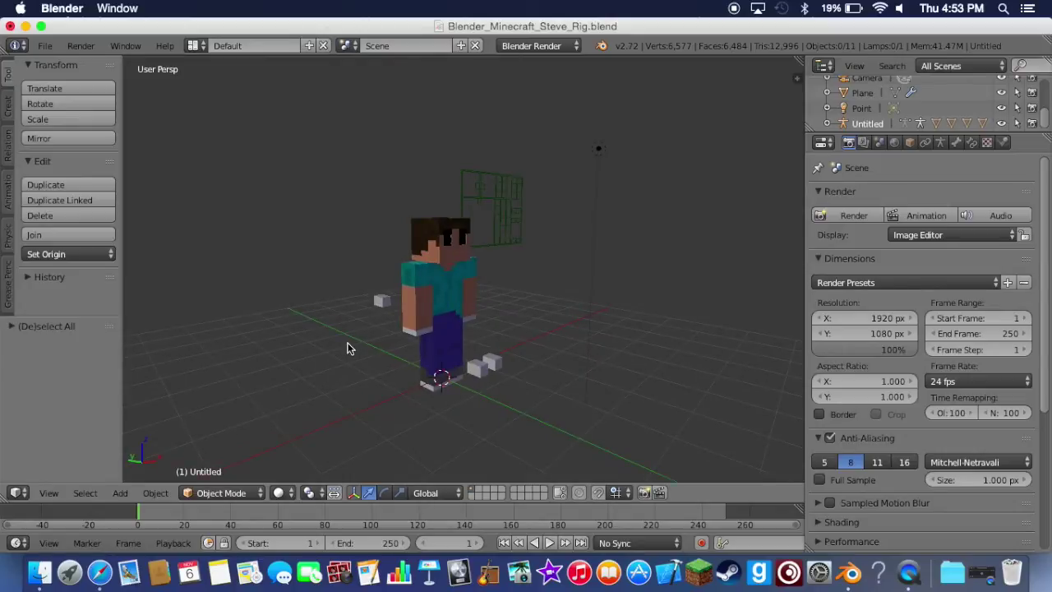
{"action": "key", "text": "KP_0"}
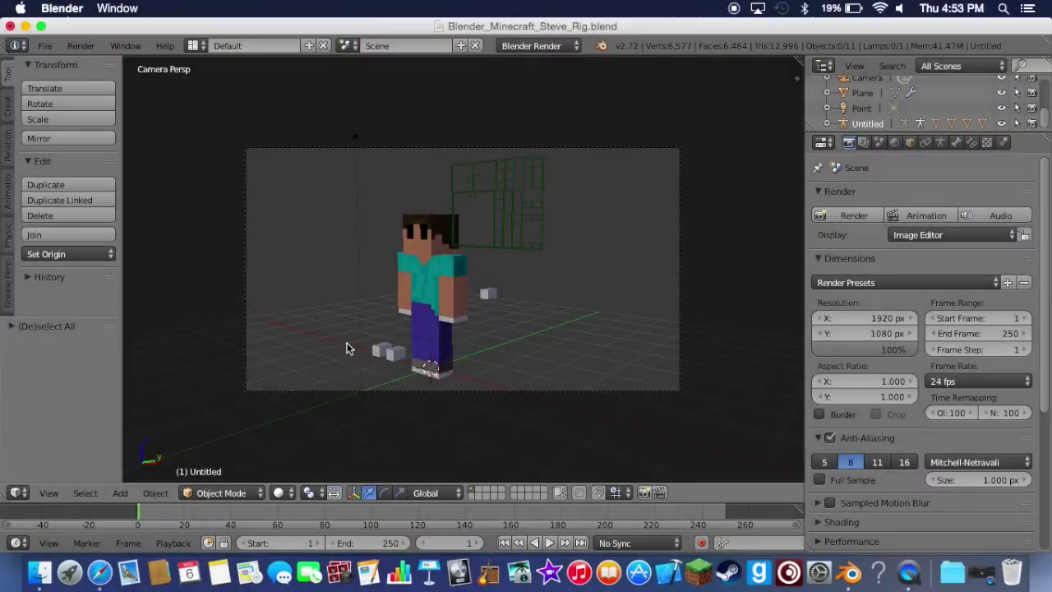
{"action": "key", "text": "KP_0"}
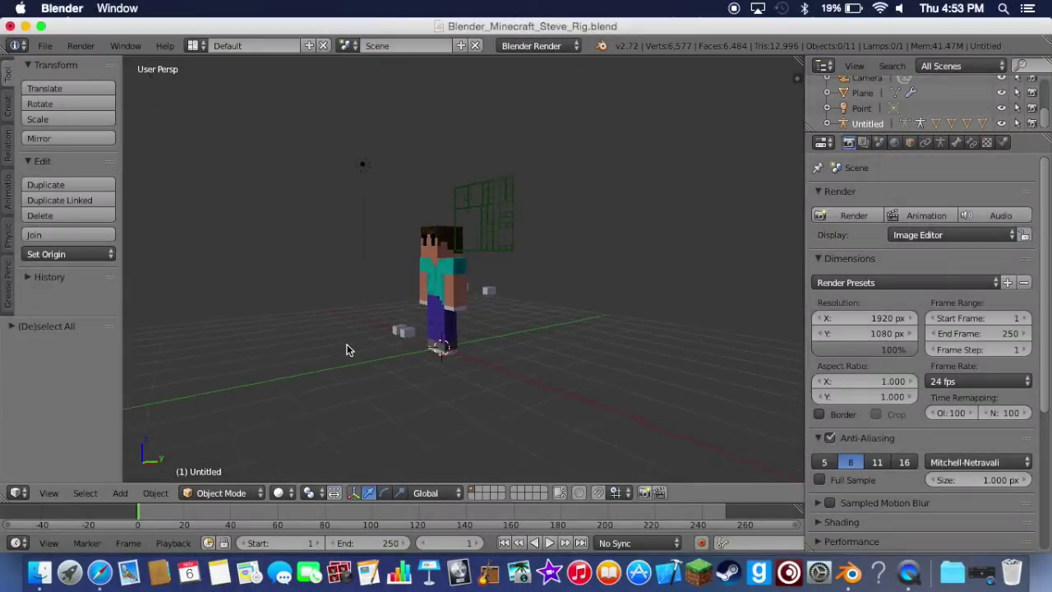
{"action": "scroll", "coordinate": [347, 349], "scroll_direction": "left", "scroll_amount": 4}
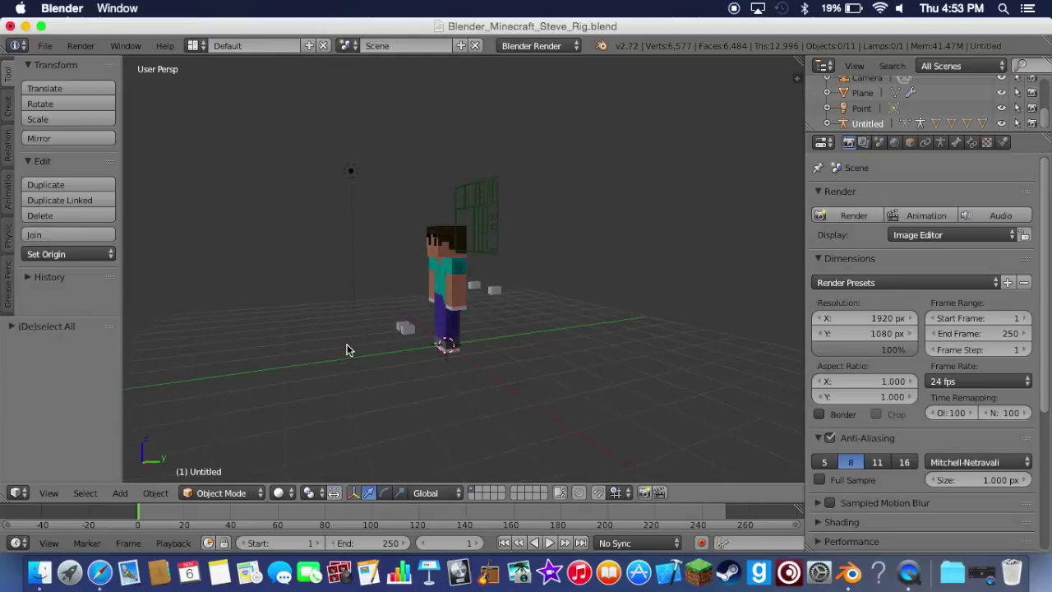
{"action": "key", "text": "KP_0"}
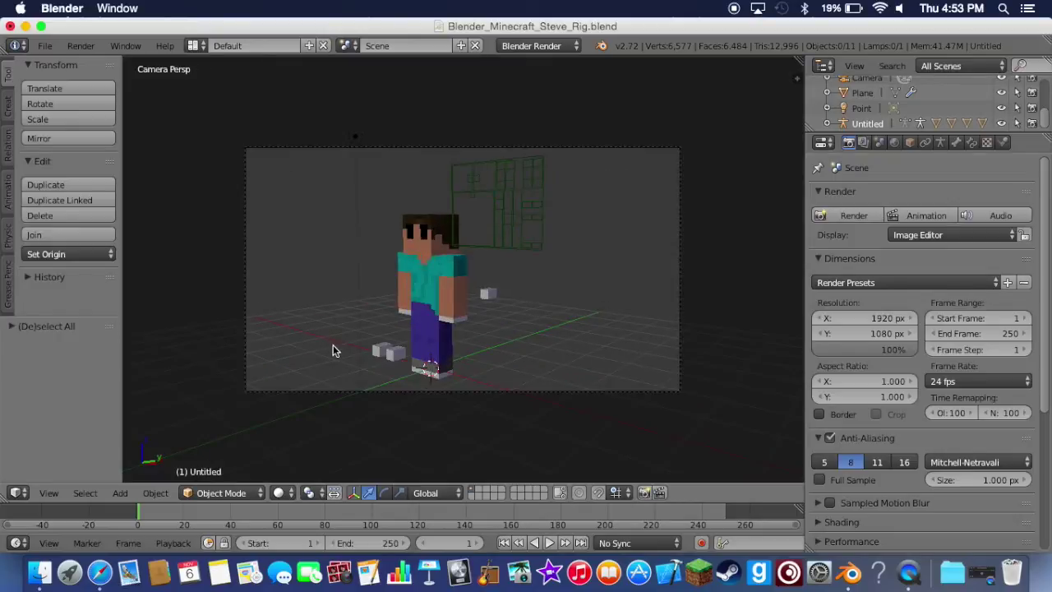
- Enable snapping and show the rig in the front orthographic view
{"action": "left_click", "coordinate": [600, 494]}
{"action": "key", "text": "KP_0"}
{"action": "key", "text": "KP_5"}
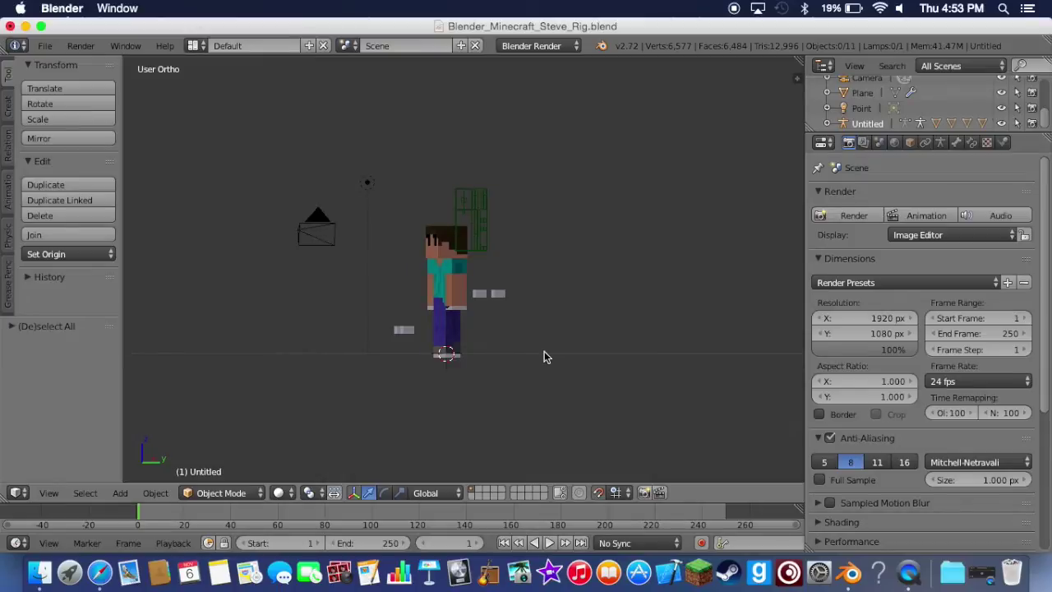
{"action": "key", "text": "KP_1"}
{"action": "scroll", "coordinate": [544, 356], "scroll_direction": "up", "scroll_amount": 4}
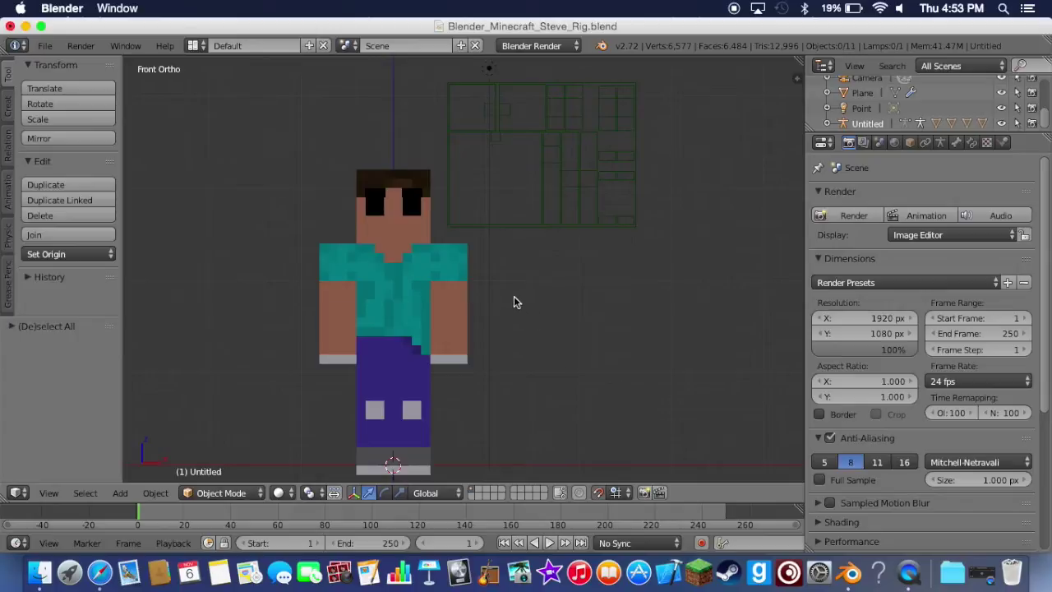
- Select the character's armature and switch it to Pose Mode
{"action": "right_click", "coordinate": [450, 359]}
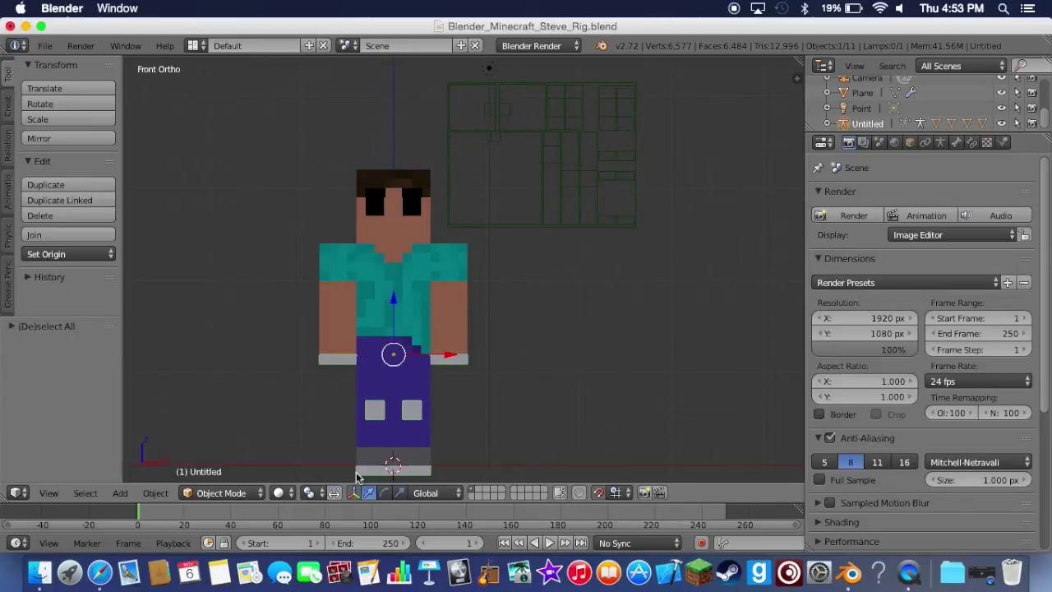
{"action": "left_click", "coordinate": [220, 492]}
{"action": "left_click", "coordinate": [238, 438]}
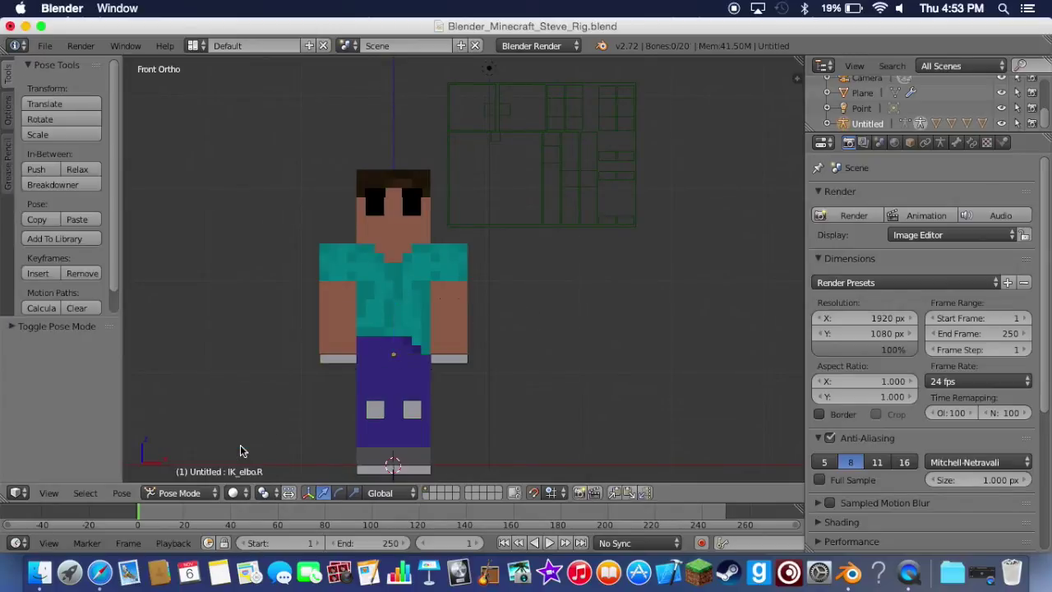
- Try moving the left hand's IK bone sideways and return it to the body
{"action": "right_click", "coordinate": [458, 365]}
{"action": "key", "text": "g"}
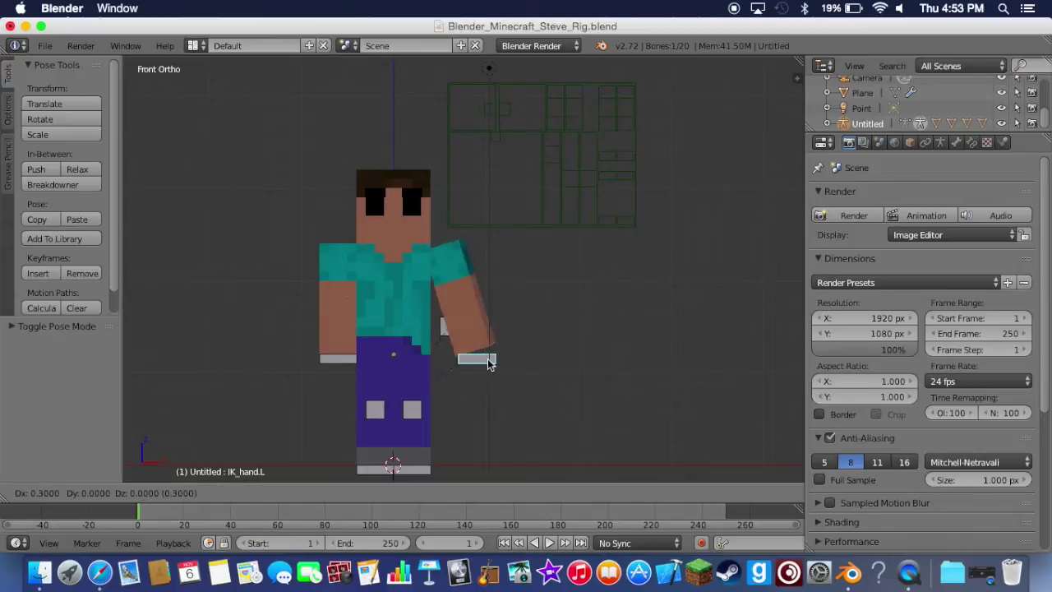
{"action": "left_click", "coordinate": [455, 364]}
{"action": "scroll", "coordinate": [455, 364], "scroll_direction": "right", "scroll_amount": 2}
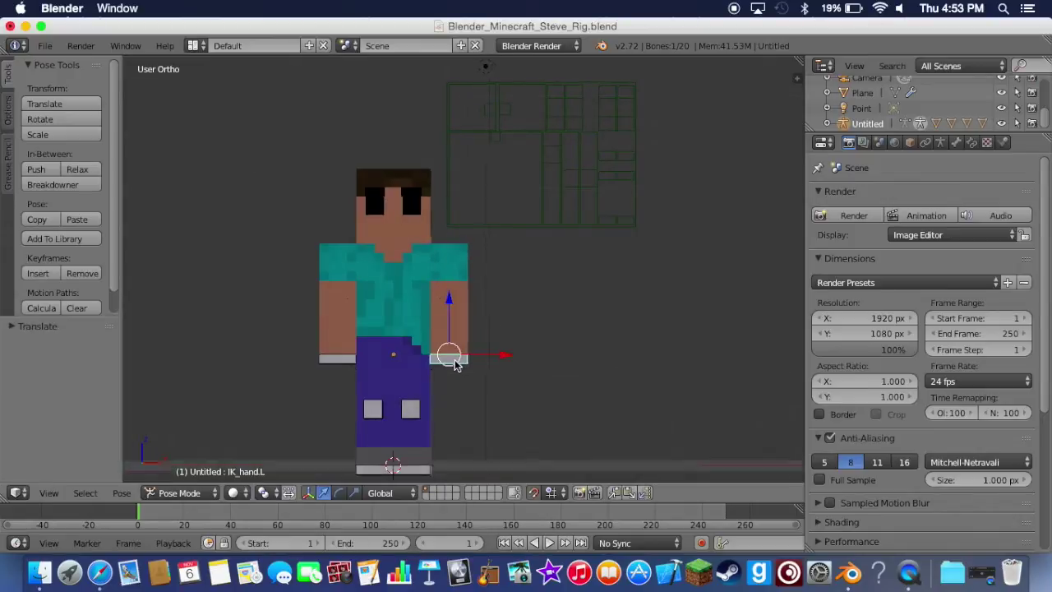
{"action": "scroll", "coordinate": [490, 363], "scroll_direction": "right", "scroll_amount": 3}
{"action": "scroll", "coordinate": [489, 364], "scroll_direction": "left", "scroll_amount": 5}
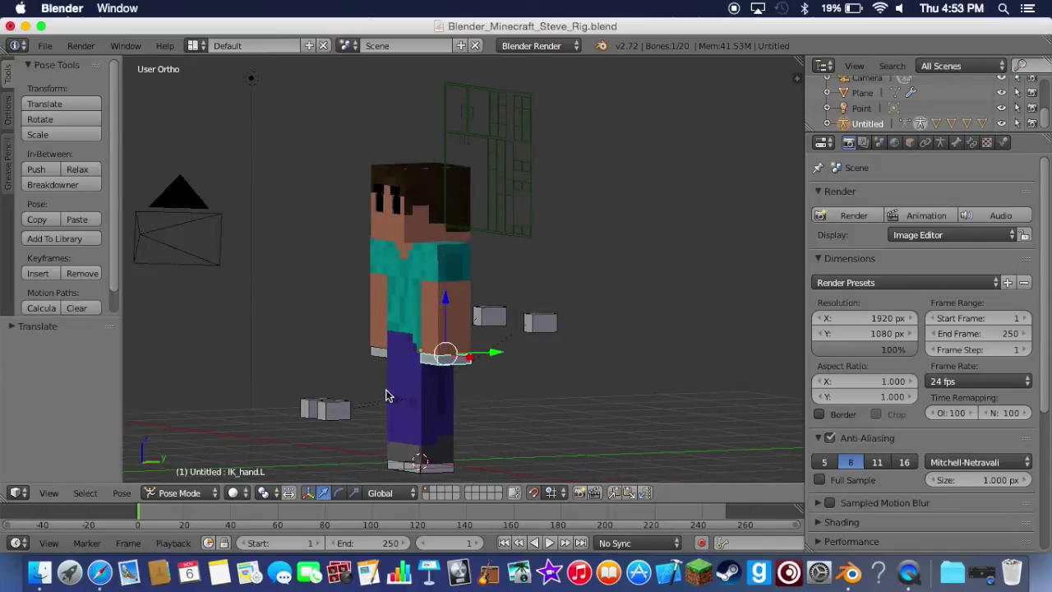
- Set the animation's start frame to 0 and jump to that frame
{"action": "left_click", "coordinate": [246, 547]}
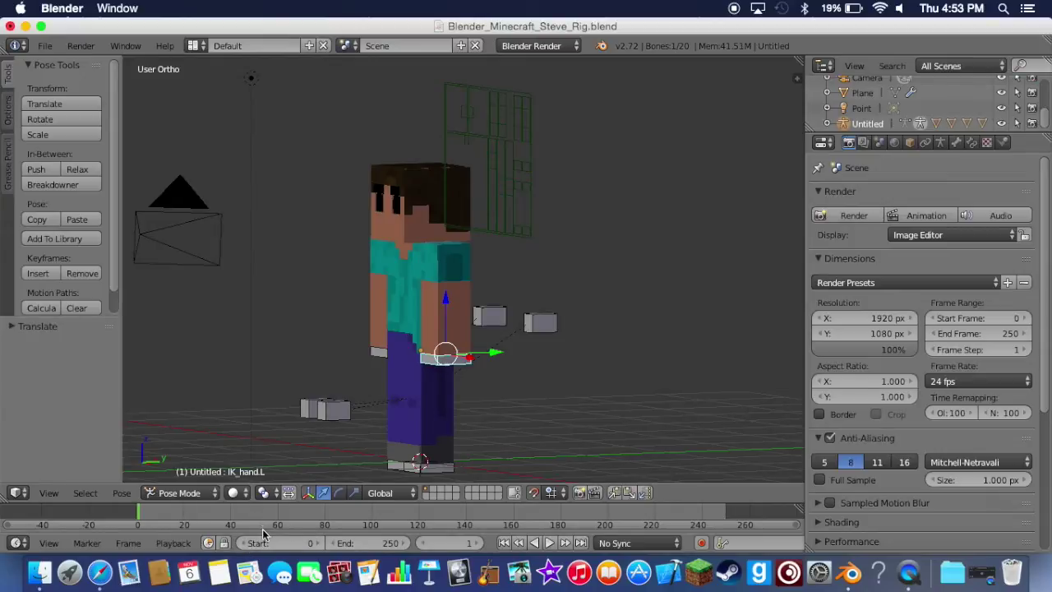
{"action": "left_click", "coordinate": [504, 542]}
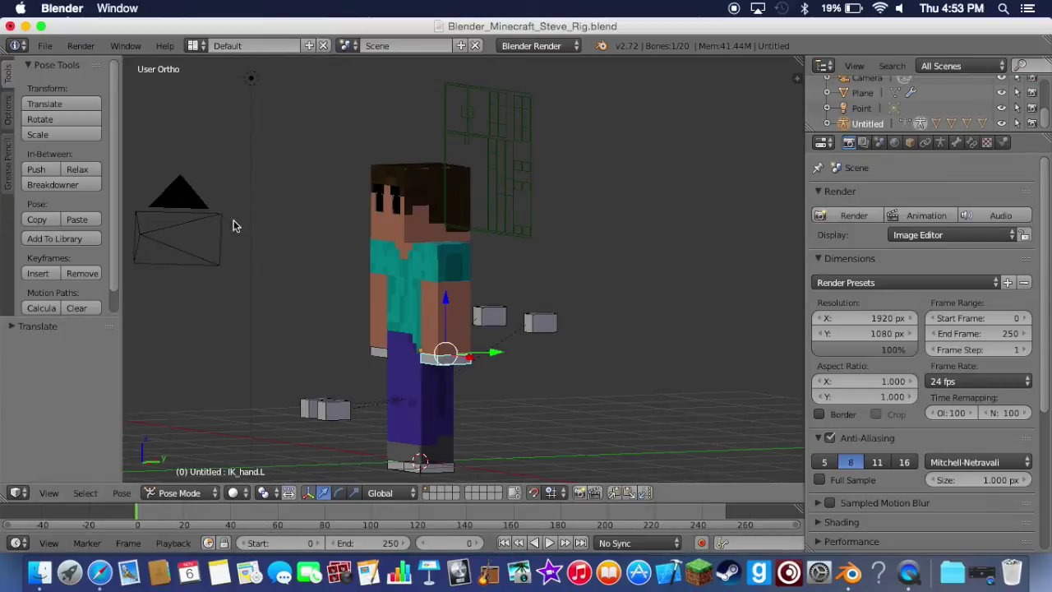
- Switch the screen layout from Default to Animation
{"action": "left_click", "coordinate": [194, 46]}
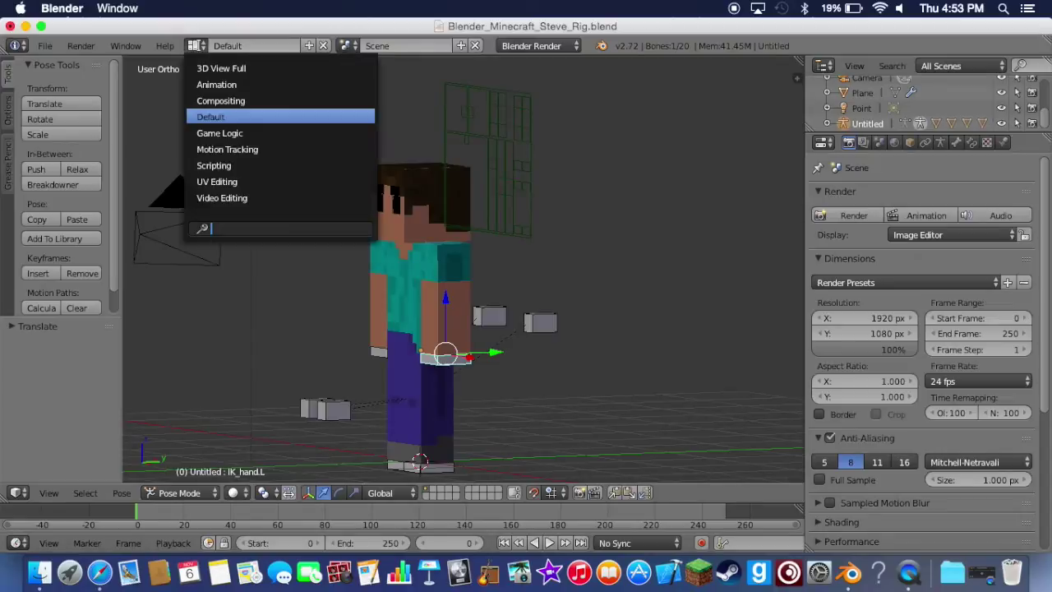
{"action": "left_click", "coordinate": [213, 87]}
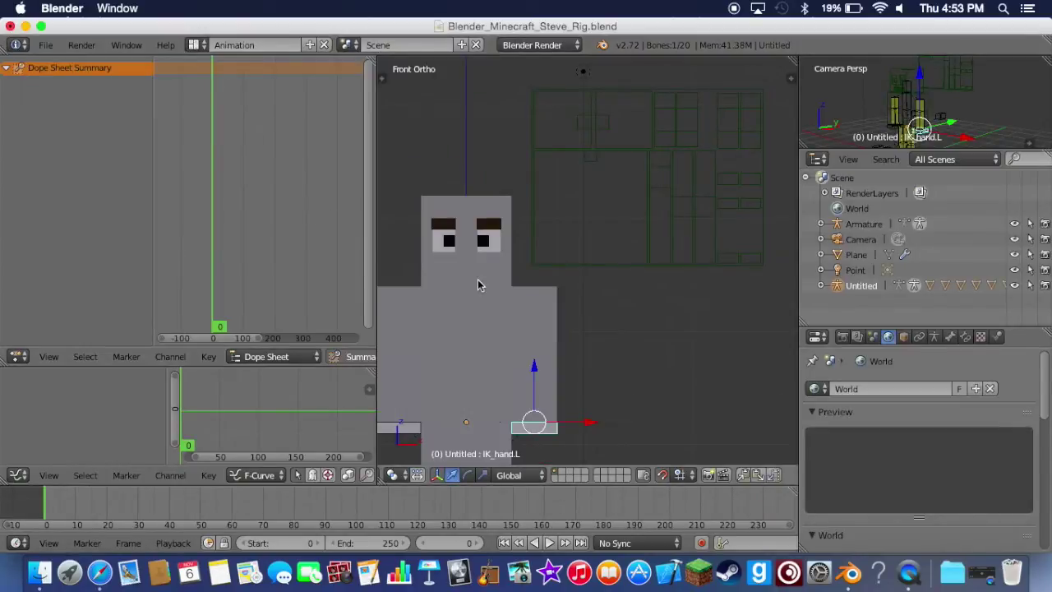
{"action": "scroll", "coordinate": [479, 284], "scroll_direction": "down", "scroll_amount": 3}
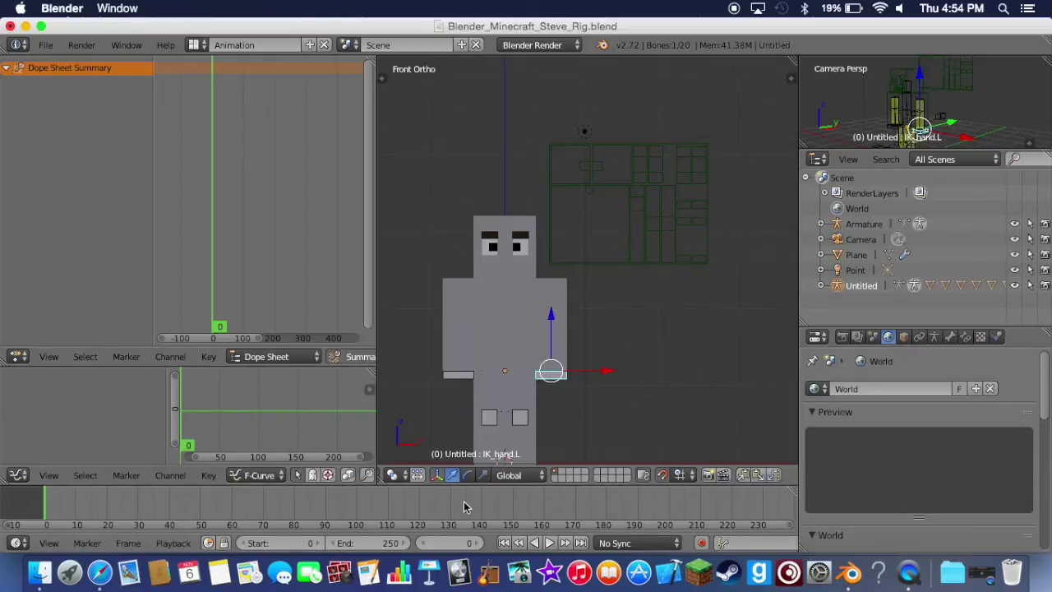
{"action": "scroll", "coordinate": [463, 496], "scroll_direction": "right", "scroll_amount": 1}
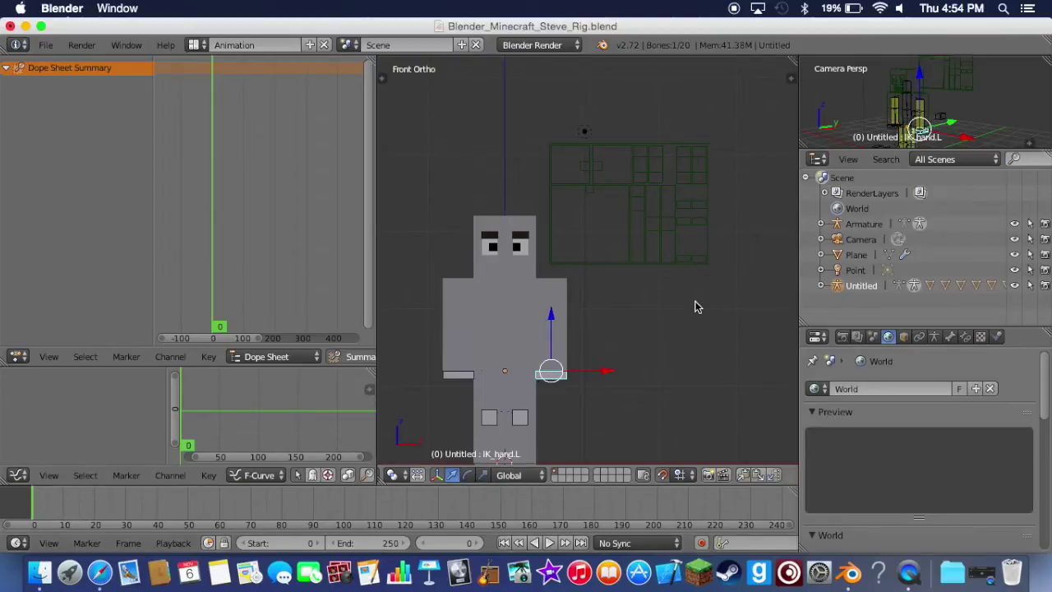
- Select the IK_foot.L bone at the base of the character's left leg
{"action": "key", "text": "KP_3"}
{"action": "scroll", "coordinate": [694, 307], "scroll_direction": "up", "scroll_amount": 3}
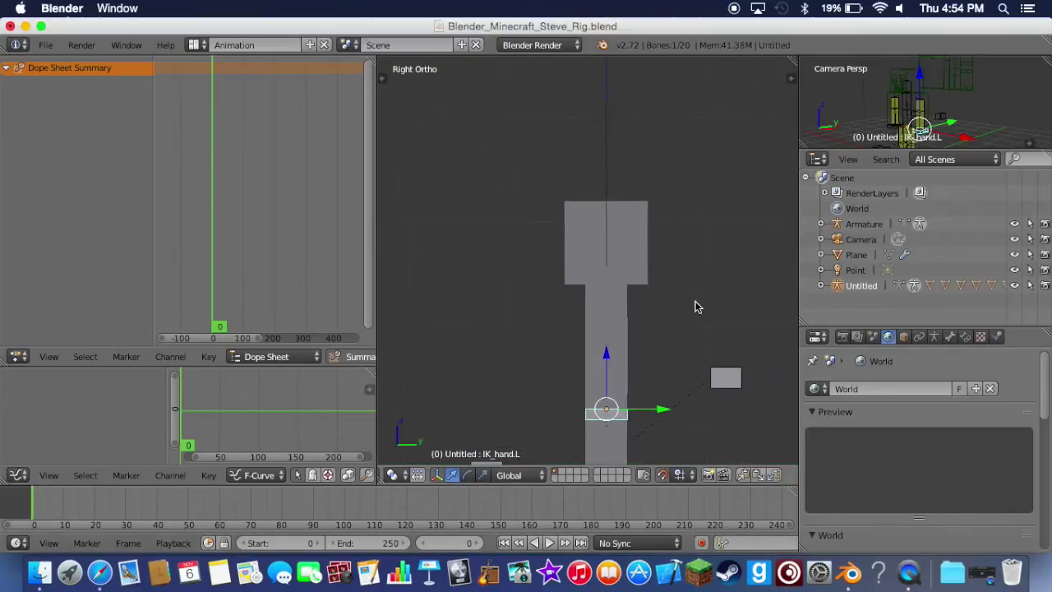
{"action": "scroll", "coordinate": [695, 306], "scroll_direction": "down", "scroll_amount": 2, "text": "shift"}
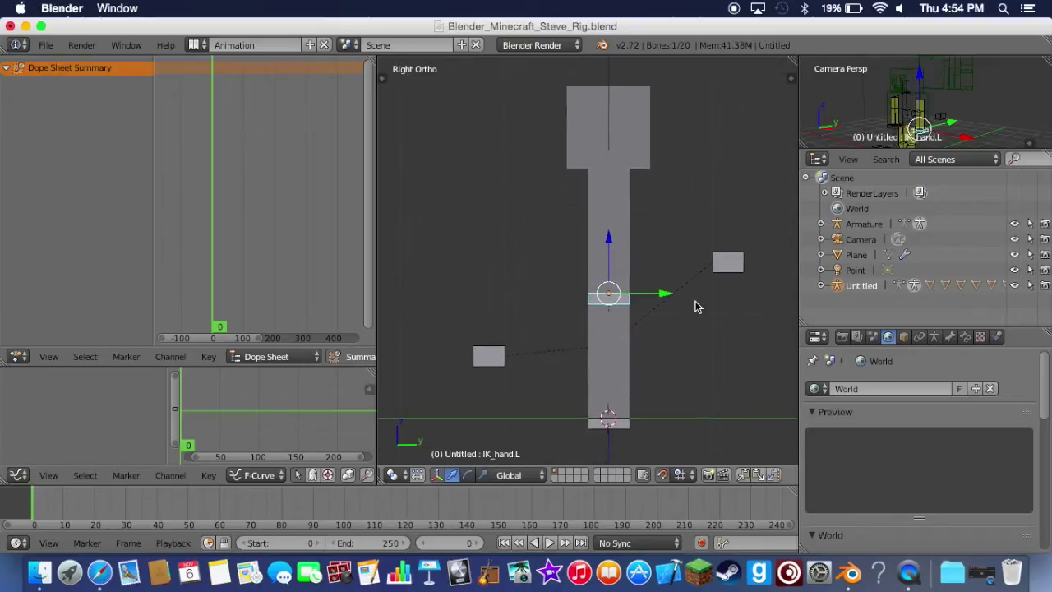
{"action": "scroll", "coordinate": [696, 307], "scroll_direction": "down", "scroll_amount": 1}
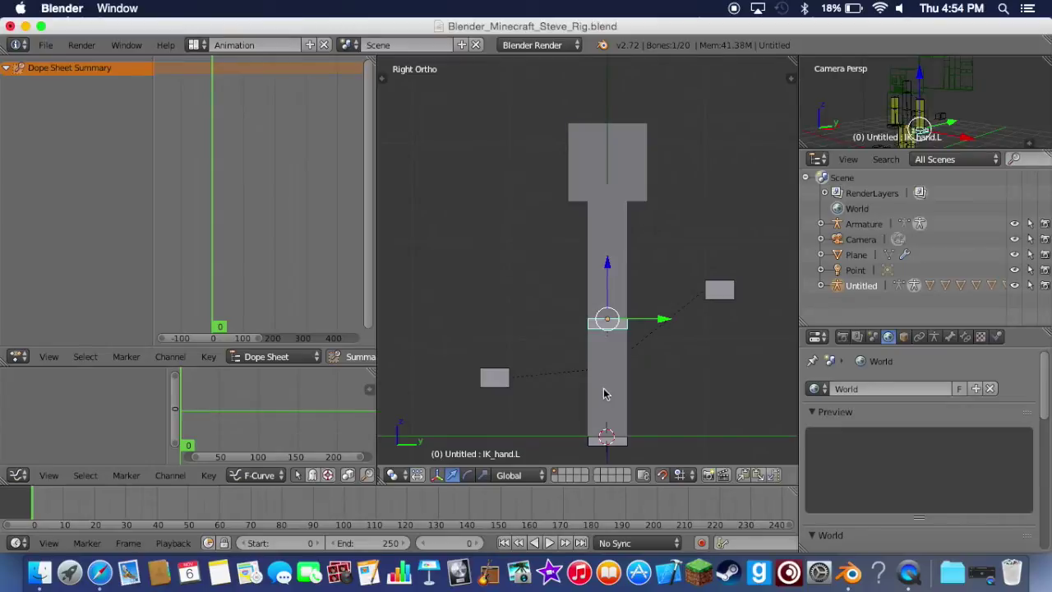
{"action": "scroll", "coordinate": [603, 392], "scroll_direction": "up", "scroll_amount": 1}
{"action": "scroll", "coordinate": [604, 388], "scroll_direction": "down", "scroll_amount": 2, "text": "shift"}
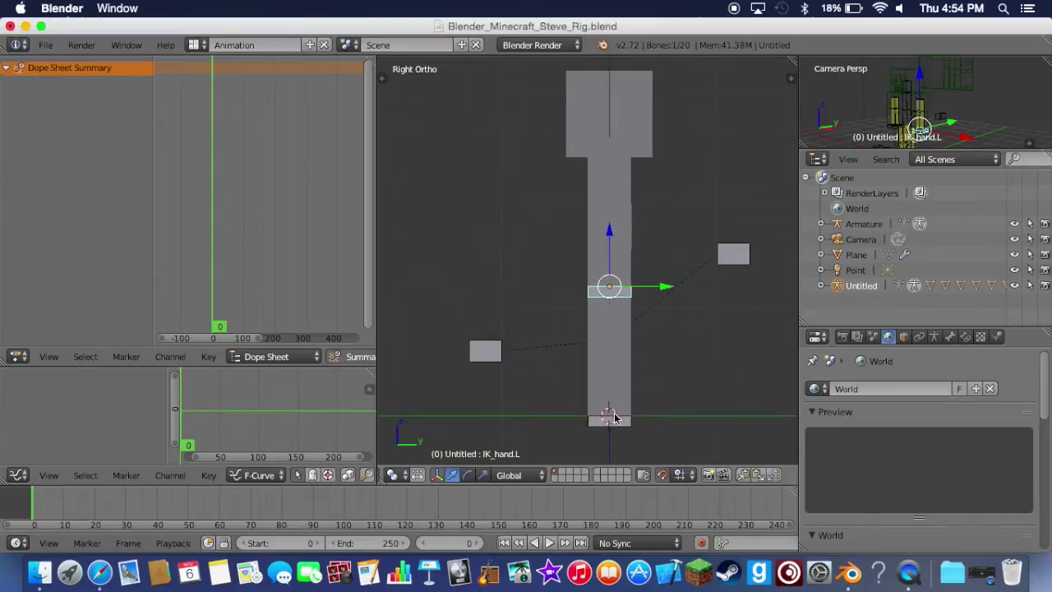
{"action": "right_click", "coordinate": [615, 421]}
{"action": "right_click", "coordinate": [613, 419]}
{"action": "middle_click_drag", "start_coordinate": [606, 419], "coordinate": [512, 422]}
{"action": "right_click", "coordinate": [547, 420]}
{"action": "right_click", "coordinate": [549, 423]}
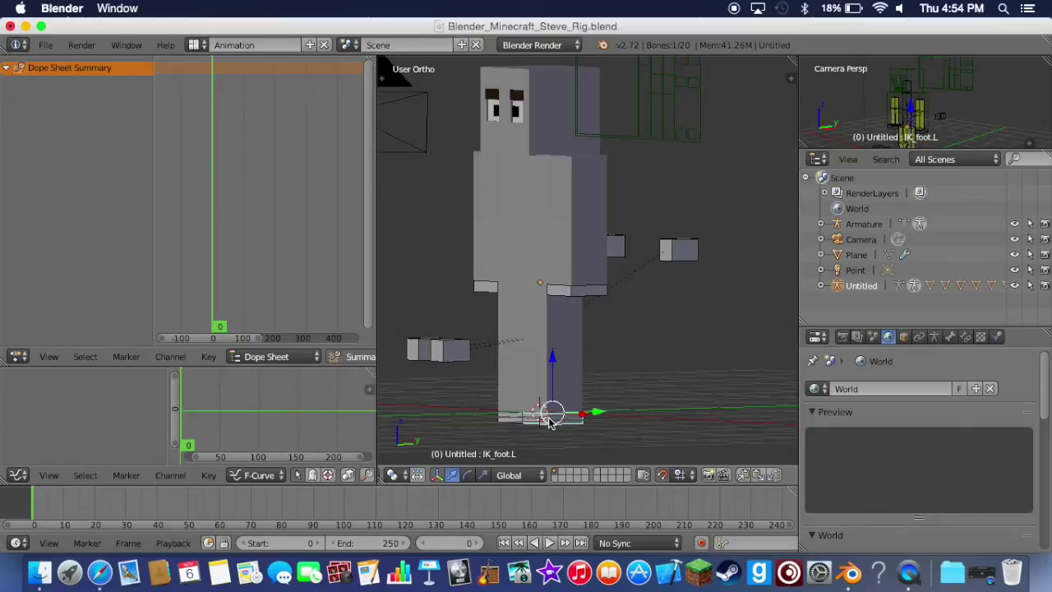
- In the right side view, move the IK_foot.L bone 0.7 units forward along the global Y axis
{"action": "key", "text": "KP_3"}
{"action": "key", "text": "g"}
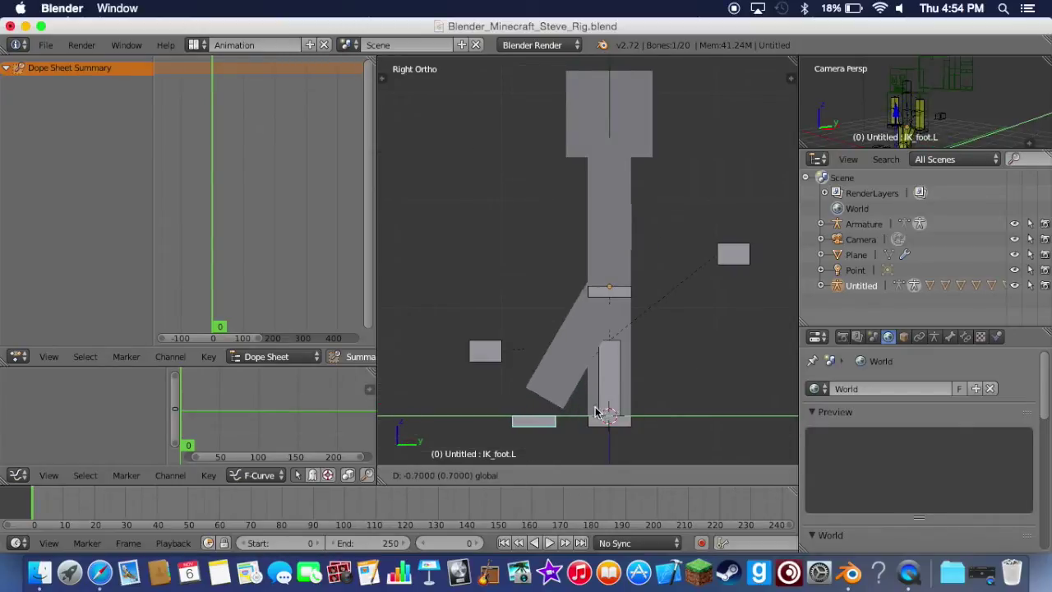
{"action": "left_click", "coordinate": [593, 413]}
{"action": "scroll", "coordinate": [593, 414], "scroll_direction": "up", "scroll_amount": 5}
{"action": "scroll", "coordinate": [594, 411], "scroll_direction": "down", "scroll_amount": 3}
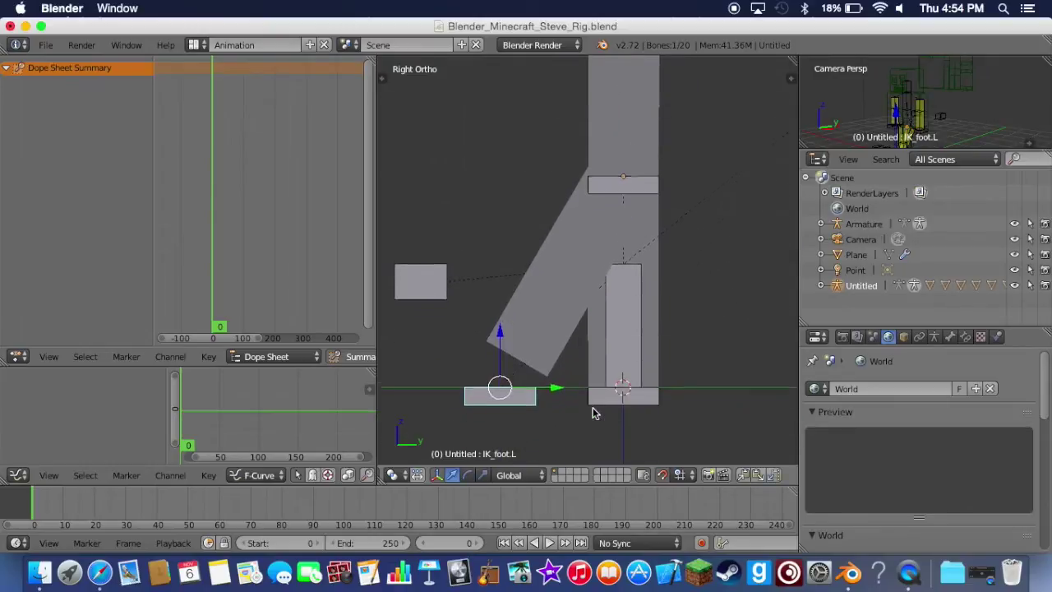
{"action": "scroll", "coordinate": [590, 407], "scroll_direction": "down", "scroll_amount": 1, "text": "shift"}
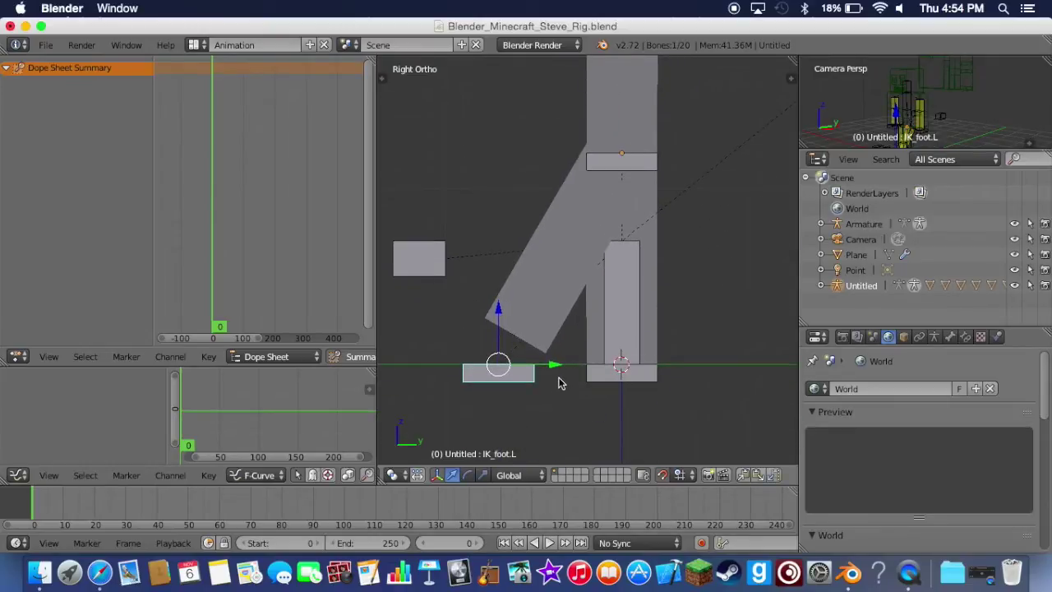
{"action": "scroll", "coordinate": [582, 385], "scroll_direction": "down", "scroll_amount": 1}
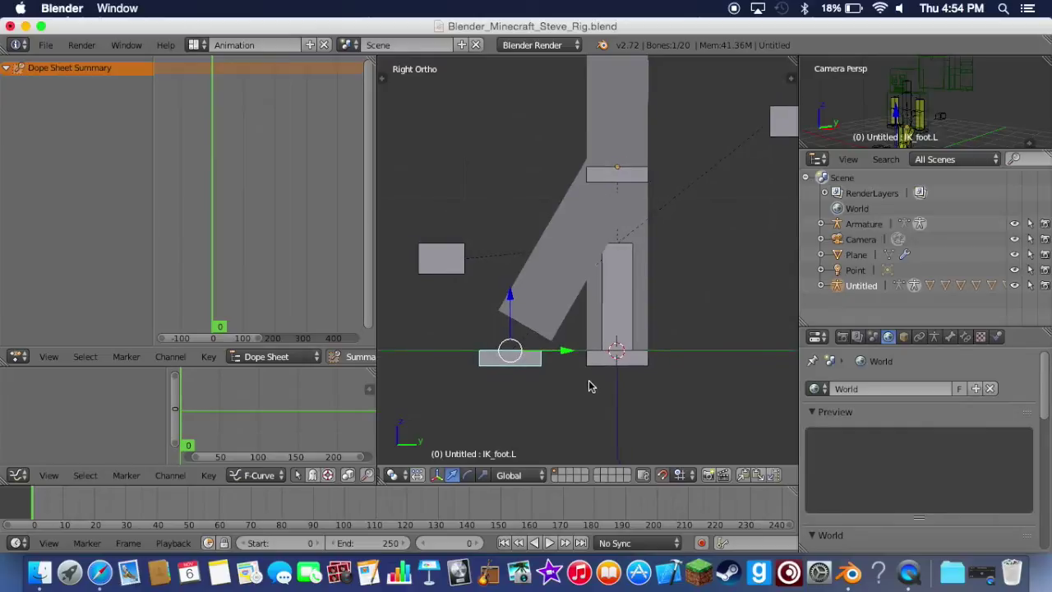
{"action": "scroll", "coordinate": [591, 387], "scroll_direction": "down", "scroll_amount": 2}
{"action": "scroll", "coordinate": [596, 380], "scroll_direction": "up", "scroll_amount": 1}
{"action": "scroll", "coordinate": [601, 372], "scroll_direction": "up", "scroll_amount": 1, "text": "shift"}
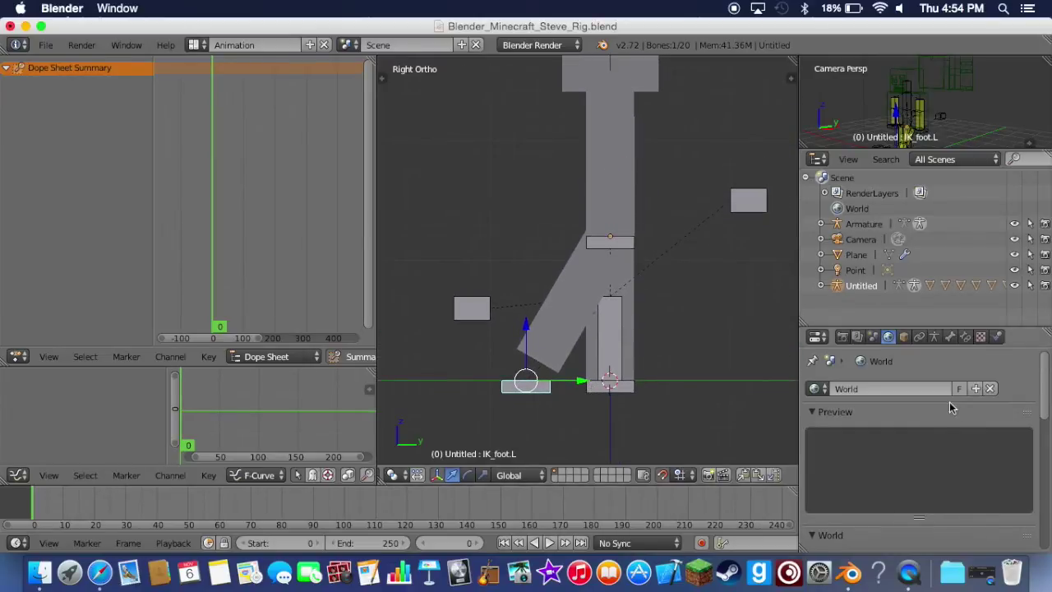
- Turn on X-Ray in the armature's display settings, keeping the B-Bone display style
{"action": "left_click", "coordinate": [935, 337]}
{"action": "scroll", "coordinate": [921, 443], "scroll_direction": "down", "scroll_amount": 5}
{"action": "left_click", "coordinate": [918, 447]}
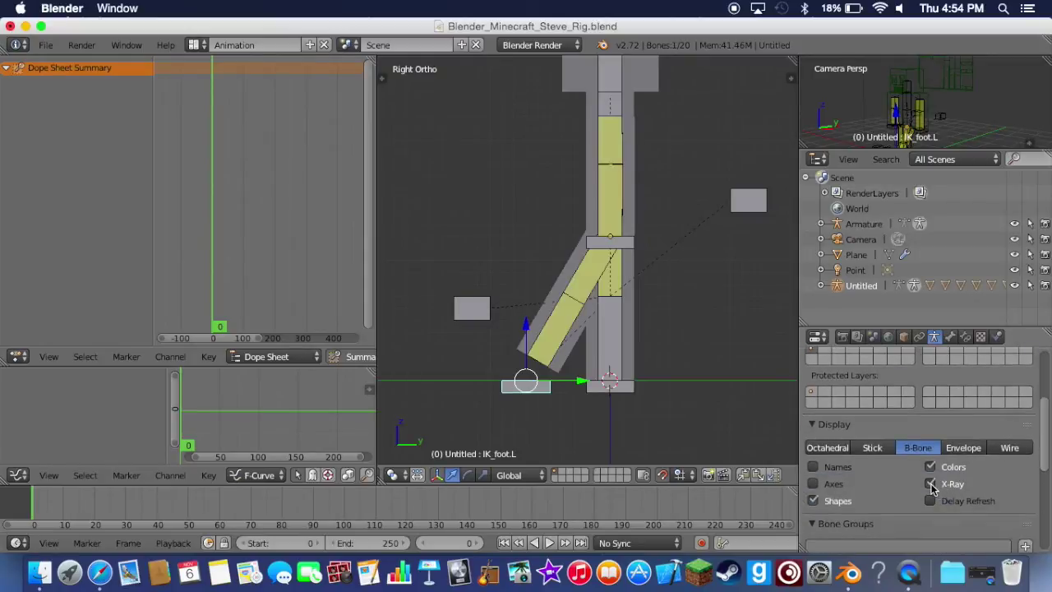
- Select the lower_body bone together with both elbow IK bones behind the body and both knee IK bones in front
{"action": "middle_click_drag", "start_coordinate": [644, 282], "coordinate": [538, 215]}
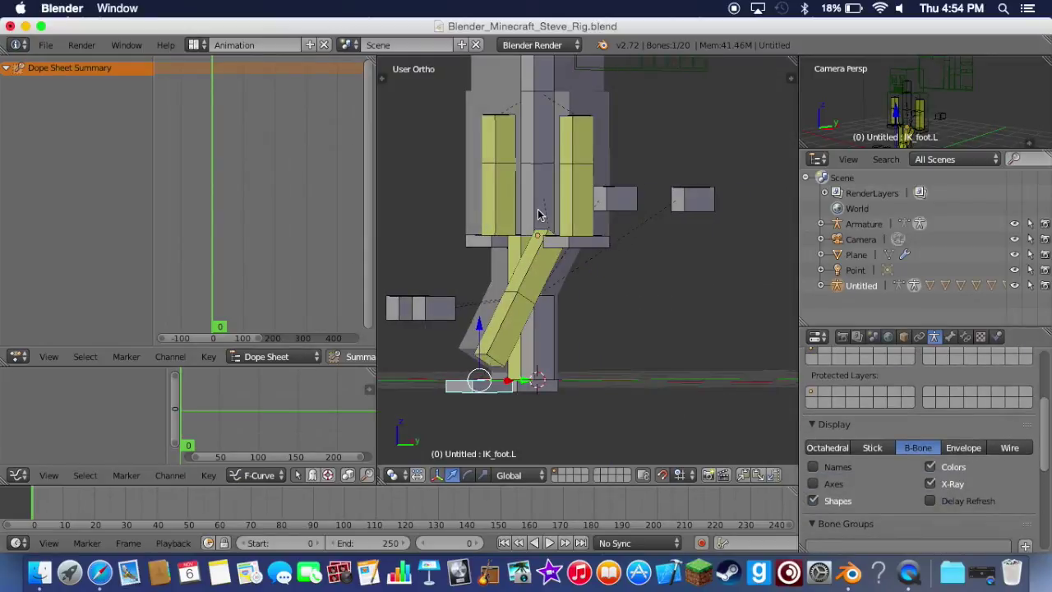
{"action": "right_click", "coordinate": [540, 216]}
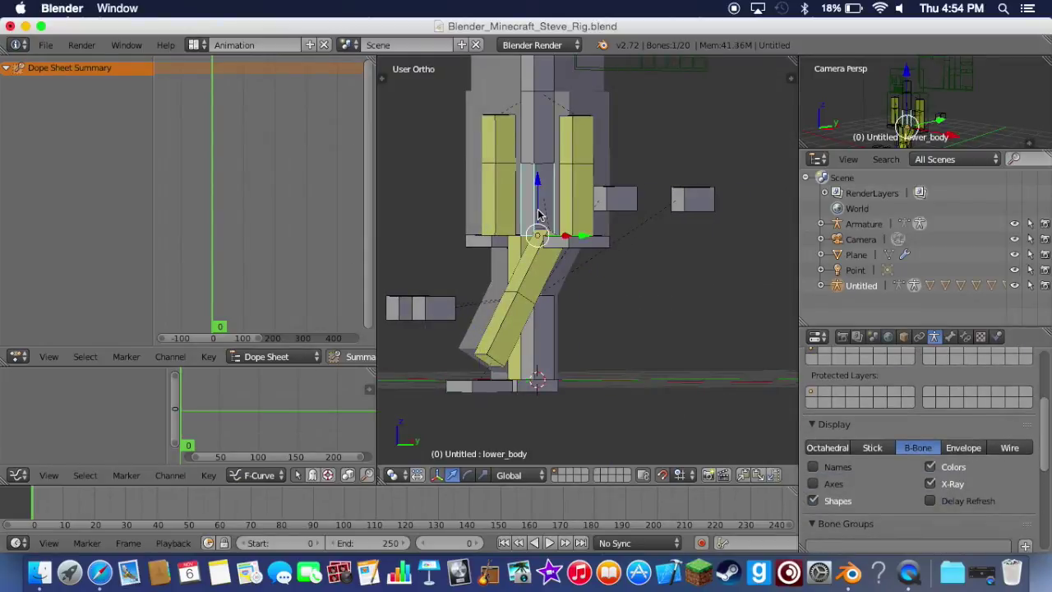
{"action": "right_click", "coordinate": [621, 198], "text": "shift"}
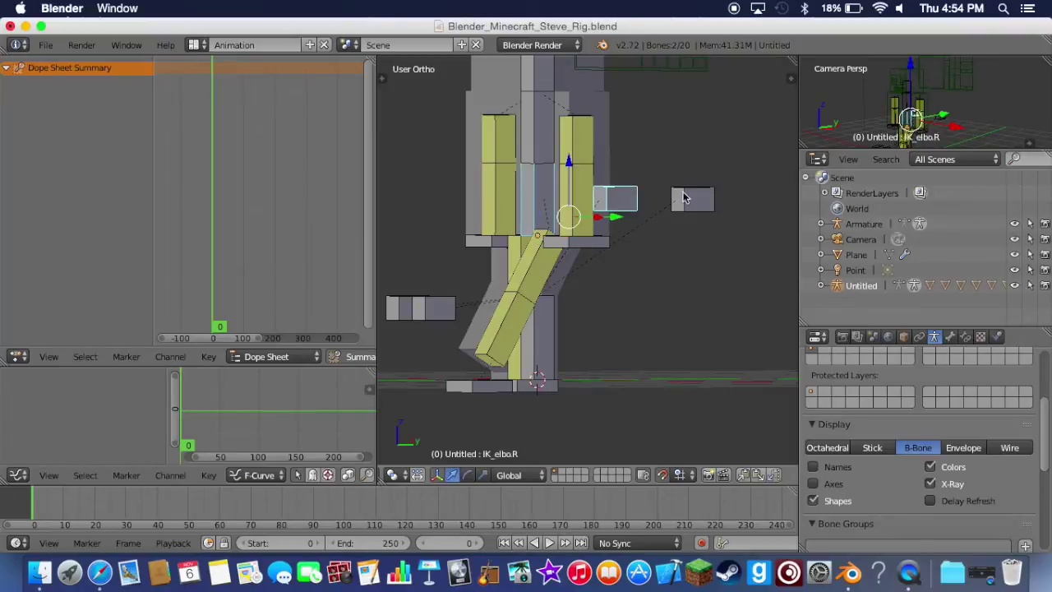
{"action": "right_click", "coordinate": [694, 198], "text": "shift"}
{"action": "right_click", "coordinate": [395, 314], "text": "shift"}
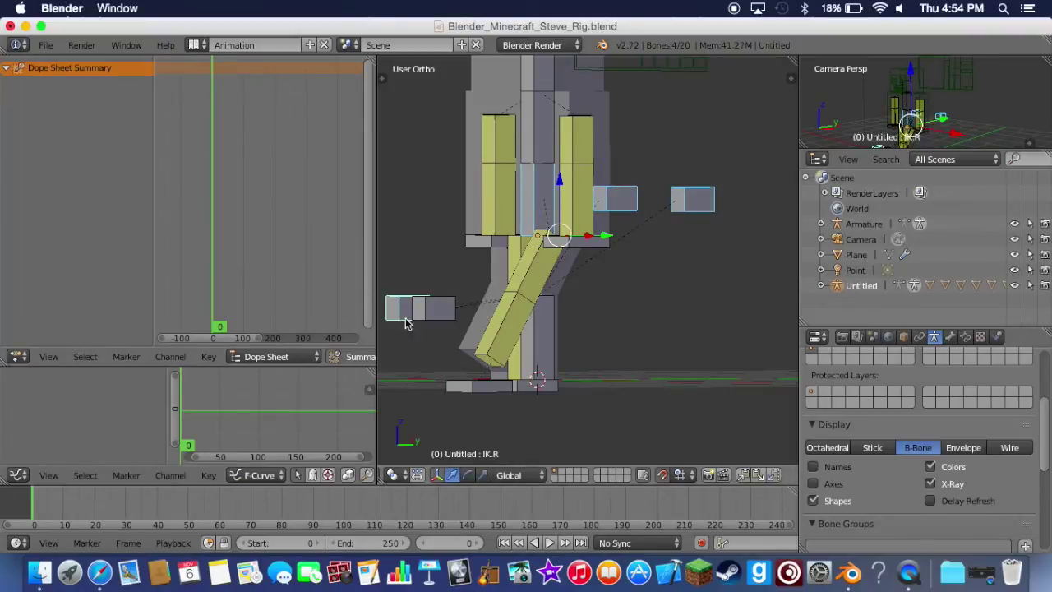
{"action": "right_click", "coordinate": [428, 317], "text": "shift"}
- Move the selected body, elbow and knee bones forward along Y to between the feet, and lower them 0.1 units along Z
{"action": "key", "text": "KP_3"}
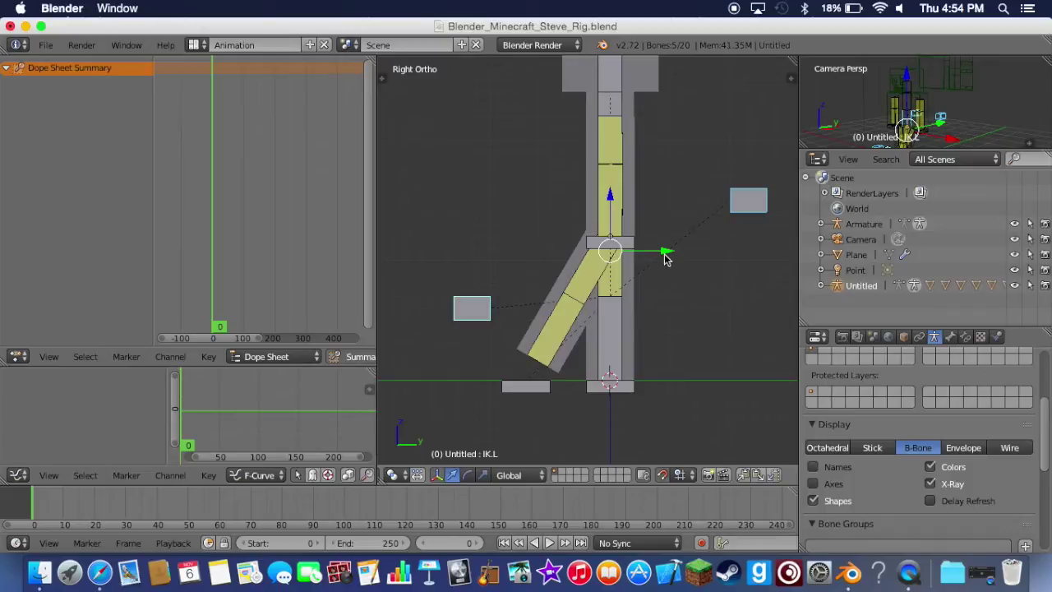
{"action": "key", "text": "g"}
{"action": "key", "text": "y"}
{"action": "left_click", "coordinate": [616, 264]}
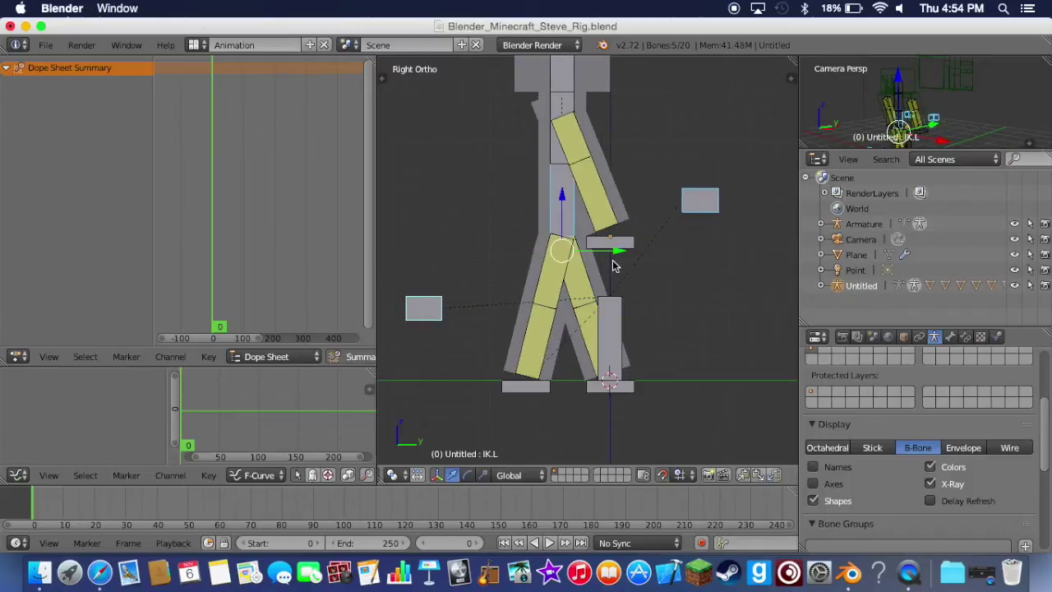
{"action": "key", "text": "g"}
{"action": "key", "text": "z"}
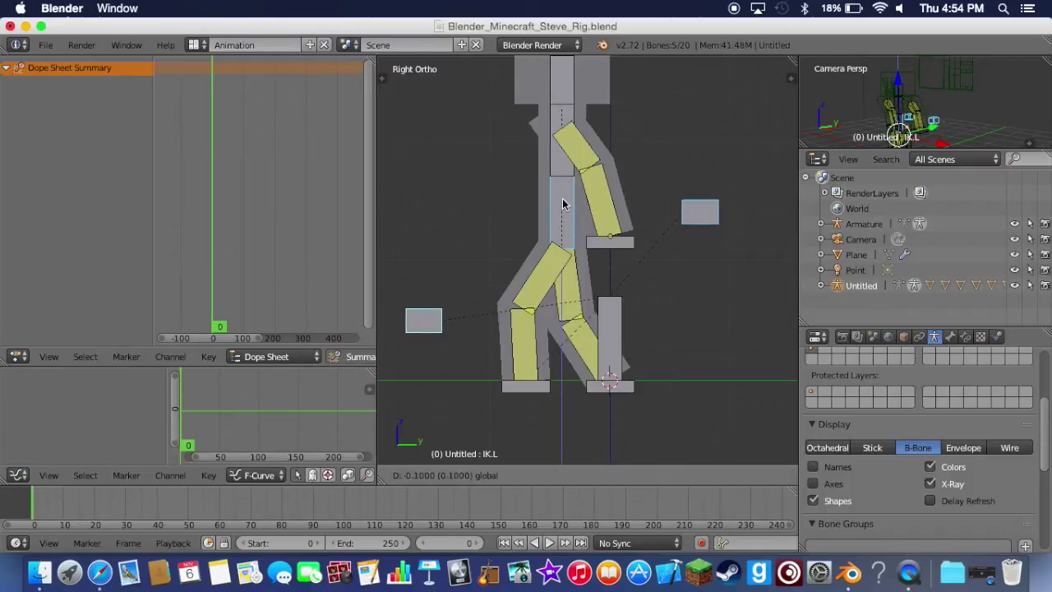
{"action": "left_click", "coordinate": [563, 205]}
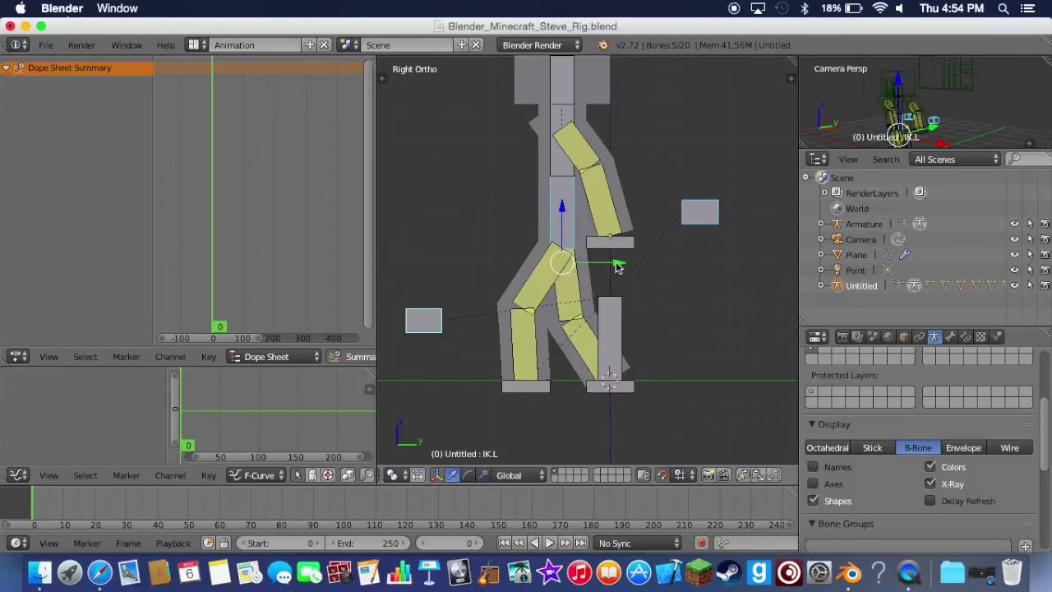
- Try shifting the selected body bones slightly further forward along Y and return them to their place between the feet
{"action": "left_click_drag", "start_coordinate": [618, 267], "coordinate": [604, 270]}
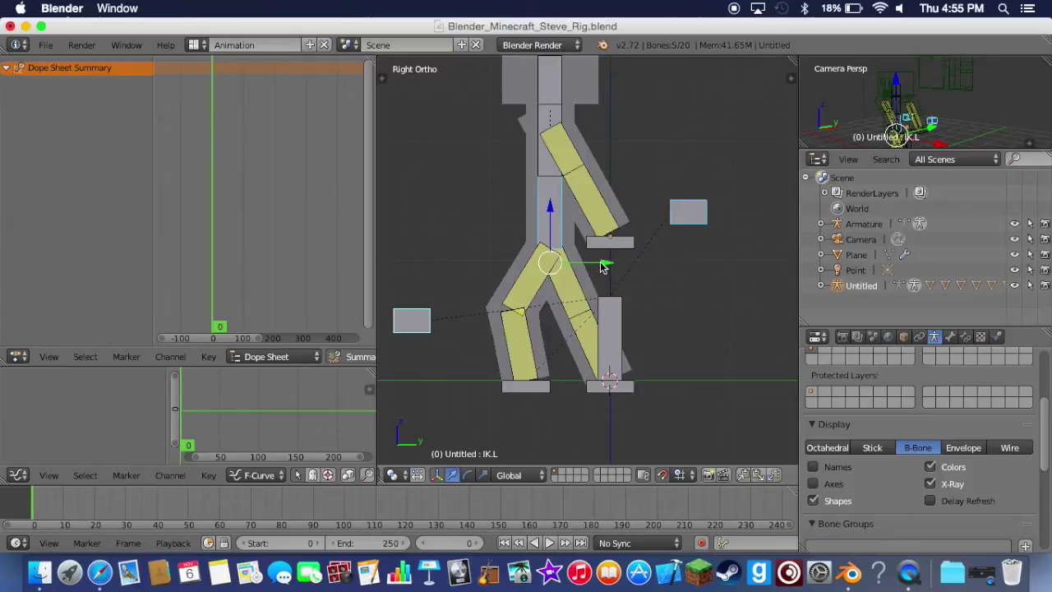
{"action": "left_click_drag", "start_coordinate": [602, 267], "coordinate": [610, 277]}
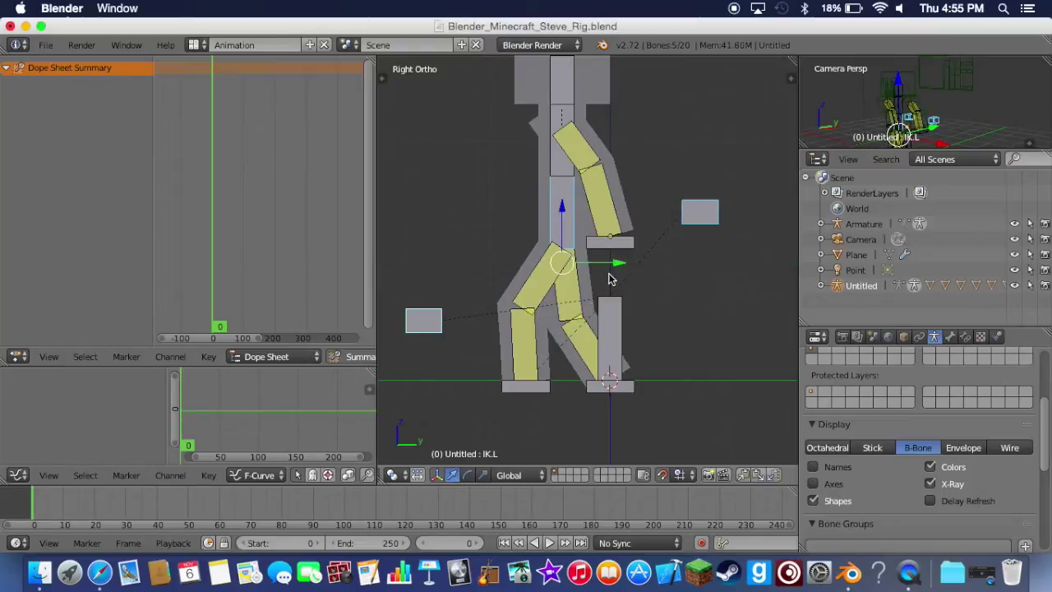
{"action": "middle_click_drag", "start_coordinate": [574, 370], "coordinate": [426, 353]}
{"action": "key", "text": "KP_3"}
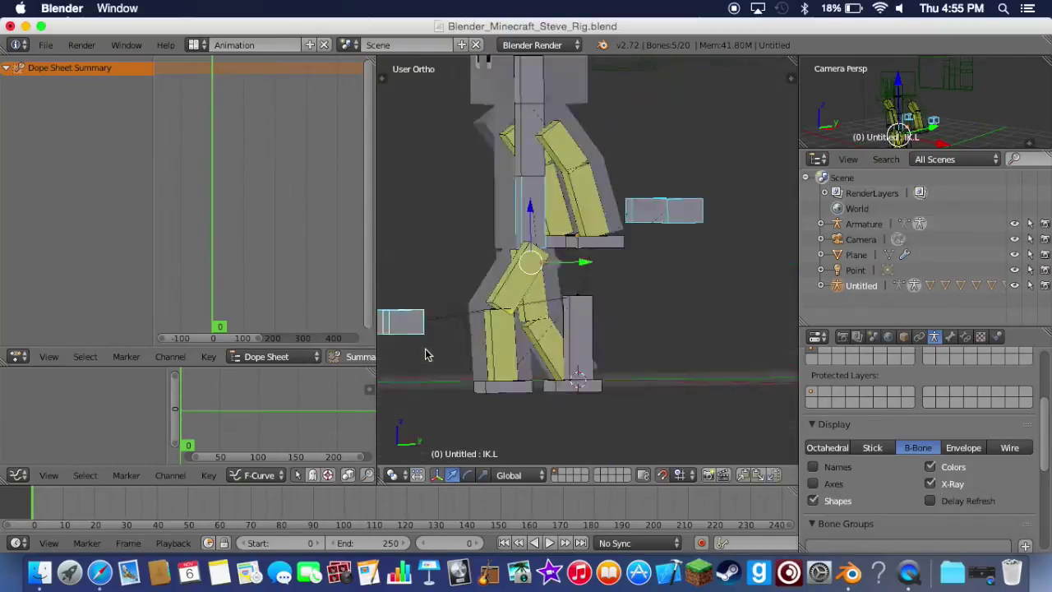
- Select both hand IK bones and move them slightly forward along Y toward the shifted body
{"action": "right_click", "coordinate": [616, 245]}
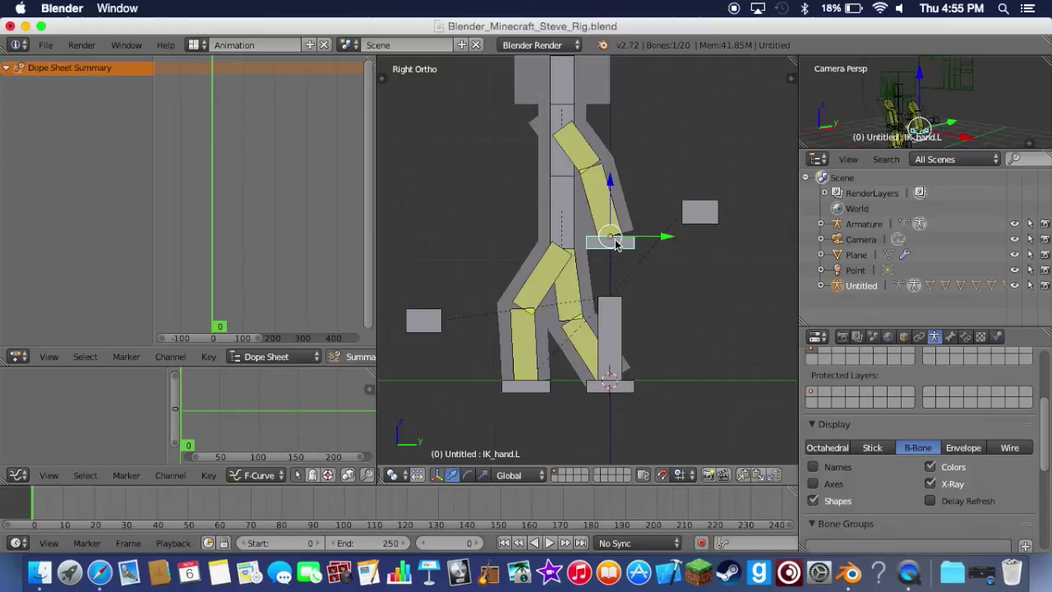
{"action": "right_click", "coordinate": [617, 245], "text": "shift"}
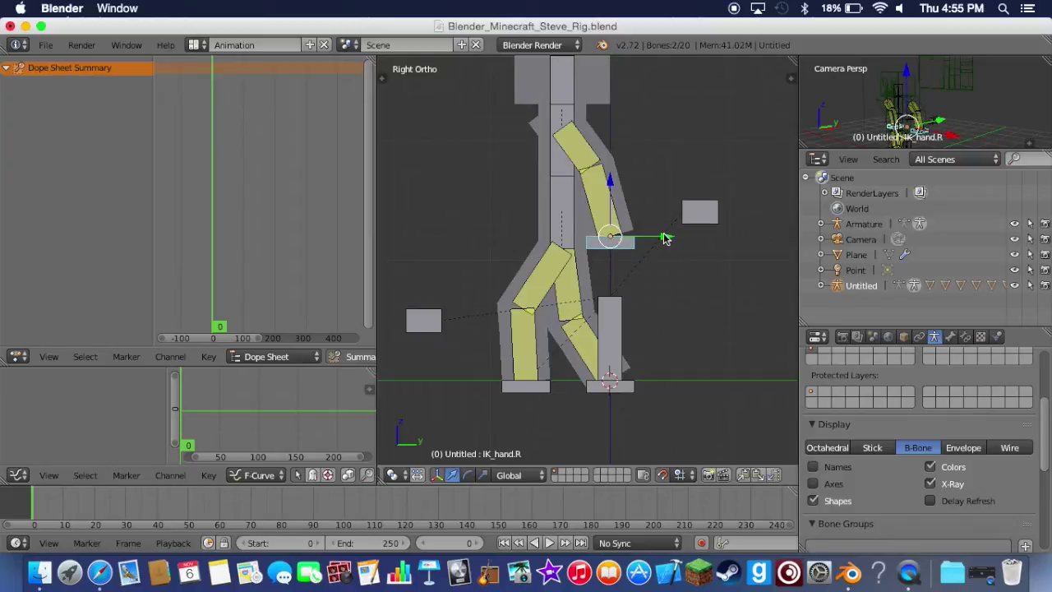
{"action": "left_click_drag", "start_coordinate": [665, 238], "coordinate": [651, 239]}
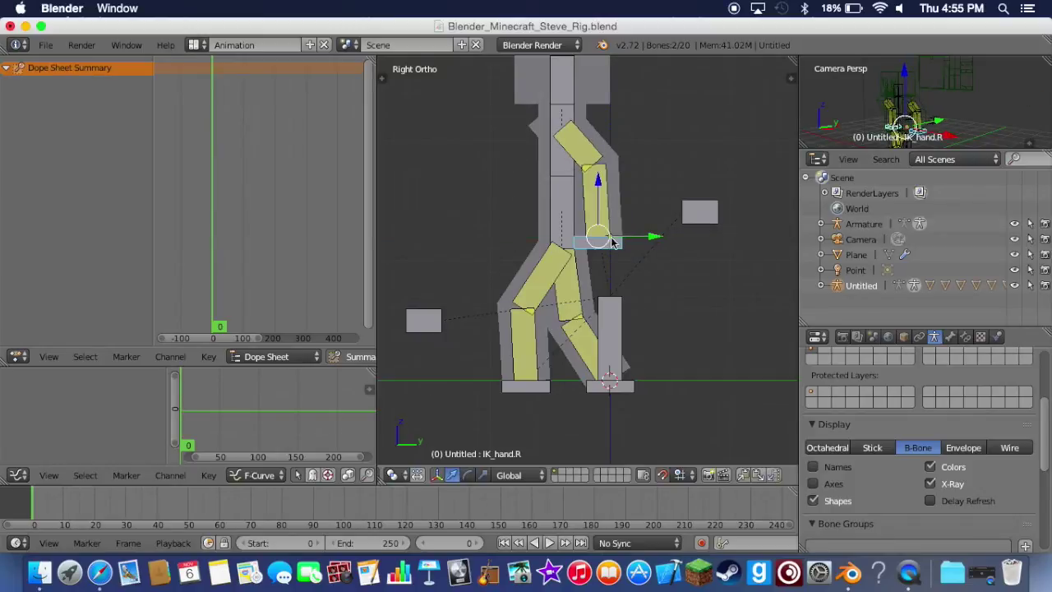
- Select only the IK_hand.R bone and move it forward along Y in front of the body, above the forward left foot
{"action": "scroll", "coordinate": [596, 254], "scroll_direction": "left", "scroll_amount": 6}
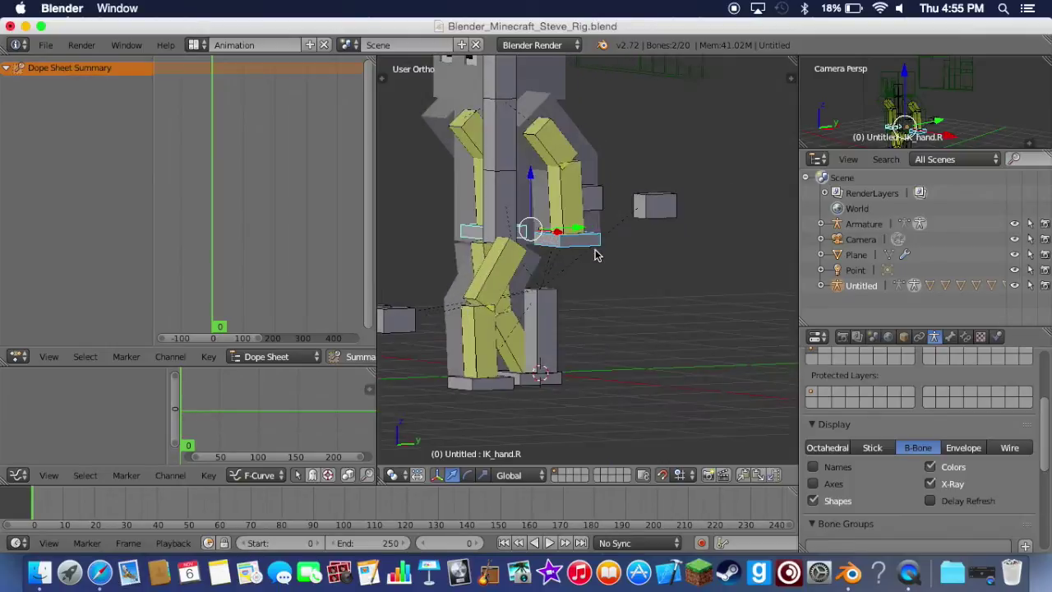
{"action": "right_click", "coordinate": [449, 221]}
{"action": "right_click", "coordinate": [439, 229]}
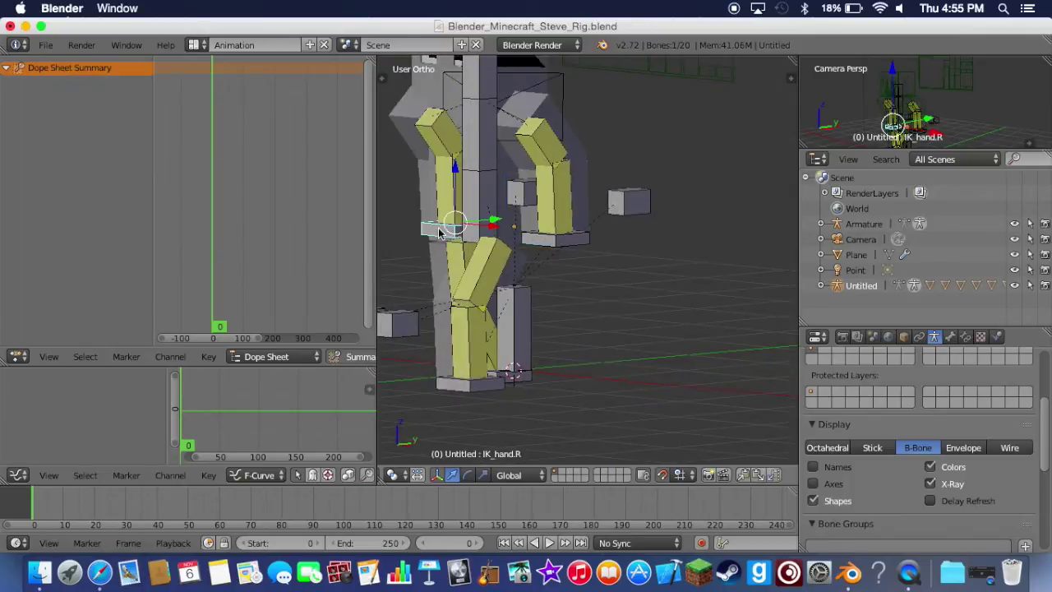
{"action": "key", "text": "KP_3"}
{"action": "left_click_drag", "start_coordinate": [649, 236], "coordinate": [576, 232]}
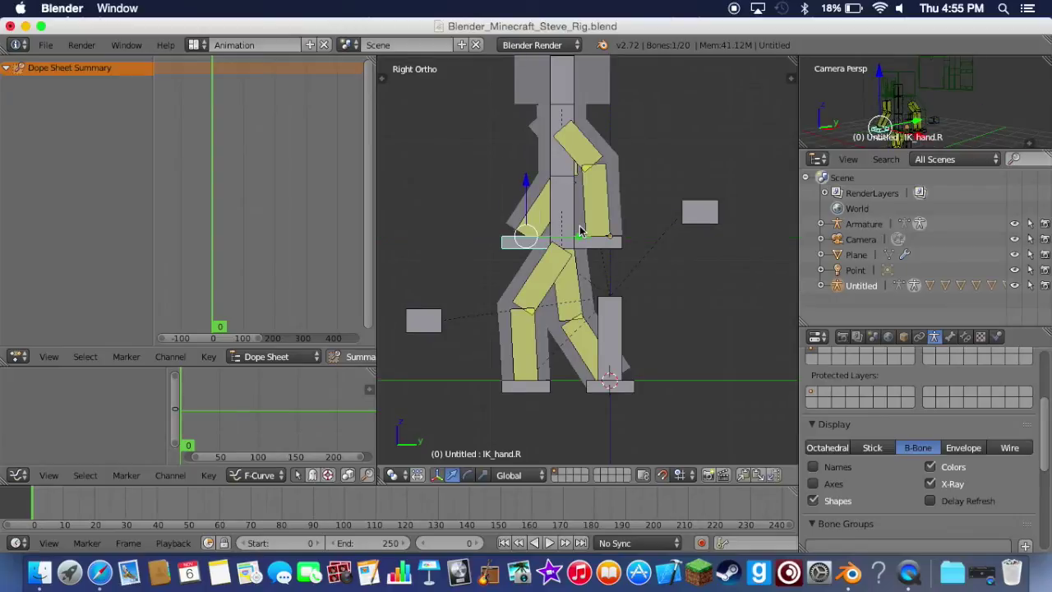
- Examine the posed arms and legs from several angles, including with the IK_hand.L bone selected
{"action": "scroll", "coordinate": [578, 231], "scroll_direction": "left", "scroll_amount": 10}
{"action": "scroll", "coordinate": [579, 232], "scroll_direction": "left", "scroll_amount": 10}
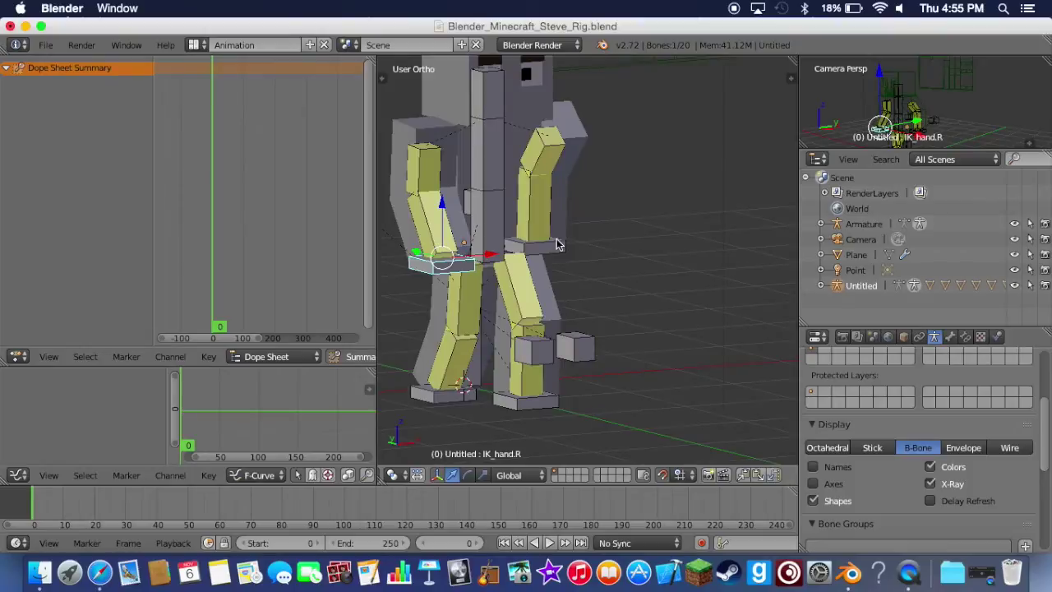
{"action": "key", "text": "KP_3"}
{"action": "scroll", "coordinate": [551, 243], "scroll_direction": "left", "scroll_amount": 10}
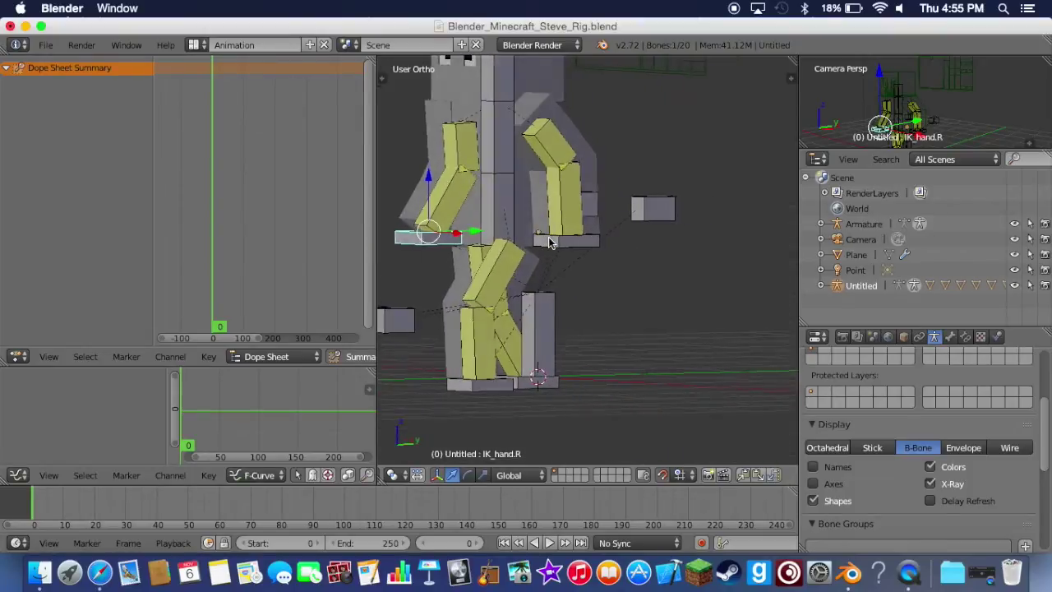
{"action": "scroll", "coordinate": [551, 242], "scroll_direction": "left", "scroll_amount": 10}
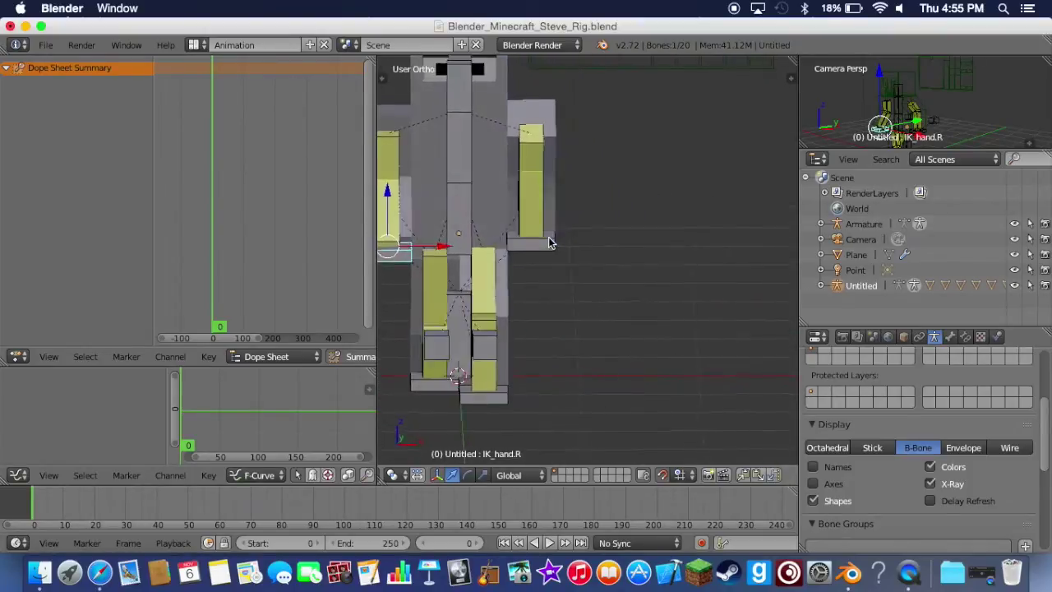
{"action": "scroll", "coordinate": [551, 242], "scroll_direction": "left", "scroll_amount": 2}
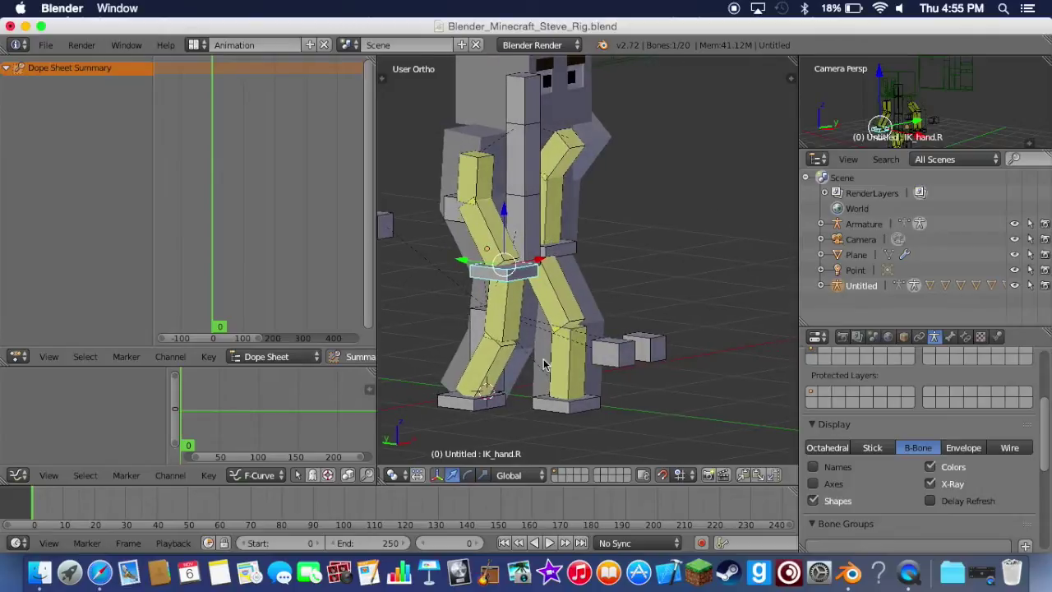
{"action": "scroll", "coordinate": [543, 364], "scroll_direction": "left", "scroll_amount": 10}
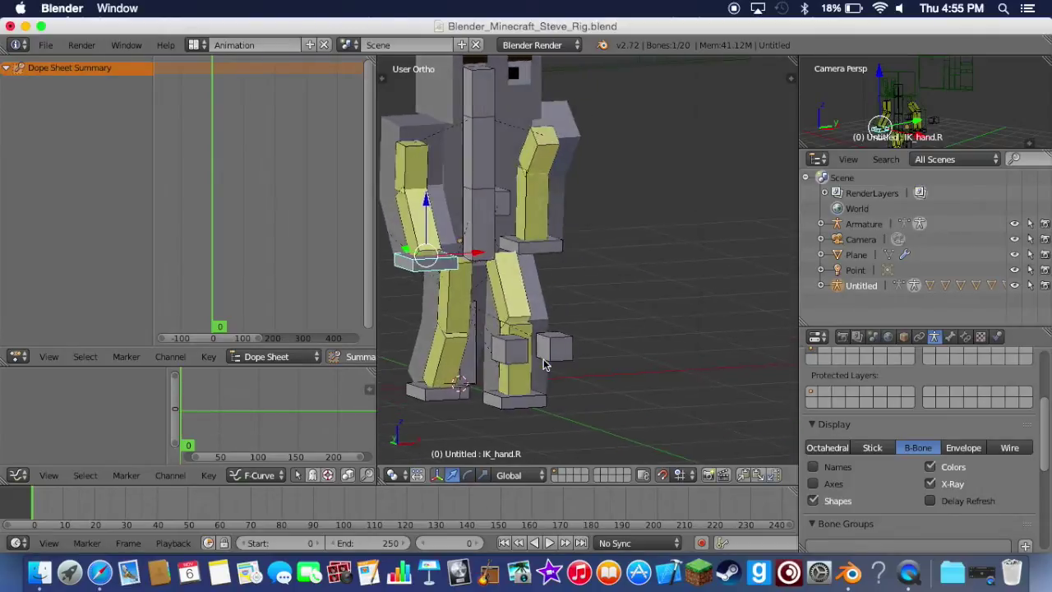
{"action": "scroll", "coordinate": [543, 364], "scroll_direction": "left", "scroll_amount": 3}
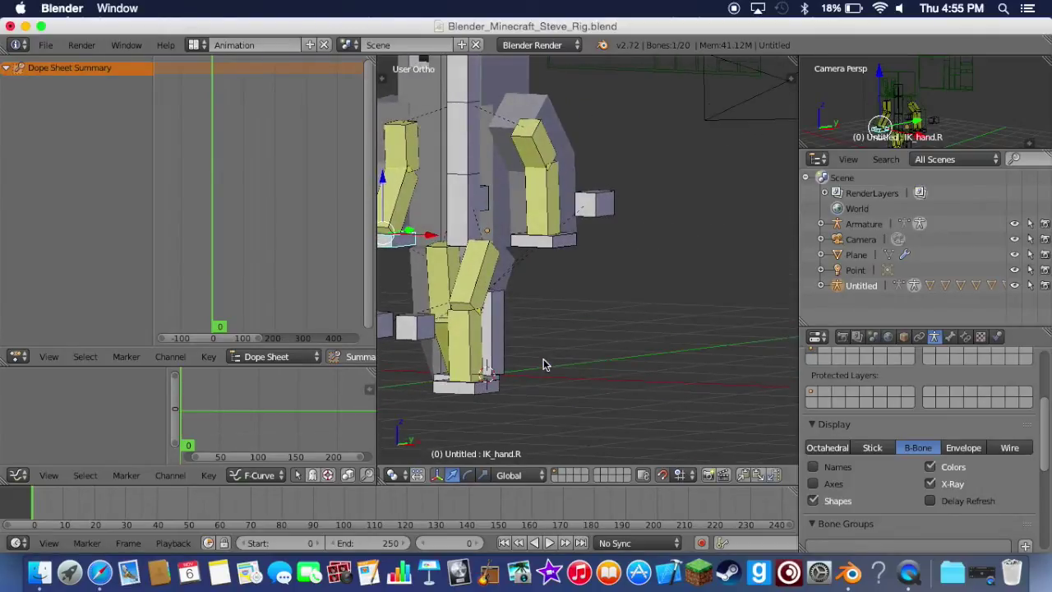
{"action": "scroll", "coordinate": [556, 284], "scroll_direction": "left", "scroll_amount": 8}
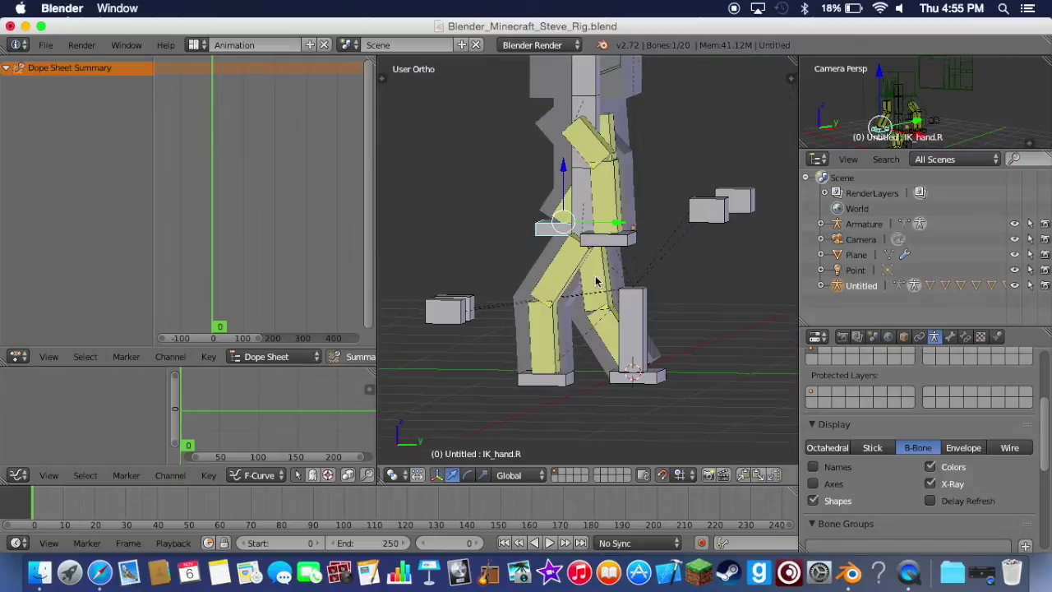
{"action": "right_click", "coordinate": [615, 238]}
{"action": "scroll", "coordinate": [611, 236], "scroll_direction": "left", "scroll_amount": 8}
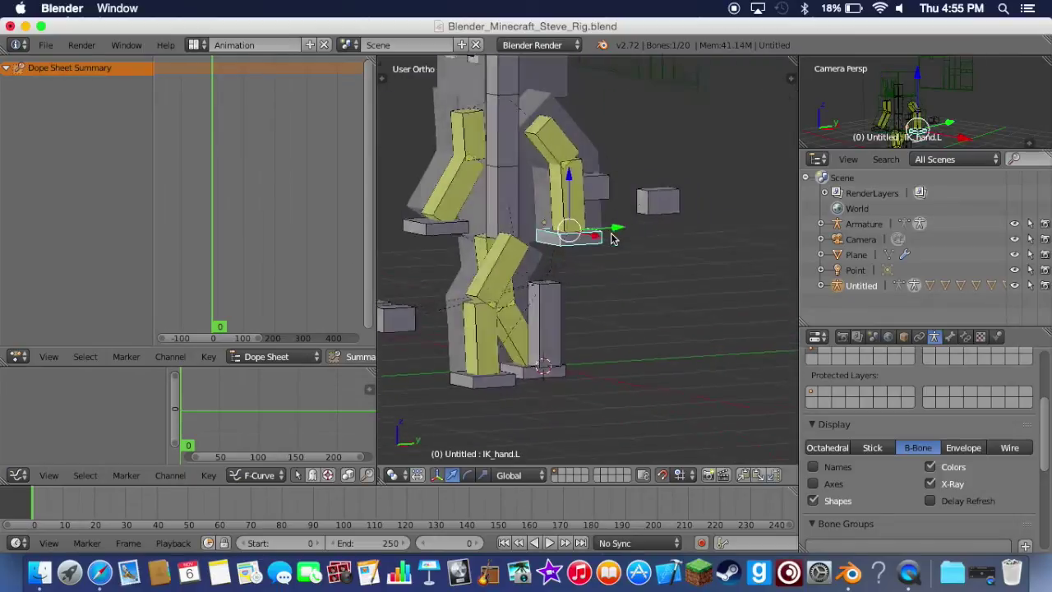
{"action": "scroll", "coordinate": [446, 301], "scroll_direction": "left", "scroll_amount": 10}
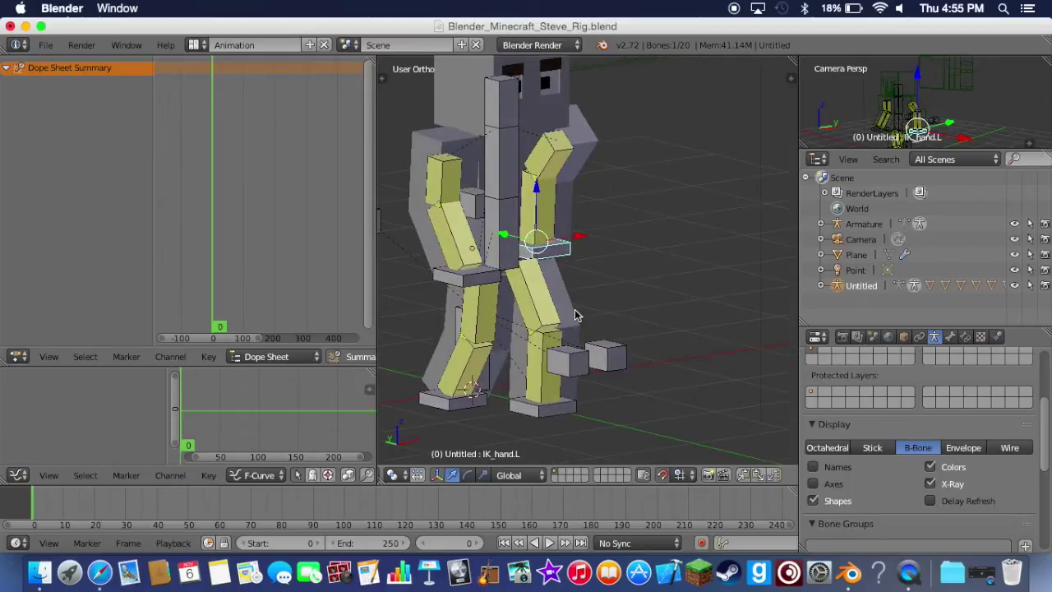
- Select the character's left leg mesh, Cube.004, and check its bend from the front and side
{"action": "right_click", "coordinate": [574, 312]}
{"action": "scroll", "coordinate": [579, 305], "scroll_direction": "left", "scroll_amount": 8}
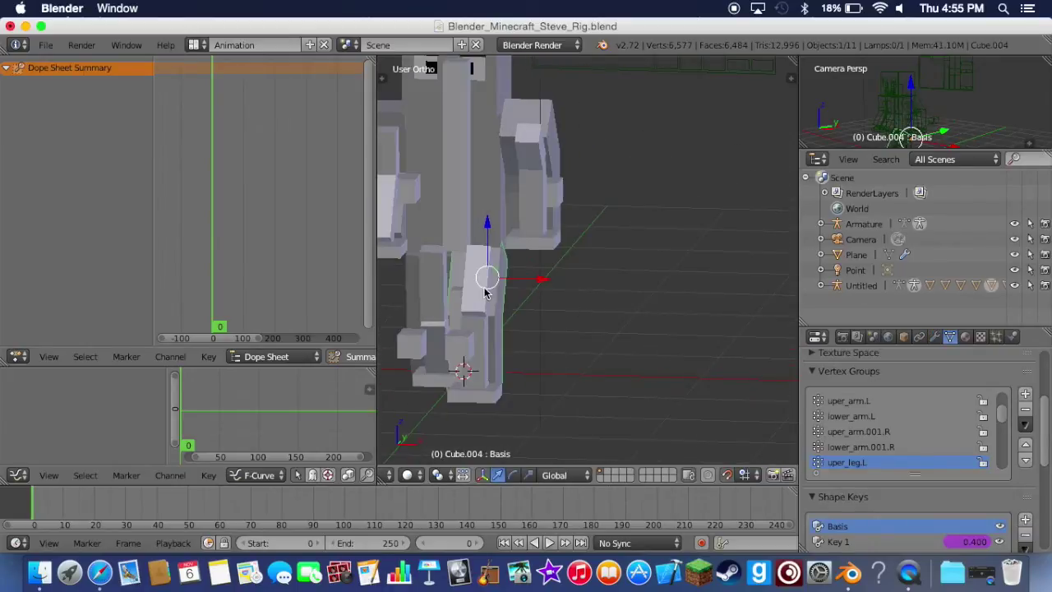
{"action": "scroll", "coordinate": [483, 289], "scroll_direction": "left", "scroll_amount": 8}
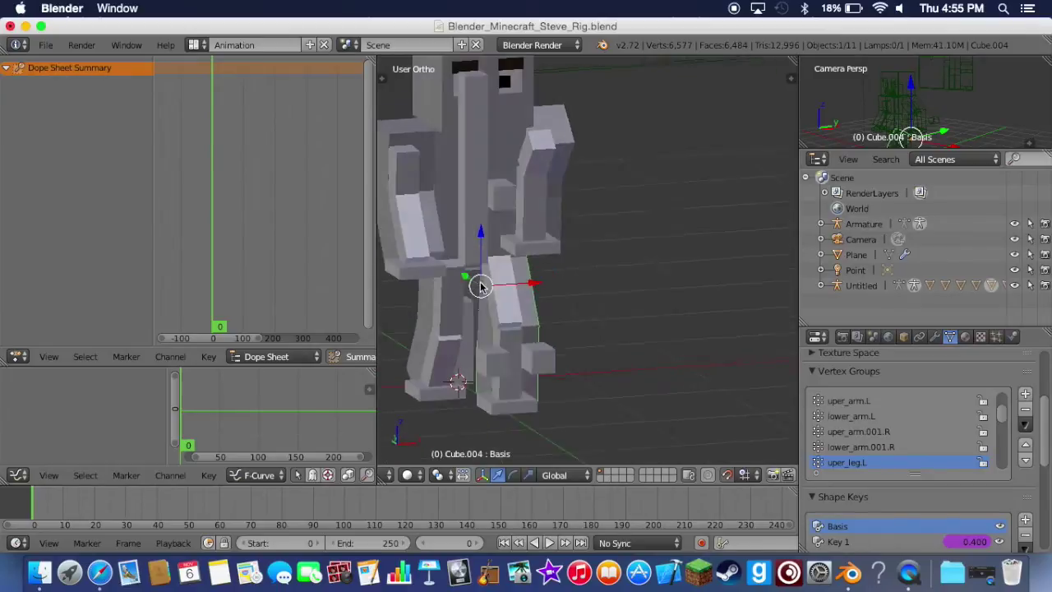
{"action": "scroll", "coordinate": [481, 286], "scroll_direction": "left", "scroll_amount": 4}
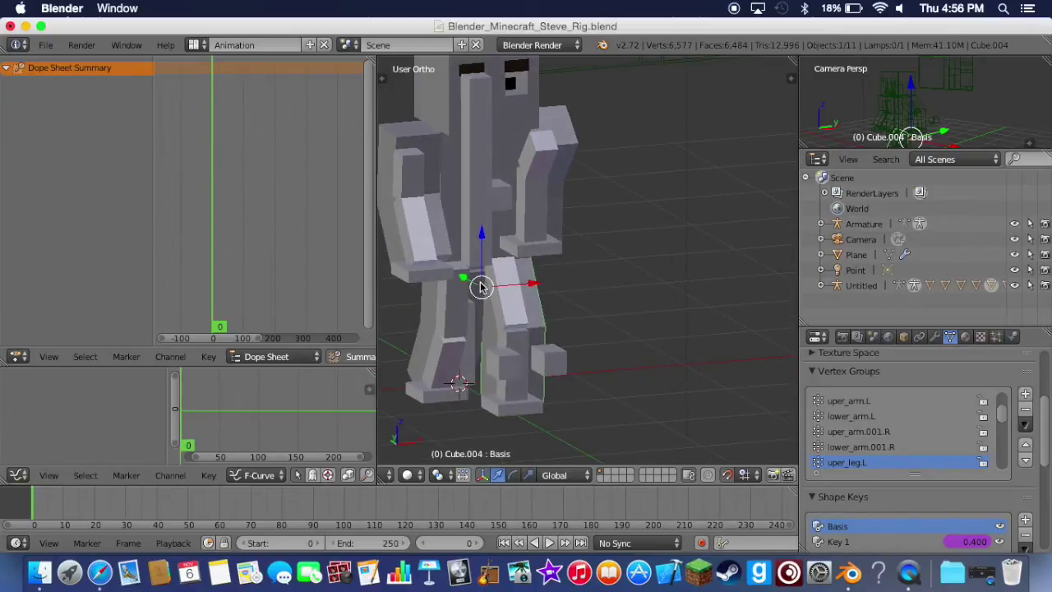
- Examine the leg bend and arm pose from several angles, with the left leg mesh and the IK_hand.L bone selected
{"action": "scroll", "coordinate": [481, 286], "scroll_direction": "left", "scroll_amount": 6}
{"action": "scroll", "coordinate": [481, 286], "scroll_direction": "left", "scroll_amount": 6}
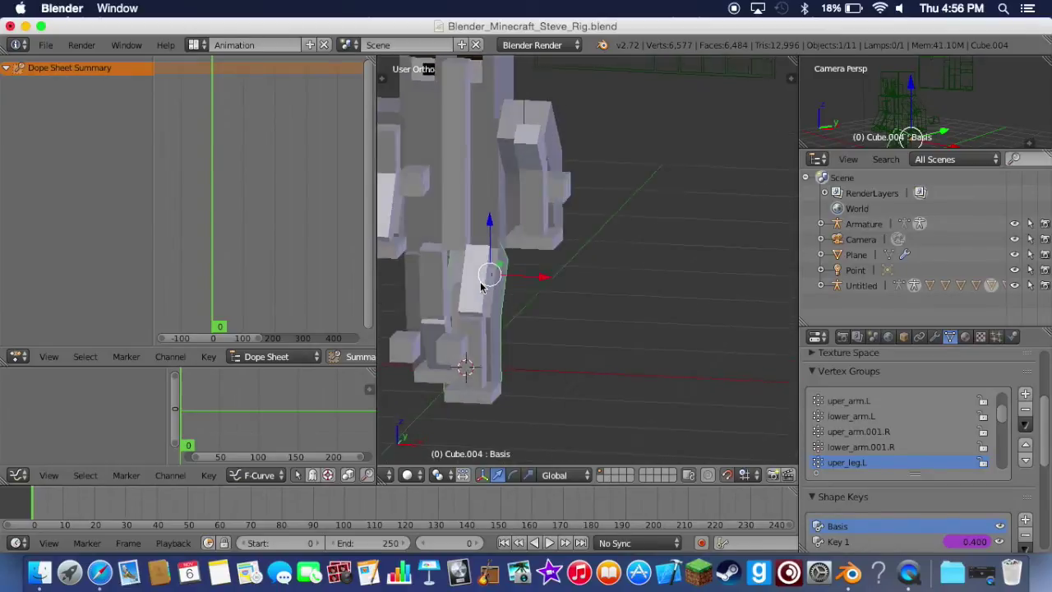
{"action": "scroll", "coordinate": [481, 286], "scroll_direction": "left", "scroll_amount": 4}
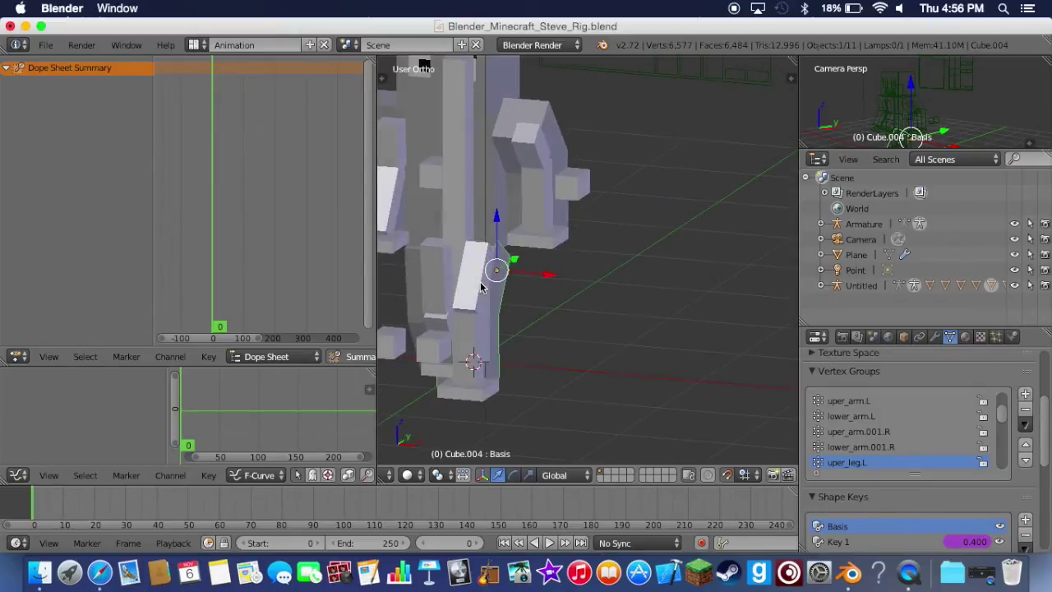
{"action": "right_click", "coordinate": [541, 238]}
{"action": "key", "text": "KP_3"}
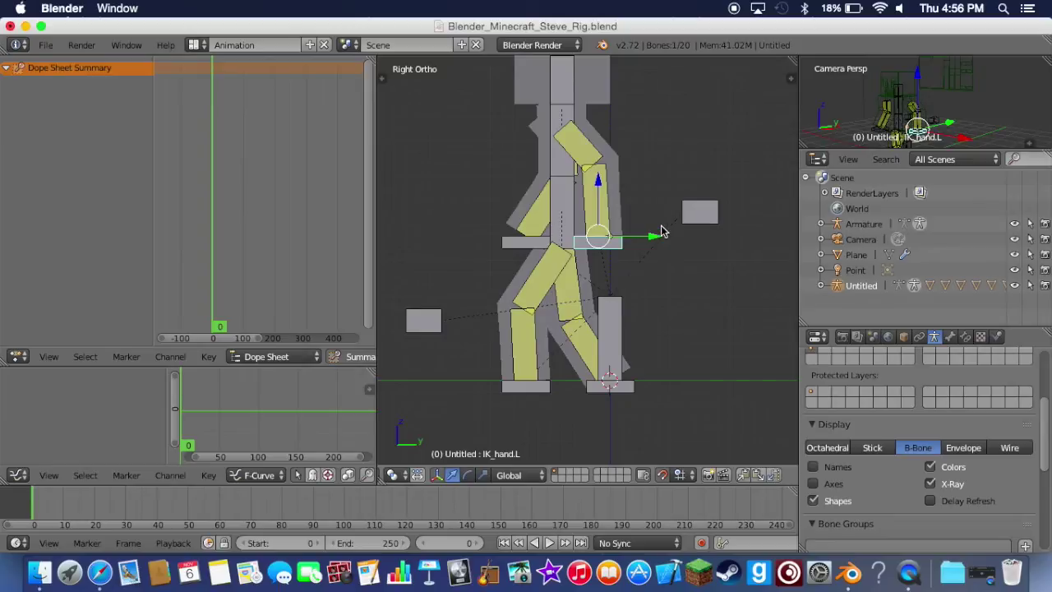
{"action": "scroll", "coordinate": [660, 227], "scroll_direction": "left", "scroll_amount": 6}
{"action": "scroll", "coordinate": [660, 226], "scroll_direction": "left", "scroll_amount": 8}
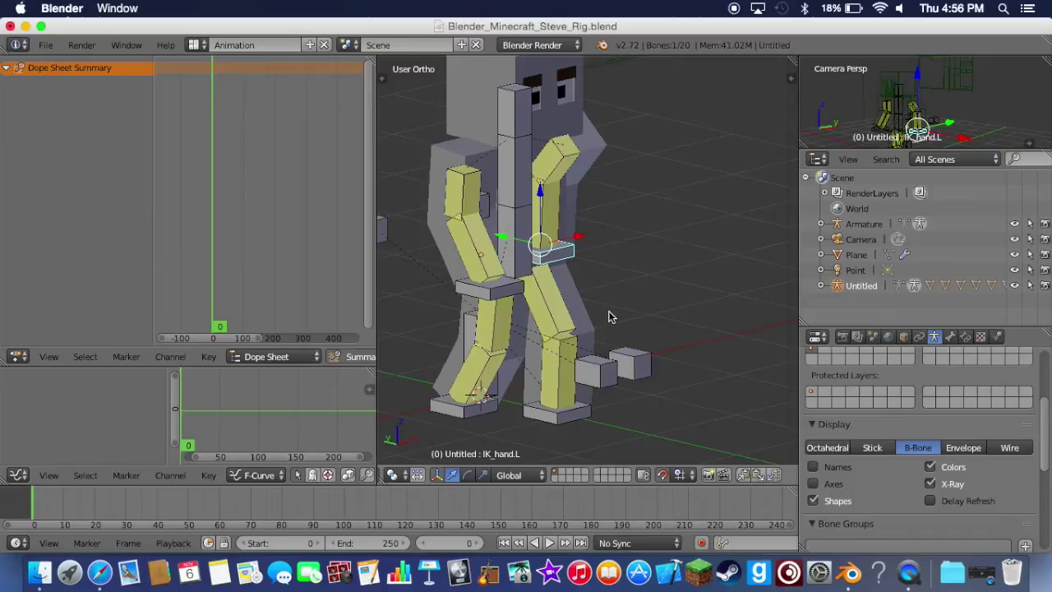
{"action": "scroll", "coordinate": [573, 279], "scroll_direction": "left", "scroll_amount": 3}
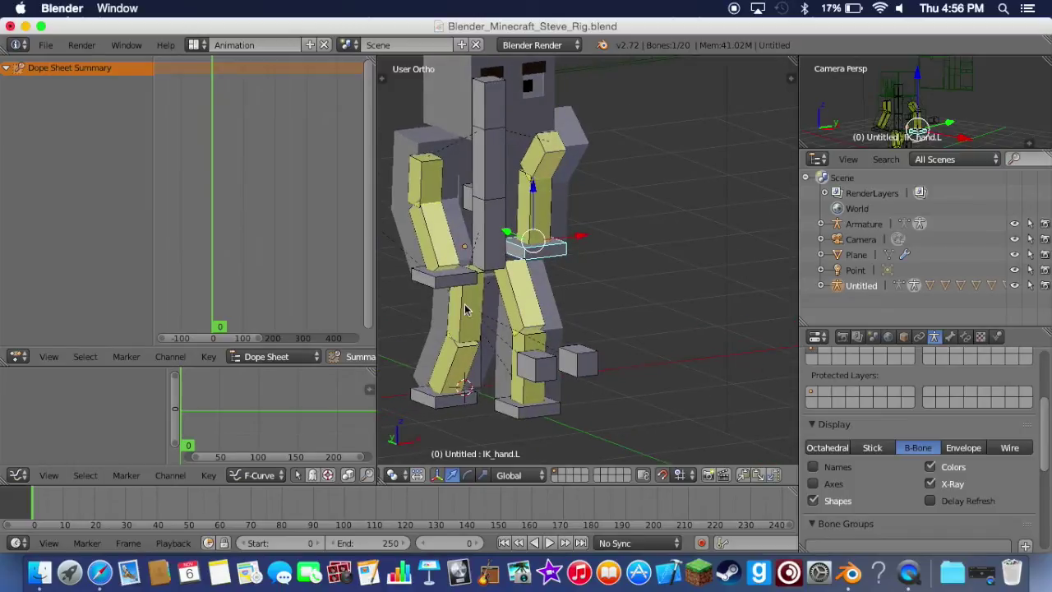
{"action": "scroll", "coordinate": [458, 306], "scroll_direction": "left", "scroll_amount": 5}
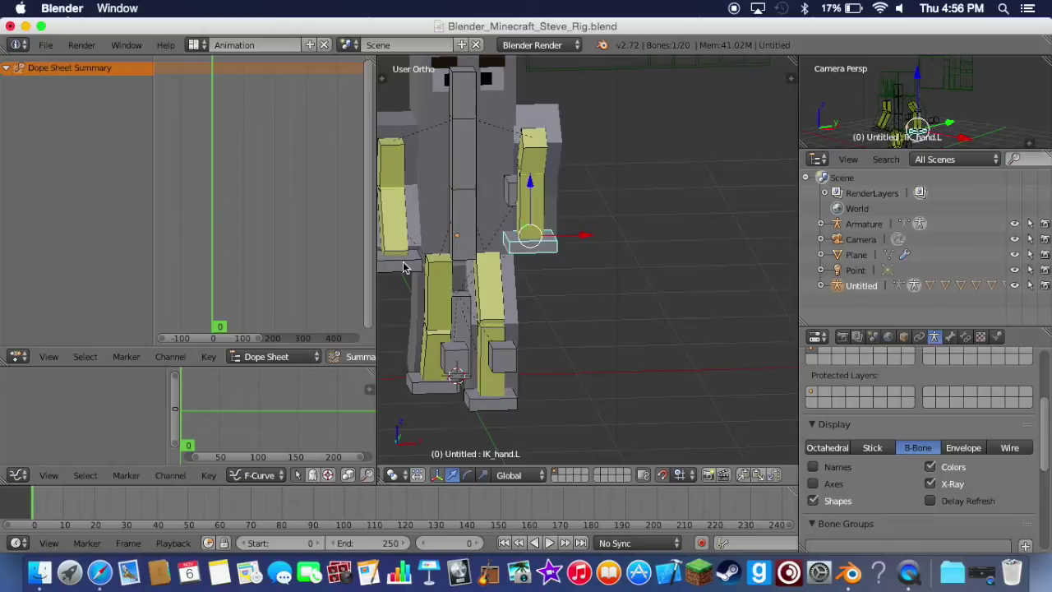
{"action": "scroll", "coordinate": [402, 267], "scroll_direction": "left", "scroll_amount": 3}
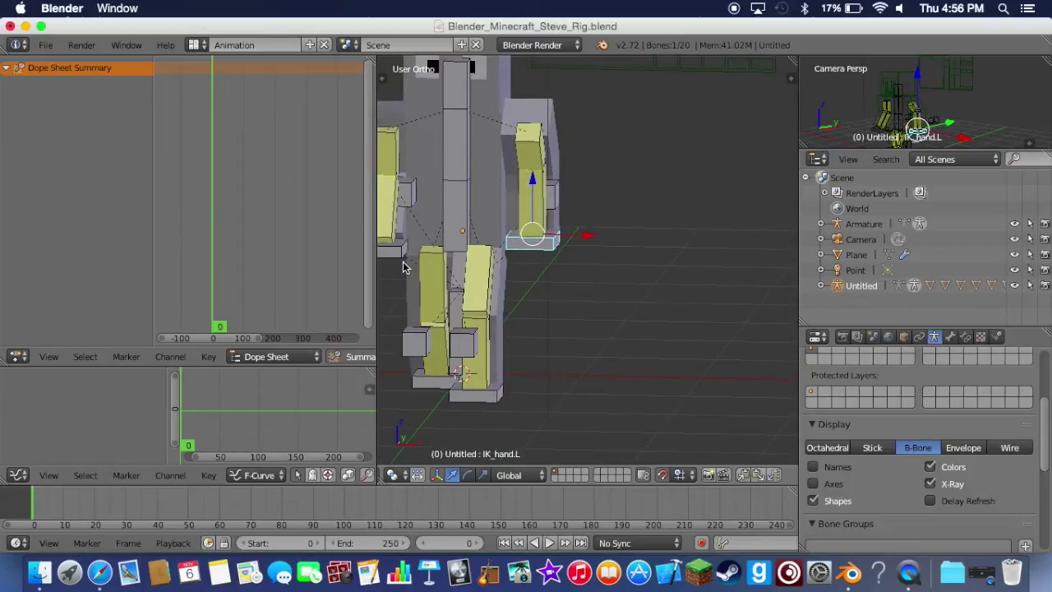
- Insert a Whole Character keyframe at frame 0 and check the armature's keyed bone channels in the dope sheet
{"action": "key", "text": "KP_3"}
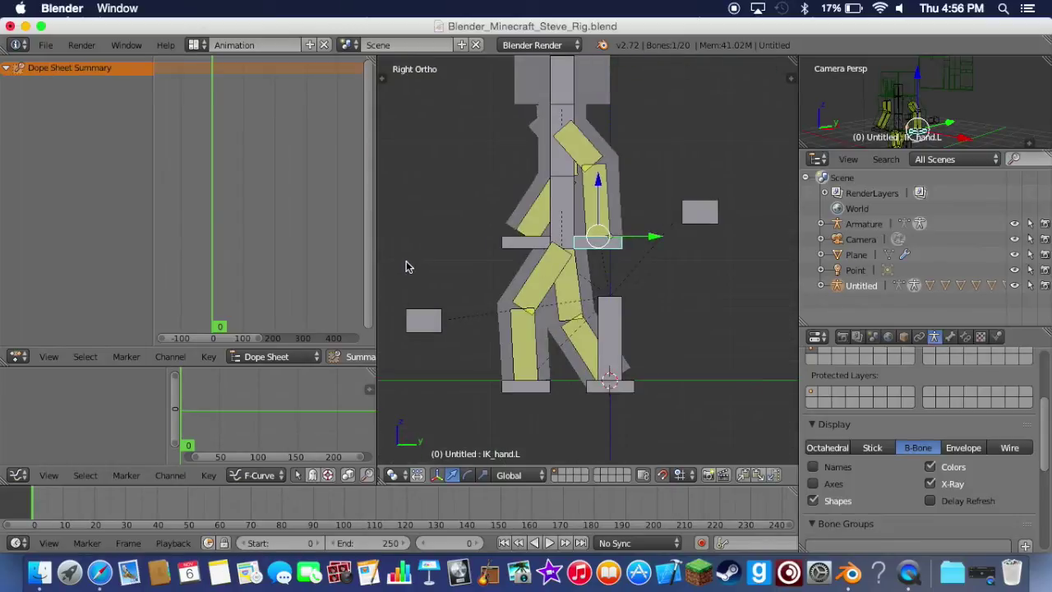
{"action": "scroll", "coordinate": [407, 265], "scroll_direction": "up", "scroll_amount": 1}
{"action": "scroll", "coordinate": [406, 262], "scroll_direction": "up", "scroll_amount": 1, "text": "shift"}
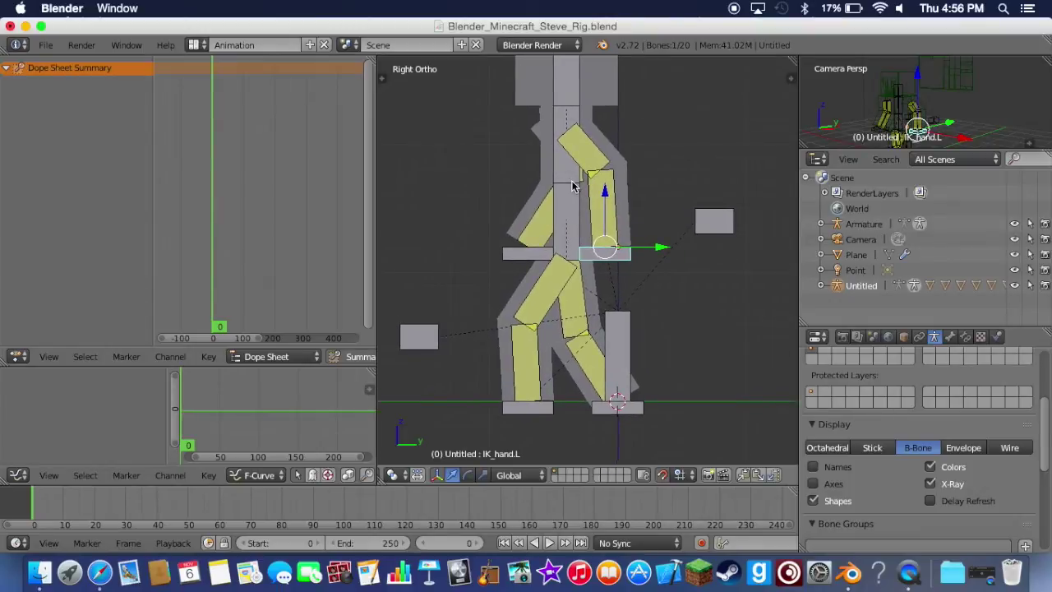
{"action": "key", "text": "i"}
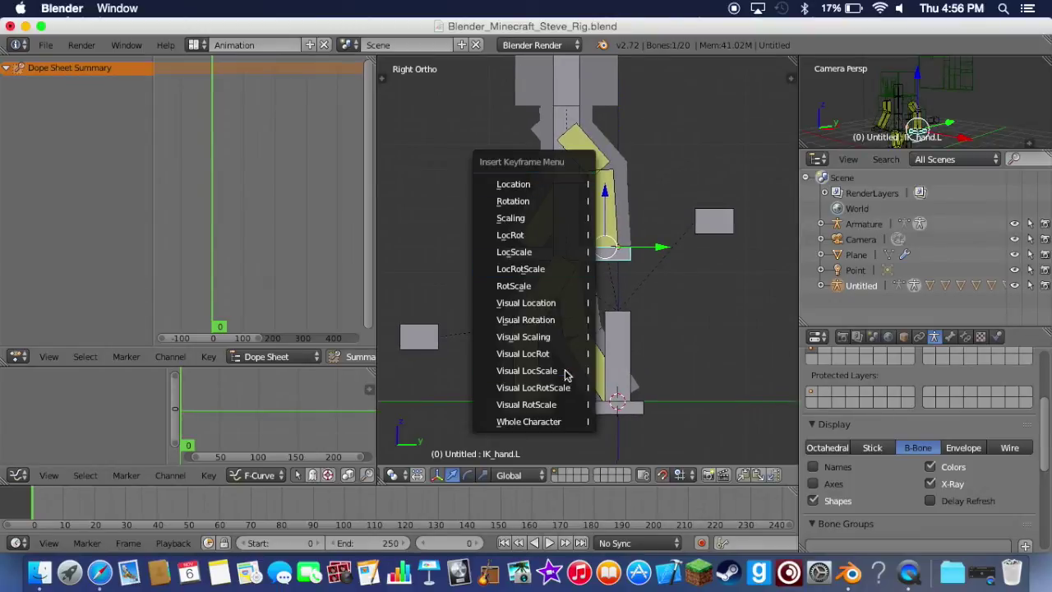
{"action": "left_click", "coordinate": [560, 423]}
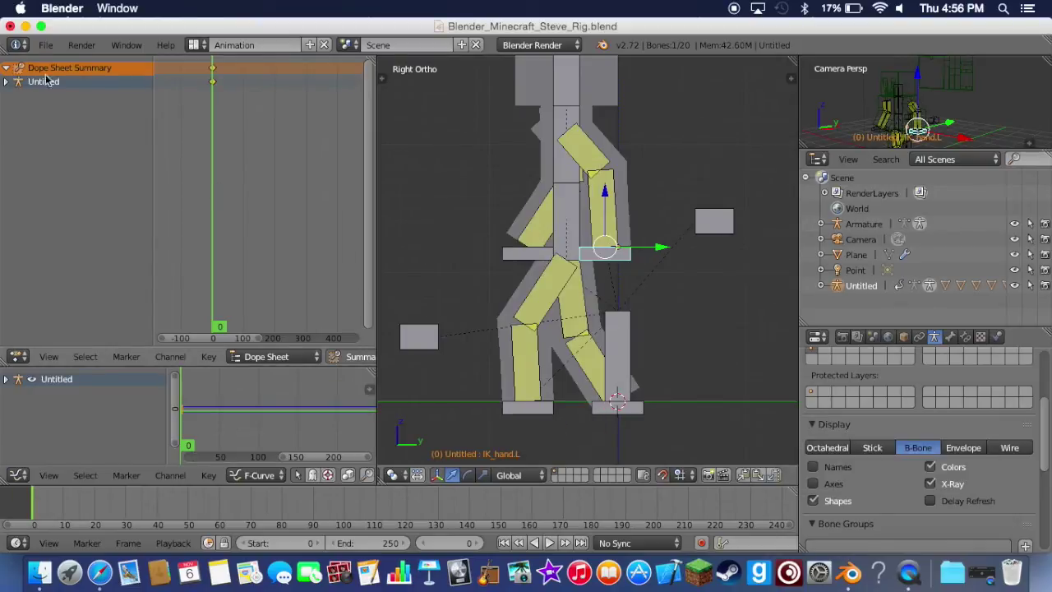
{"action": "left_click", "coordinate": [6, 82]}
{"action": "scroll", "coordinate": [233, 104], "scroll_direction": "down", "scroll_amount": 3}
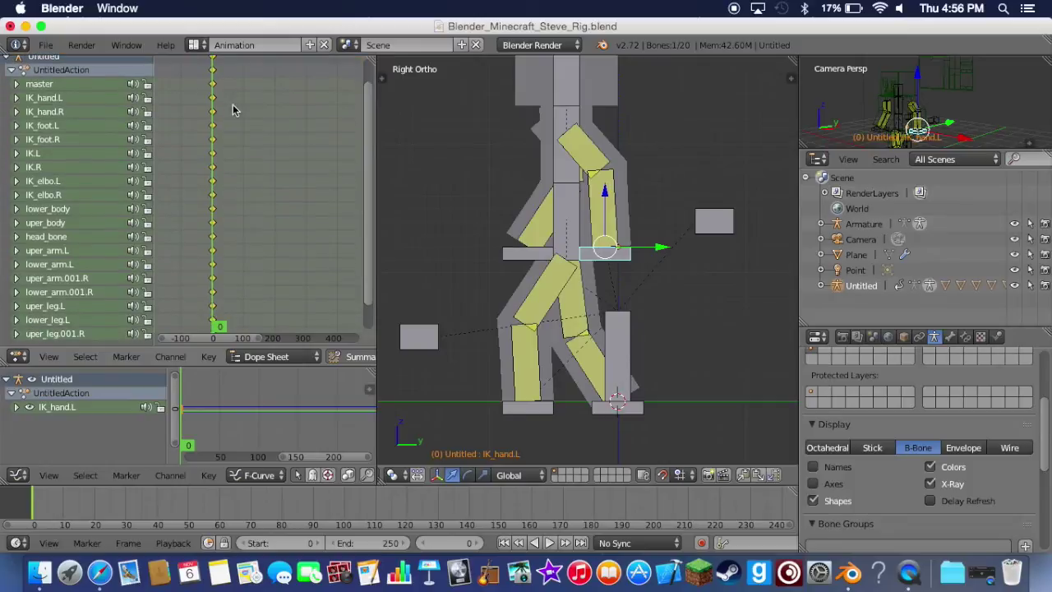
{"action": "scroll", "coordinate": [295, 153], "scroll_direction": "up", "scroll_amount": 3}
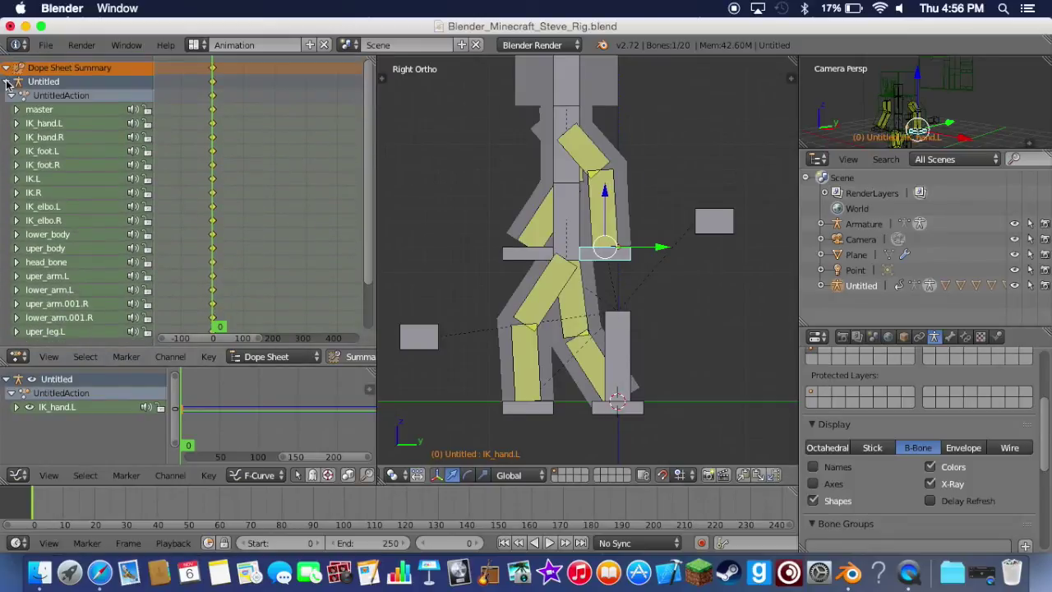
{"action": "left_click", "coordinate": [6, 81]}
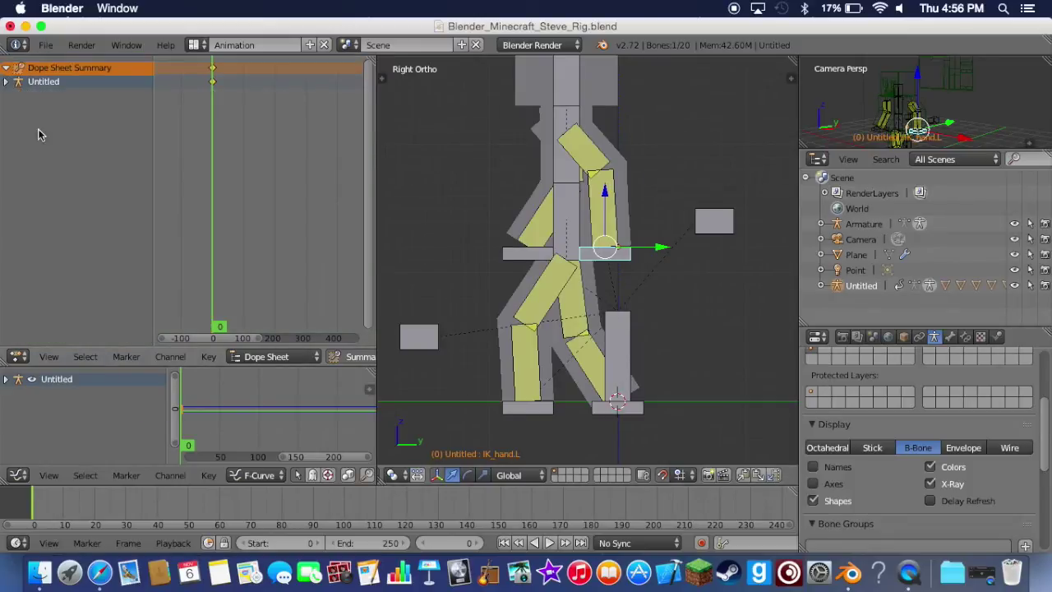
- At frame 10, move the IK_foot.R bone forward along Y, well ahead of the left foot
{"action": "left_click", "coordinate": [66, 503]}
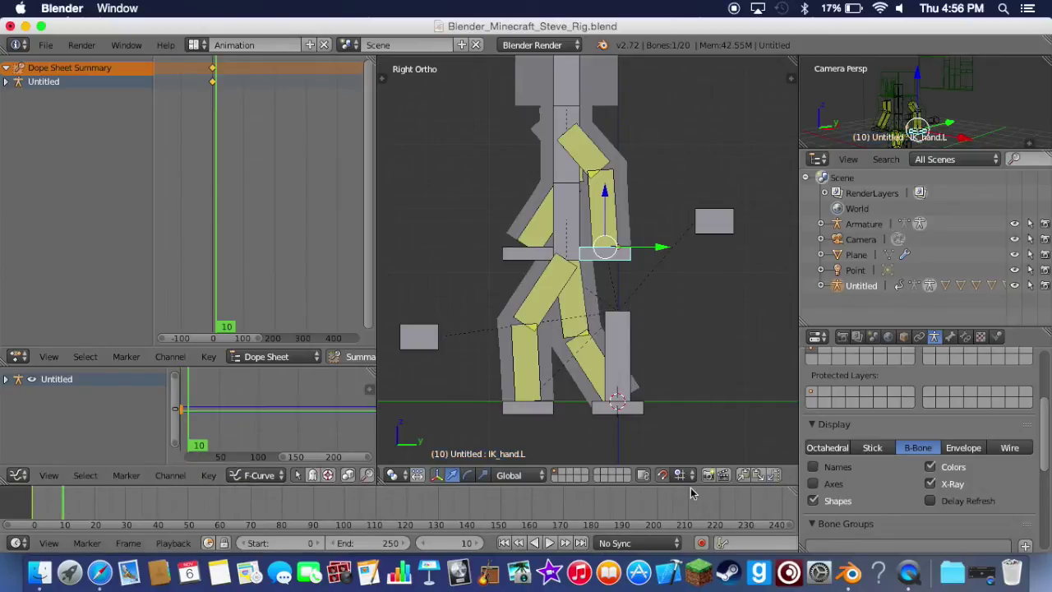
{"action": "right_click", "coordinate": [637, 417]}
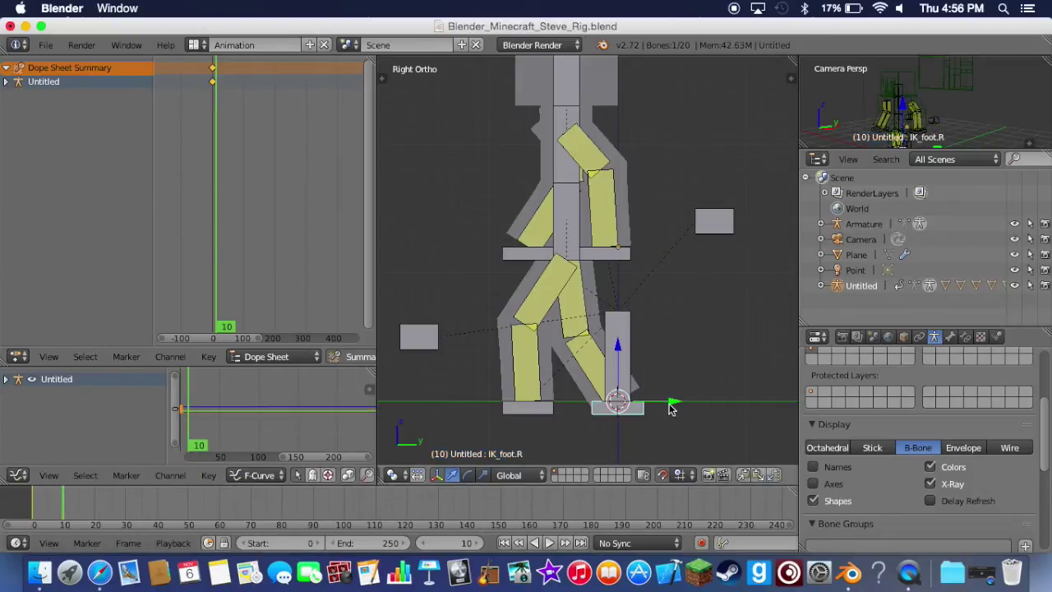
{"action": "left_click_drag", "start_coordinate": [671, 409], "coordinate": [483, 408]}
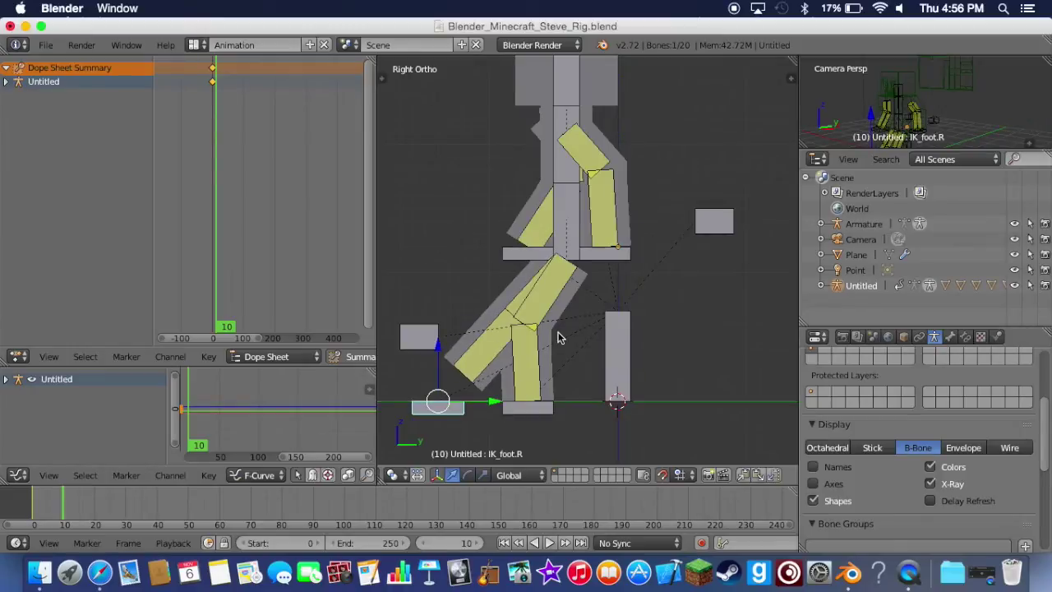
- Select the lower_body bone with the knee and elbow IK targets and move them forward along Y, centring the body between the feet
{"action": "right_click", "coordinate": [559, 248]}
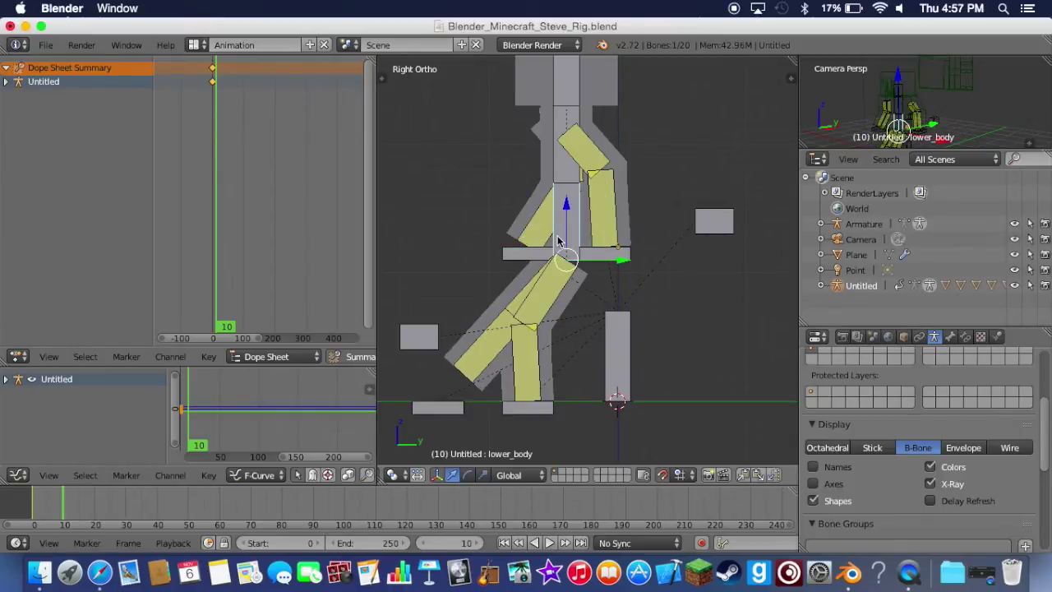
{"action": "right_click", "coordinate": [426, 337], "text": "shift"}
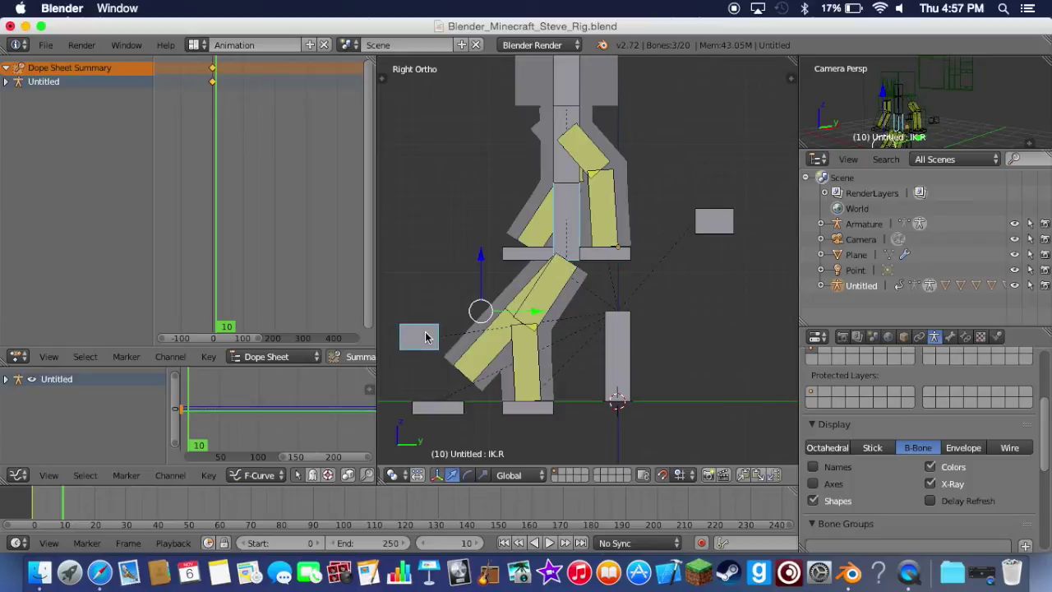
{"action": "right_click", "coordinate": [719, 211], "text": "shift"}
{"action": "left_click_drag", "start_coordinate": [632, 281], "coordinate": [543, 273]}
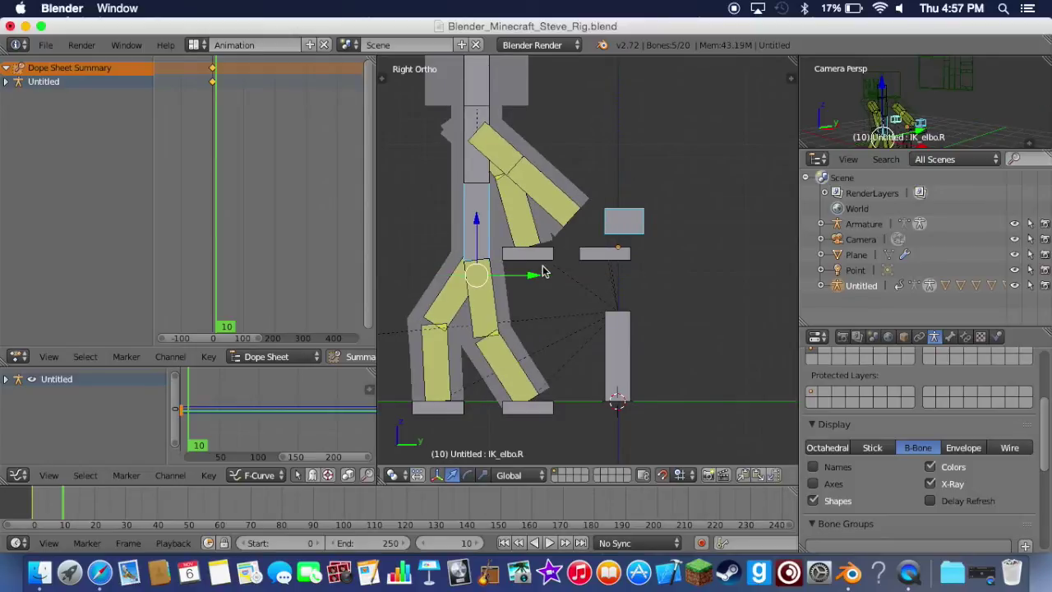
{"action": "middle_click_drag", "start_coordinate": [543, 273], "coordinate": [613, 267], "text": "shift"}
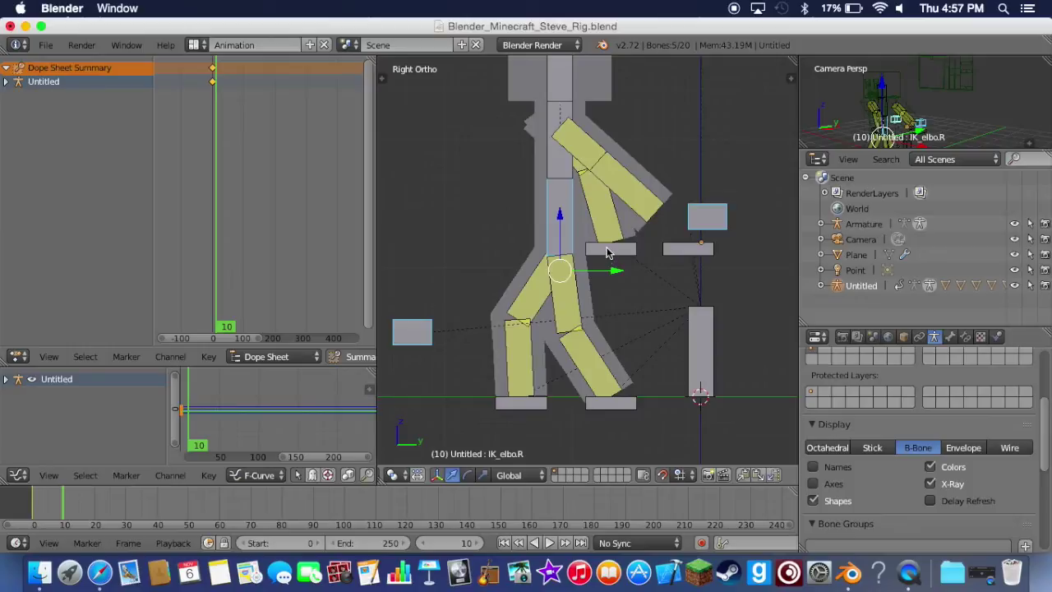
- Move IK_hand.R slightly forward along Y, keeping it behind the body, and move IK_hand.L forward in front of the body
{"action": "right_click", "coordinate": [610, 248]}
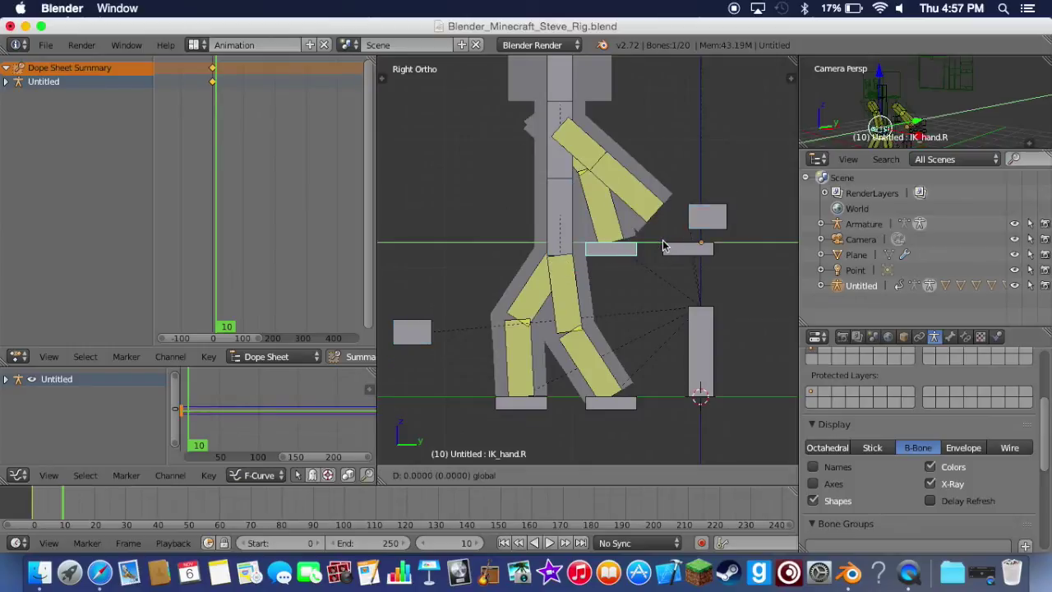
{"action": "right_click", "coordinate": [678, 250]}
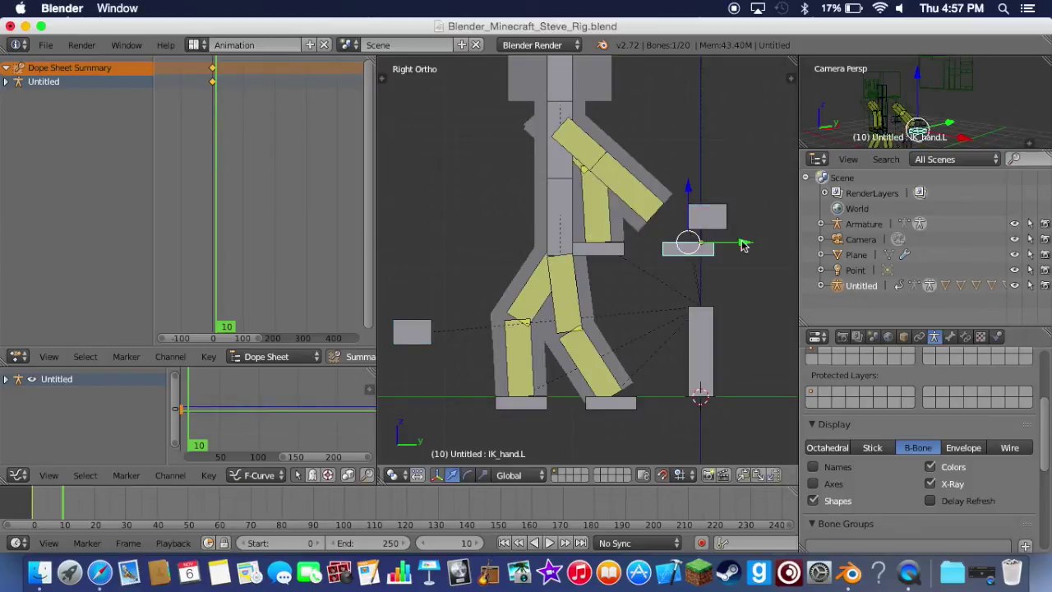
{"action": "key", "text": "g"}
{"action": "key", "text": "y"}
{"action": "left_click", "coordinate": [577, 249]}
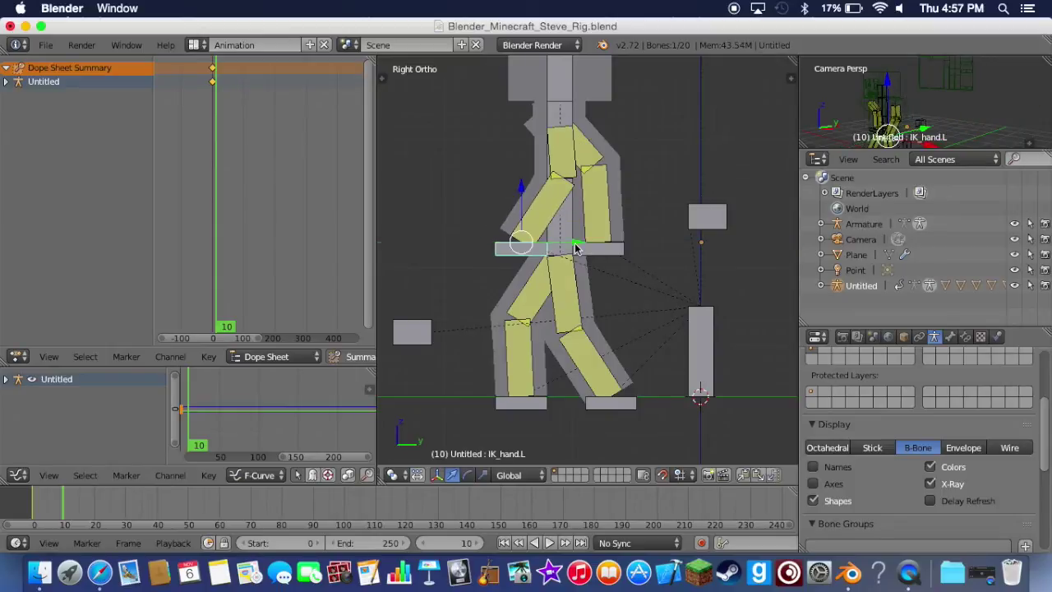
- Insert a Whole Character keyframe at frame 10 and play the animation back from frame 0
{"action": "key", "text": "i"}
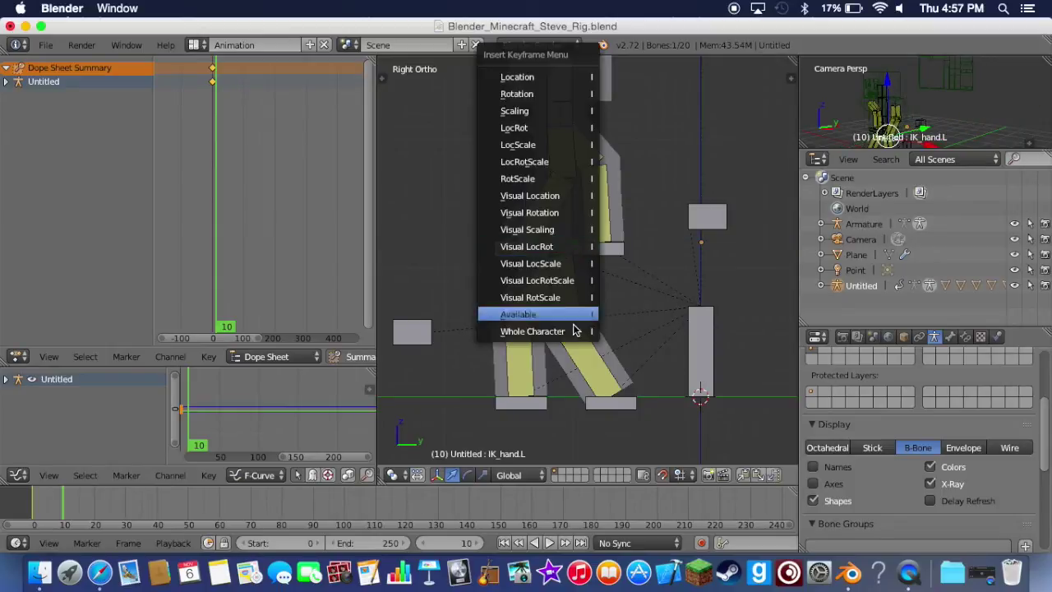
{"action": "left_click", "coordinate": [569, 329]}
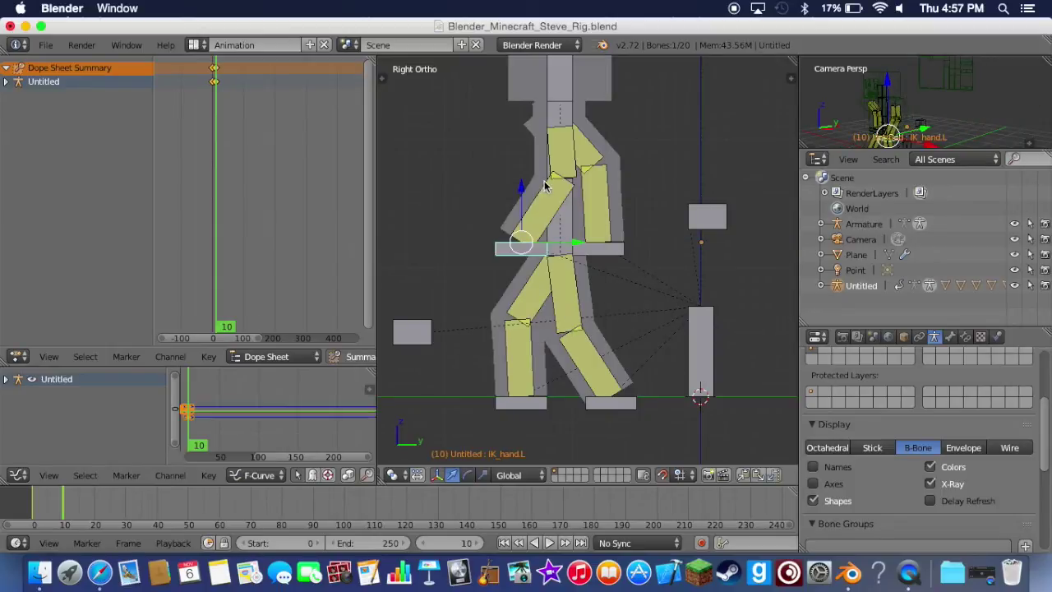
{"action": "left_click_drag", "start_coordinate": [65, 516], "coordinate": [34, 516]}
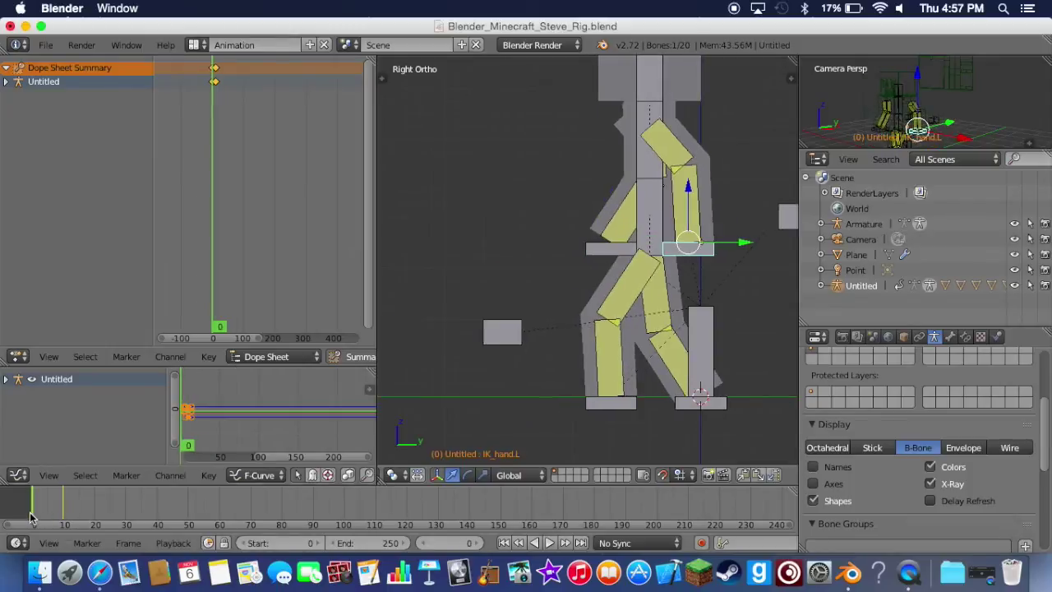
{"action": "left_click", "coordinate": [550, 542]}
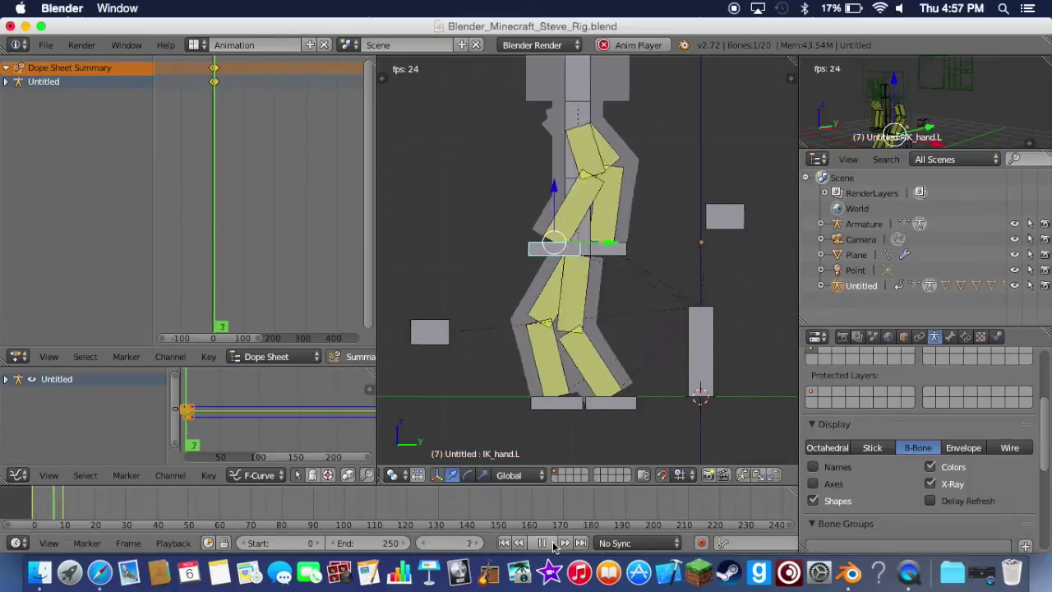
{"action": "left_click", "coordinate": [549, 543]}
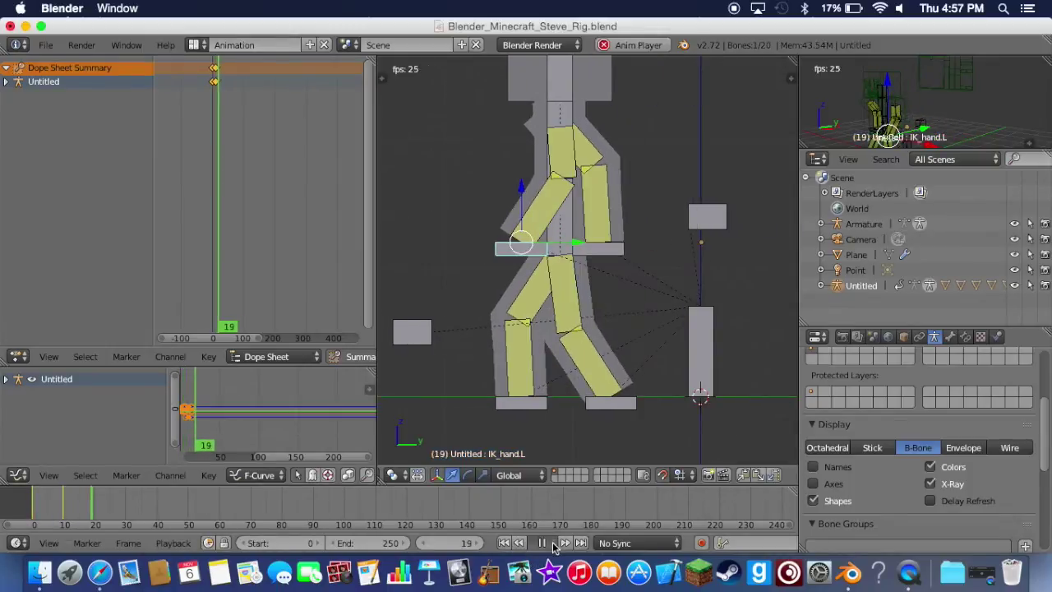
- At frame 5, raise the lower_body bone along Z until the arms and legs are straight
{"action": "left_click", "coordinate": [48, 510]}
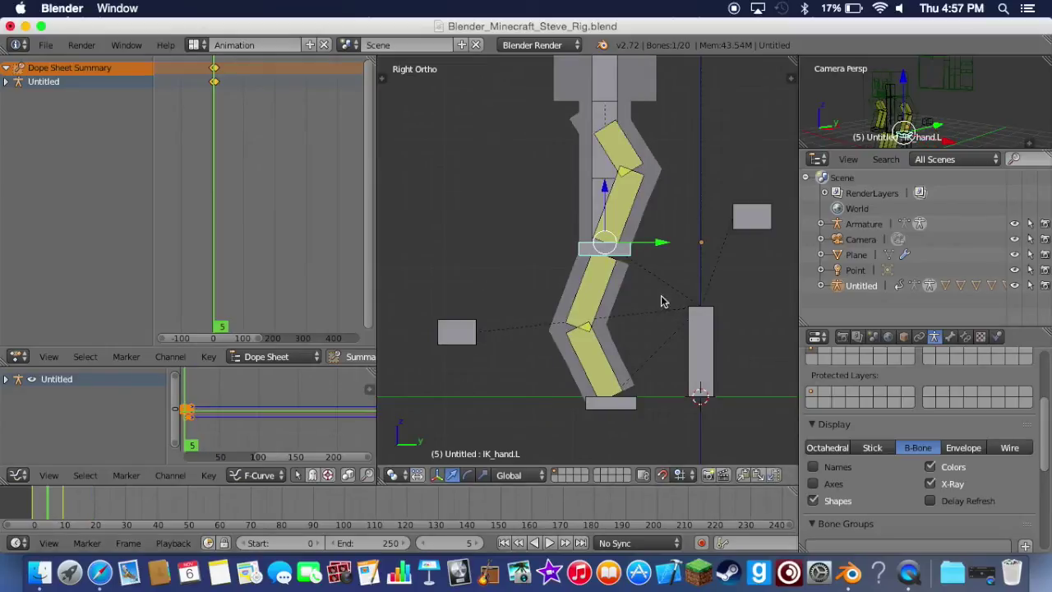
{"action": "right_click", "coordinate": [597, 212]}
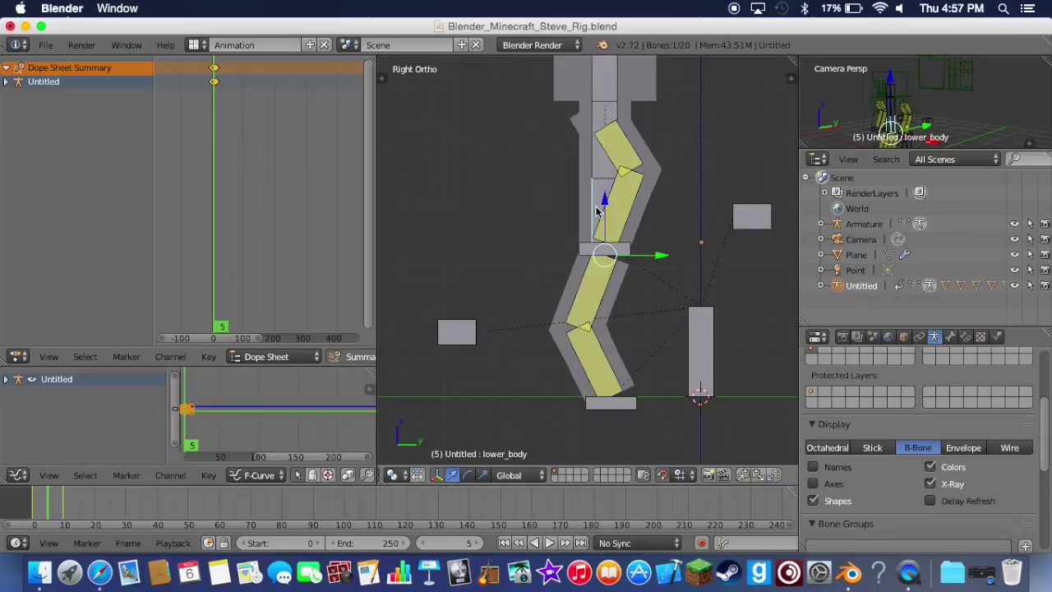
{"action": "middle_click_drag", "start_coordinate": [573, 197], "coordinate": [509, 208]}
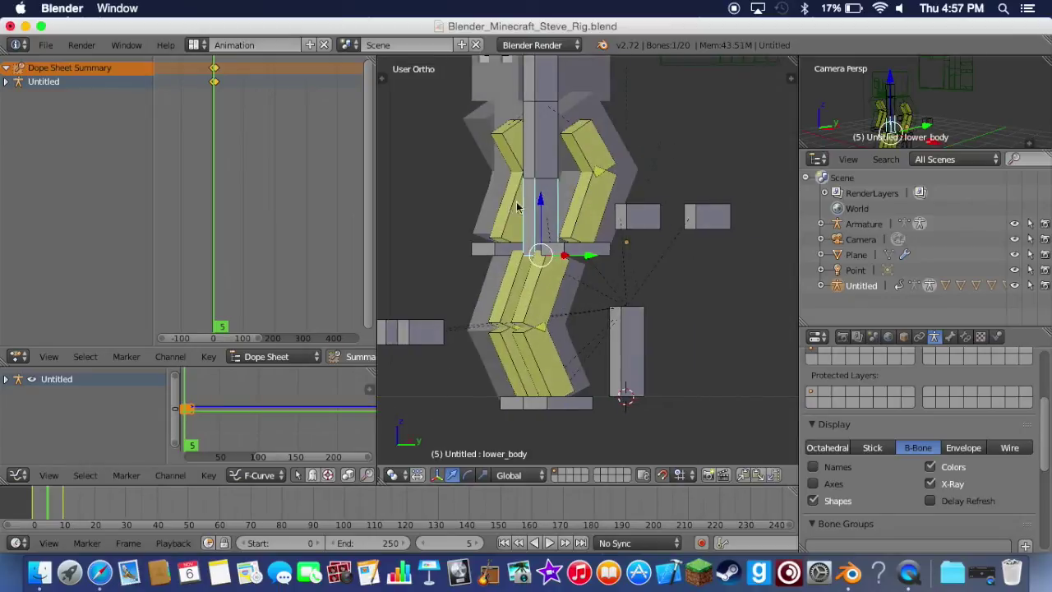
{"action": "key", "text": "KP_3"}
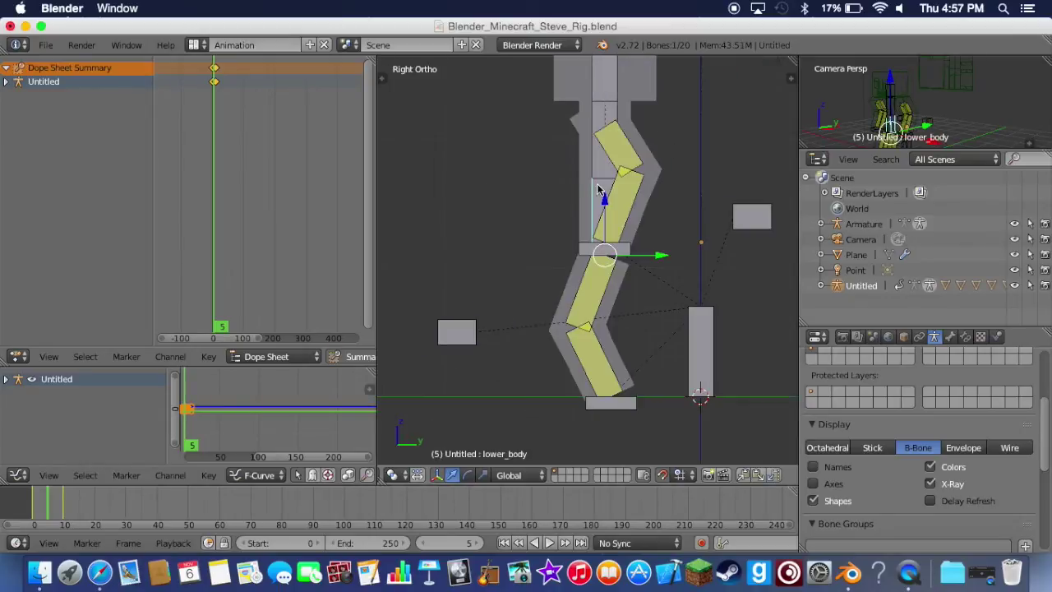
{"action": "key", "text": "g"}
{"action": "left_click", "coordinate": [604, 197]}
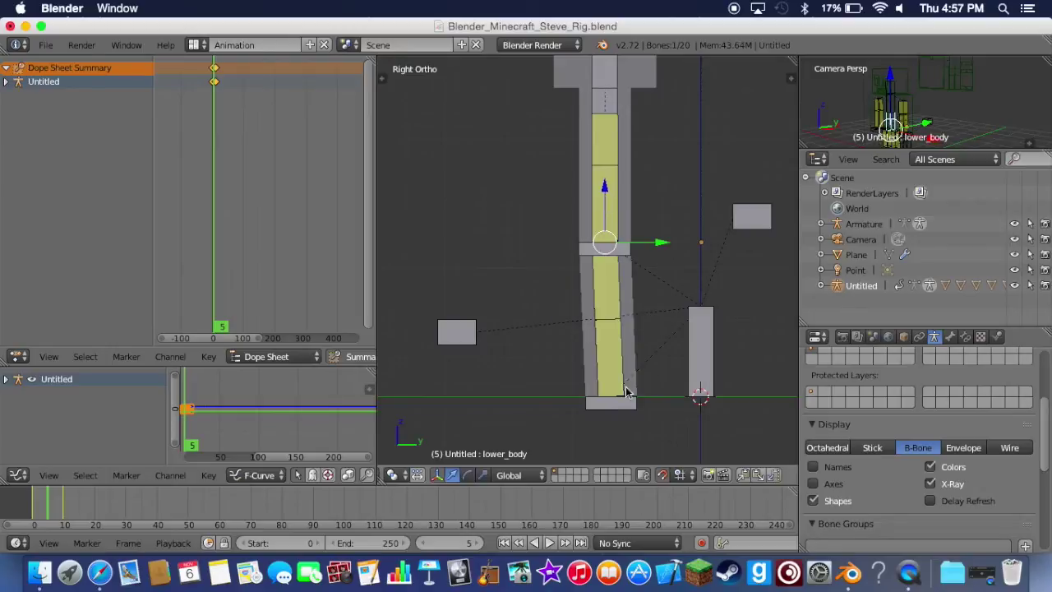
{"action": "middle_click_drag", "start_coordinate": [618, 406], "coordinate": [629, 411]}
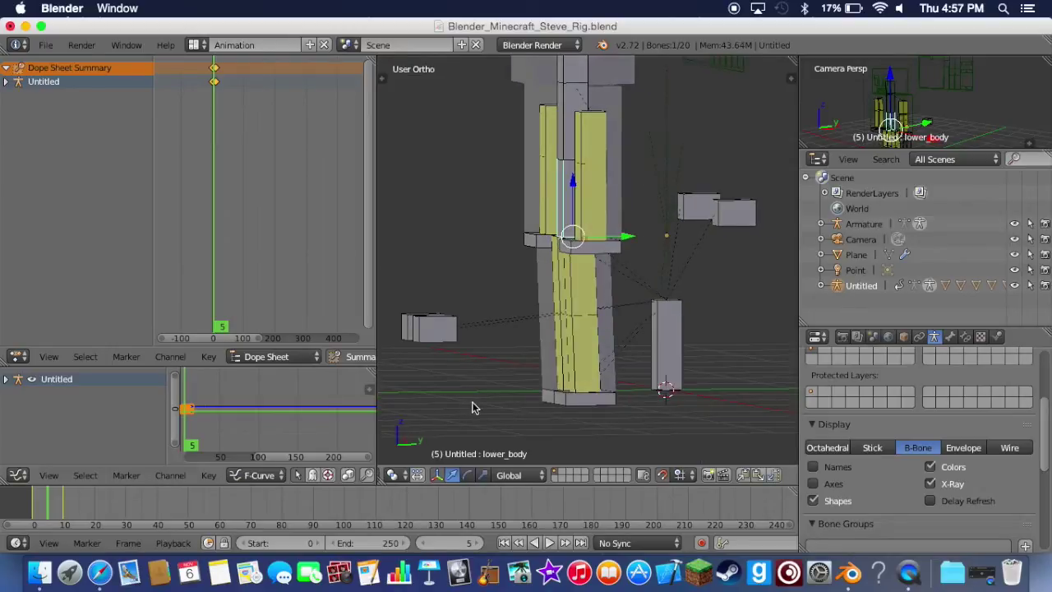
{"action": "left_click", "coordinate": [62, 494]}
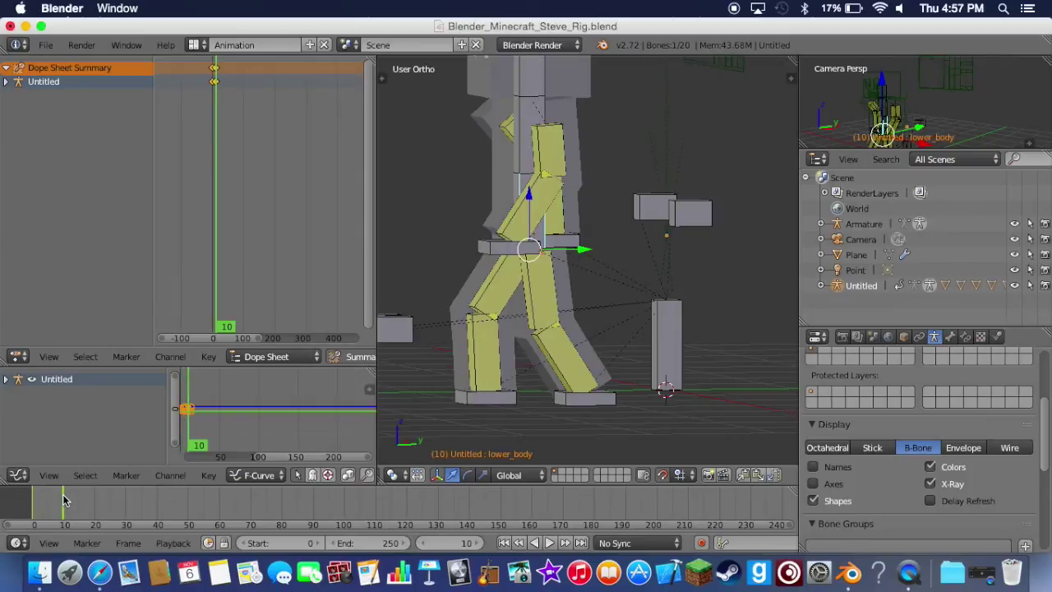
{"action": "right_click", "coordinate": [493, 399]}
{"action": "key", "text": "KP_3"}
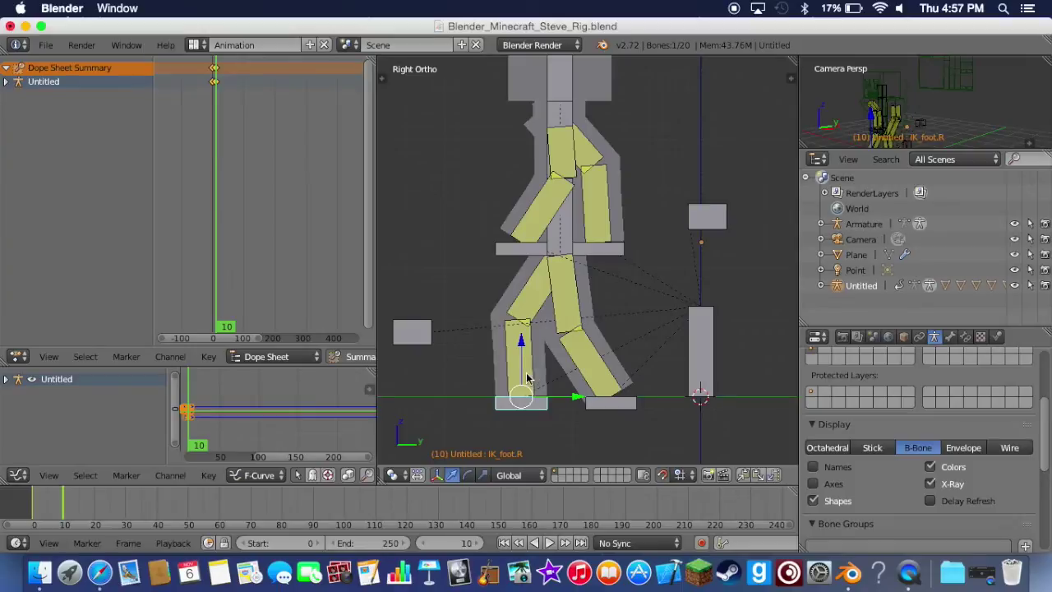
{"action": "key", "text": "ctrl+z"}
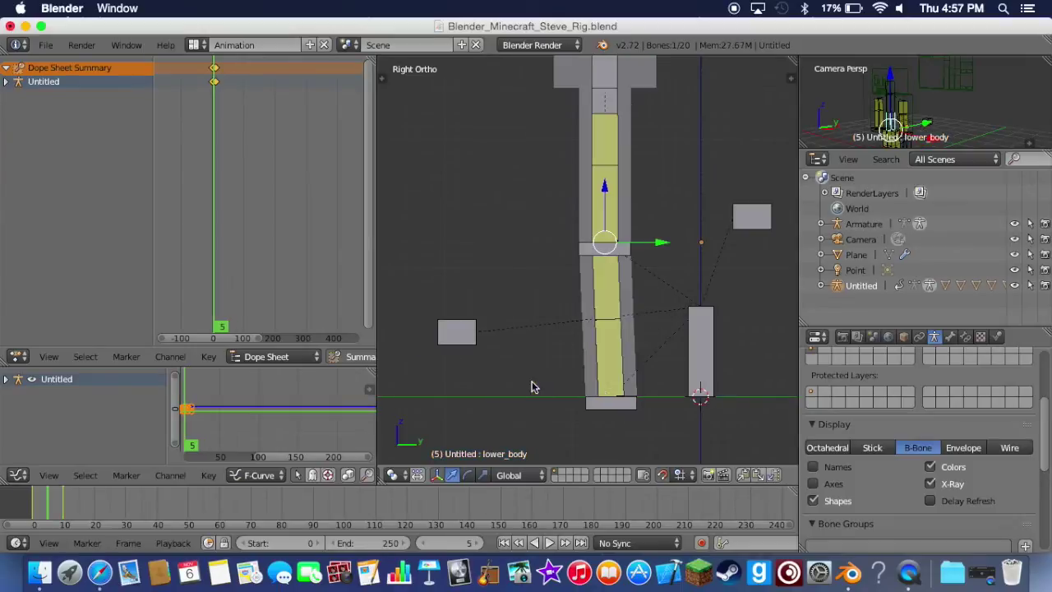
- At frame 5, raise IK_foot.R slightly along Z so the right knee bends, and insert a Whole Character keyframe
{"action": "right_click", "coordinate": [603, 402]}
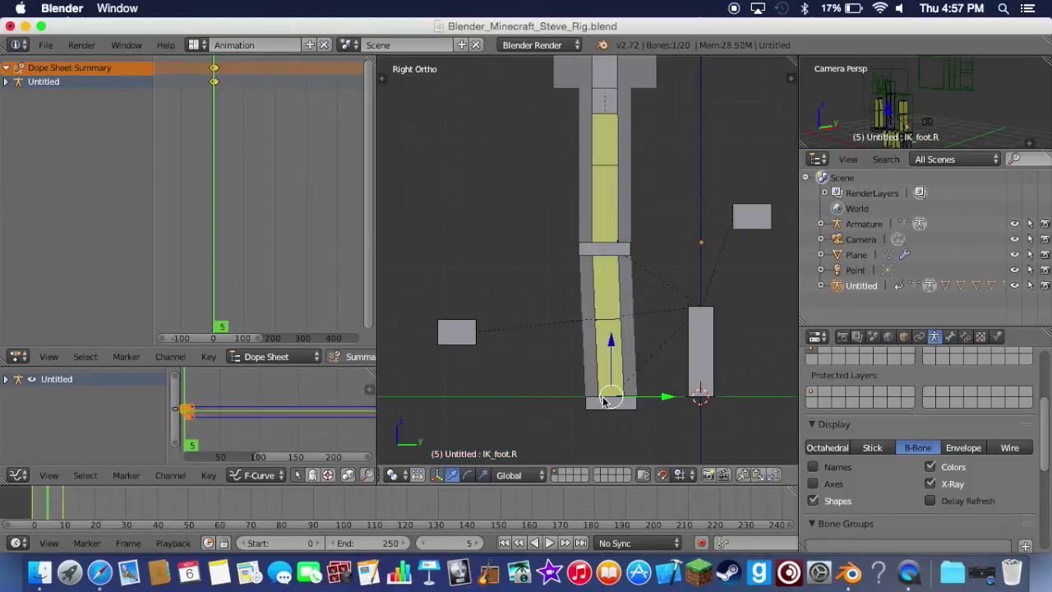
{"action": "key", "text": "g"}
{"action": "left_click", "coordinate": [615, 343]}
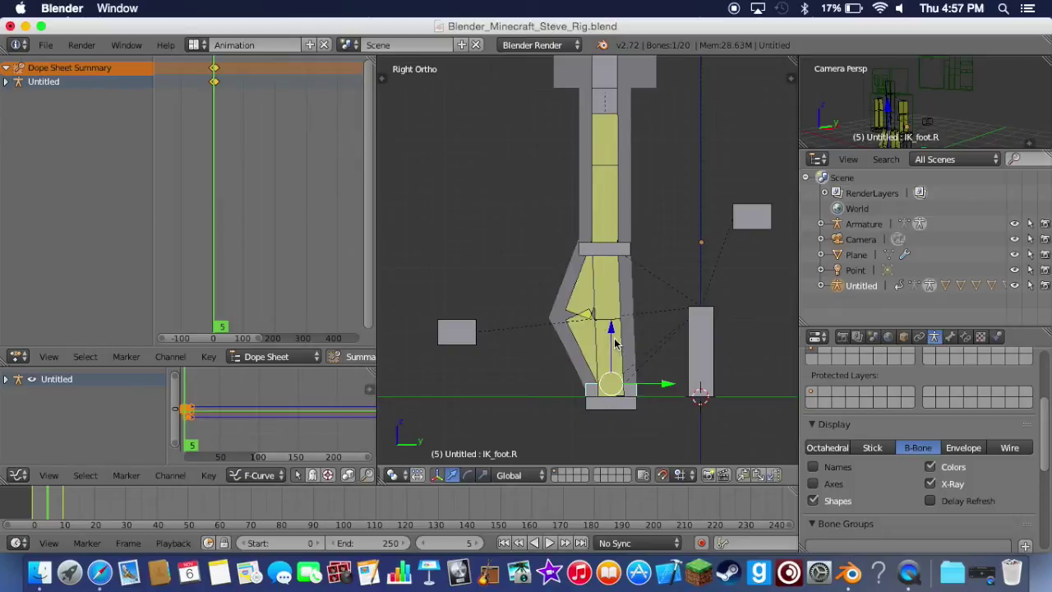
{"action": "key", "text": "i"}
{"action": "left_click", "coordinate": [626, 347]}
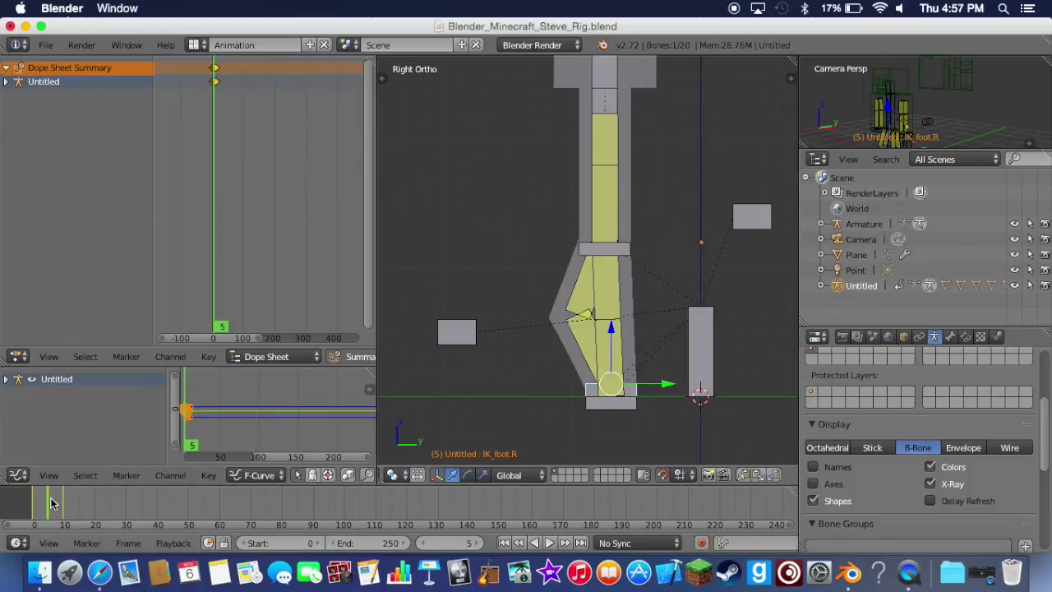
- Play the animation back from frame 0 and scrub through the timeline to check the first step of the walk
{"action": "left_click_drag", "start_coordinate": [40, 497], "coordinate": [32, 499]}
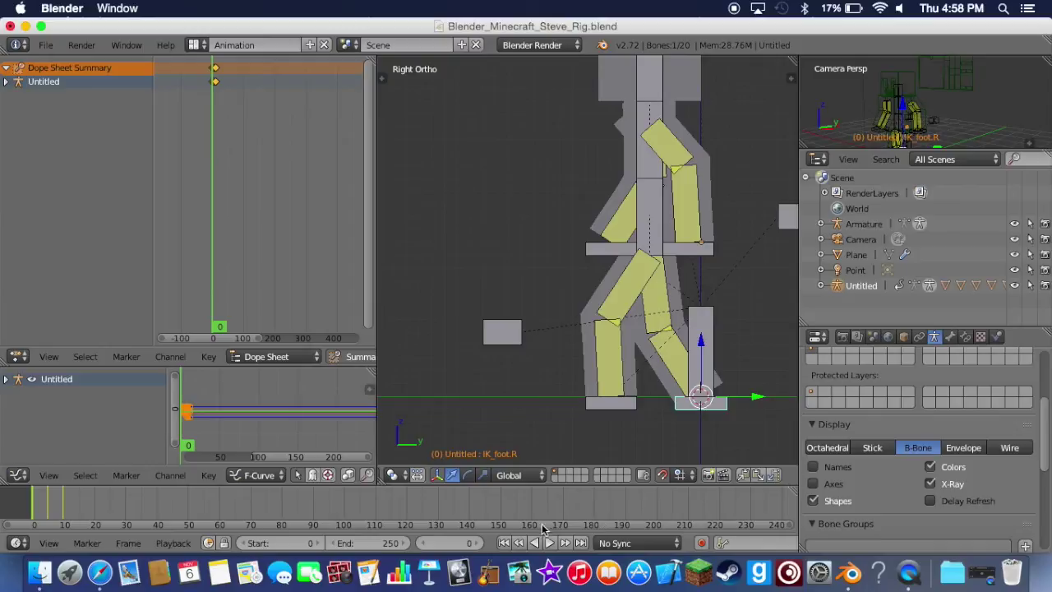
{"action": "left_click", "coordinate": [547, 542]}
{"action": "left_click", "coordinate": [548, 543]}
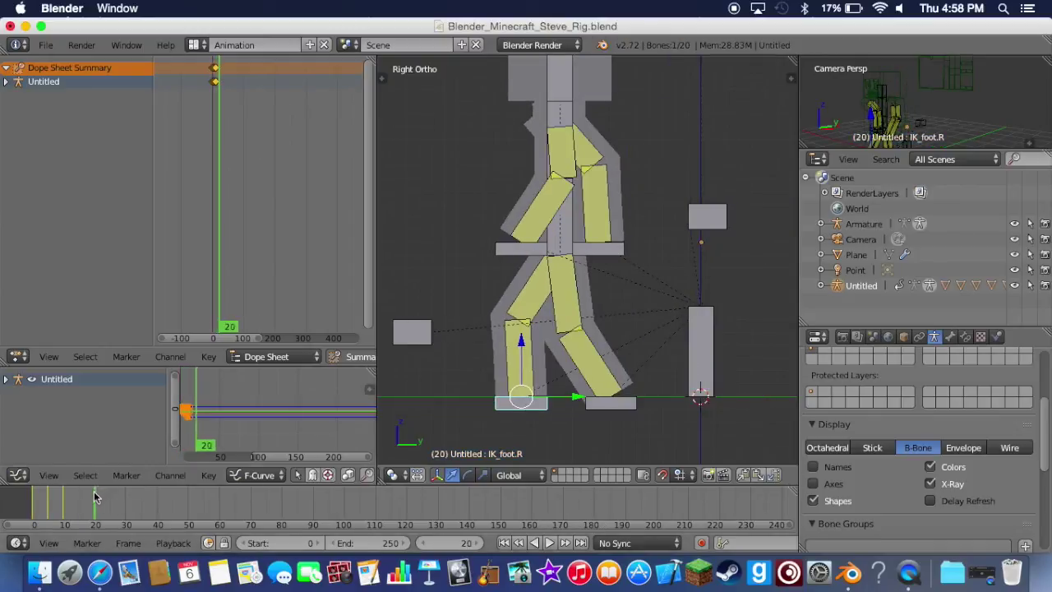
{"action": "left_click", "coordinate": [37, 497]}
{"action": "mouse_move", "coordinate": [37, 497]}
{"action": "left_mouse_down"}
{"action": "mouse_move", "coordinate": [62, 493]}
{"action": "mouse_move", "coordinate": [35, 499]}
{"action": "left_mouse_up"}
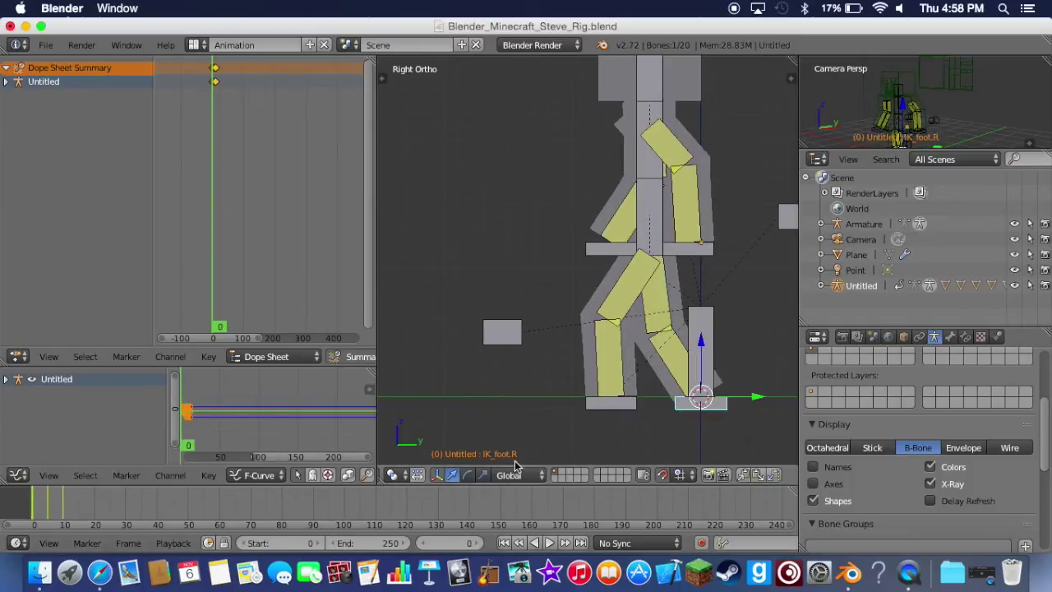
- Select IK_foot.L and, at frame 20, move it forward along Y until it is ahead of the right foot
{"action": "right_click", "coordinate": [618, 403]}
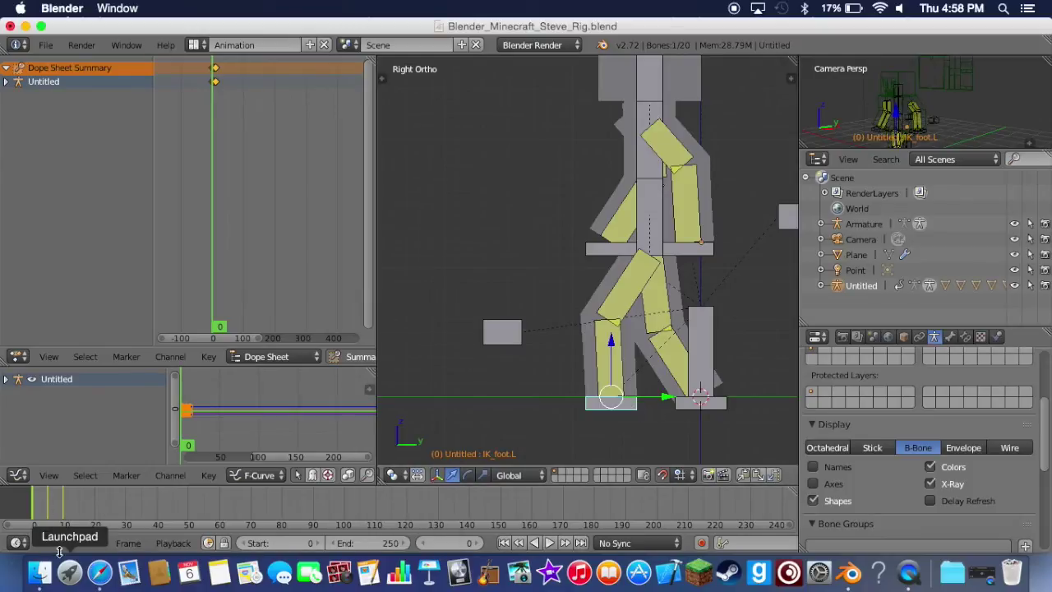
{"action": "mouse_move", "coordinate": [34, 512]}
{"action": "left_mouse_down"}
{"action": "mouse_move", "coordinate": [70, 511]}
{"action": "mouse_move", "coordinate": [33, 511]}
{"action": "left_mouse_up"}
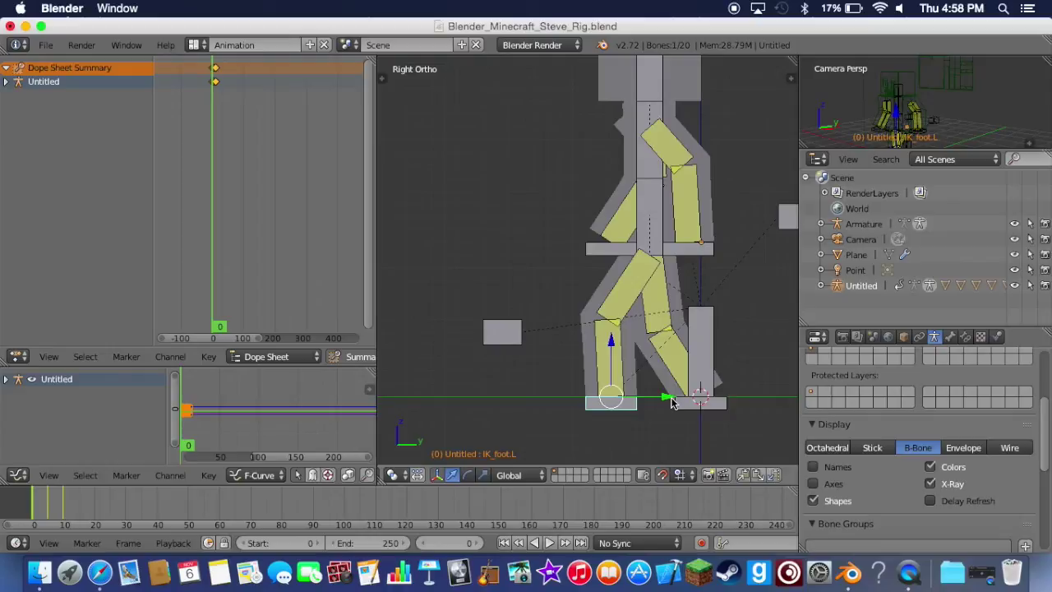
{"action": "mouse_move", "coordinate": [669, 400]}
{"action": "left_mouse_down"}
{"action": "mouse_move", "coordinate": [622, 402]}
{"action": "mouse_move", "coordinate": [683, 405]}
{"action": "mouse_move", "coordinate": [670, 405]}
{"action": "left_mouse_up"}
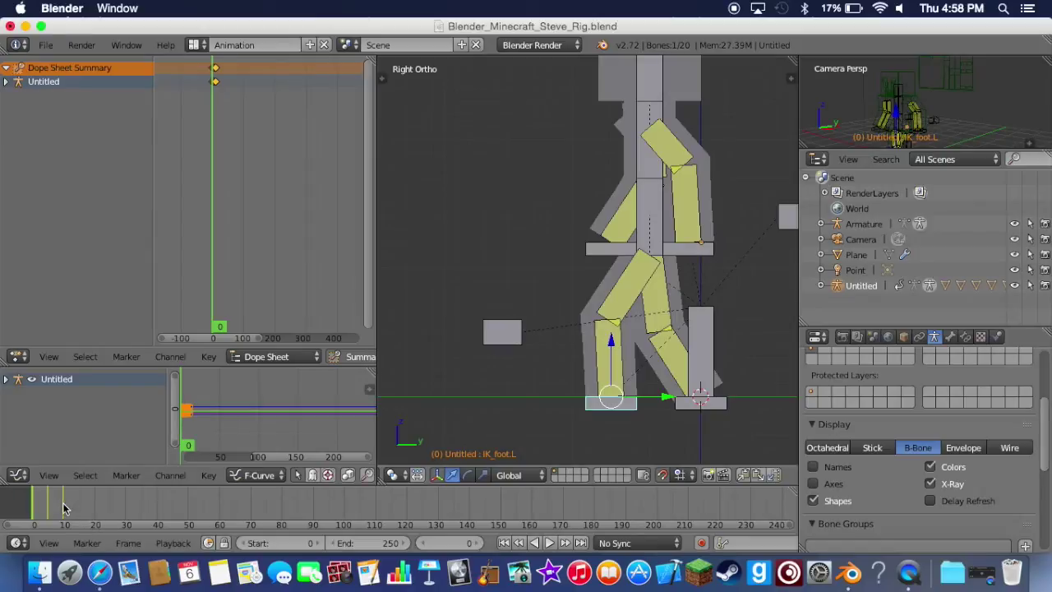
{"action": "left_click_drag", "start_coordinate": [64, 508], "coordinate": [96, 510]}
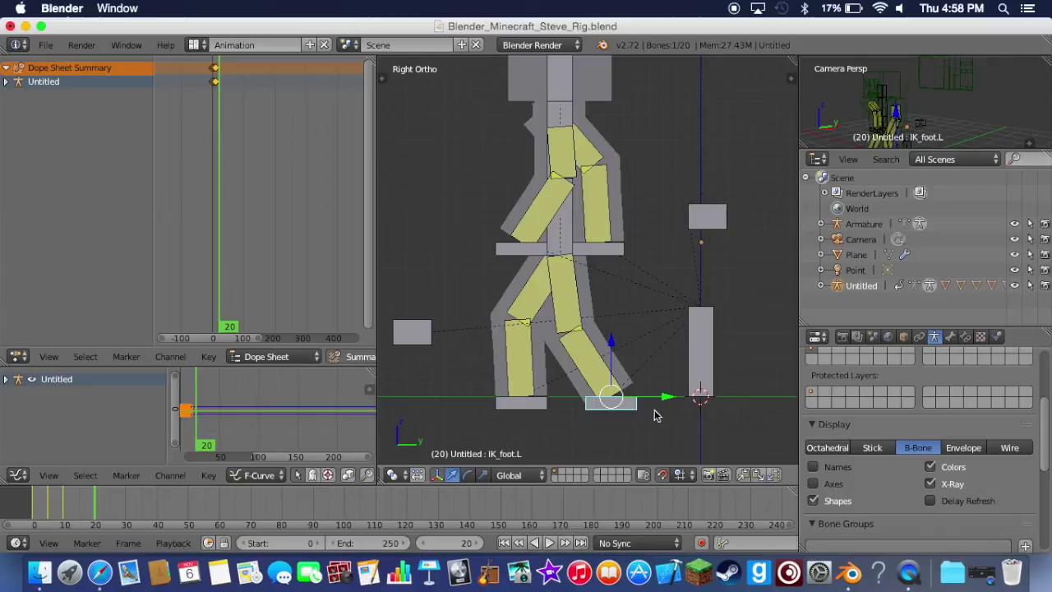
{"action": "key", "text": "g"}
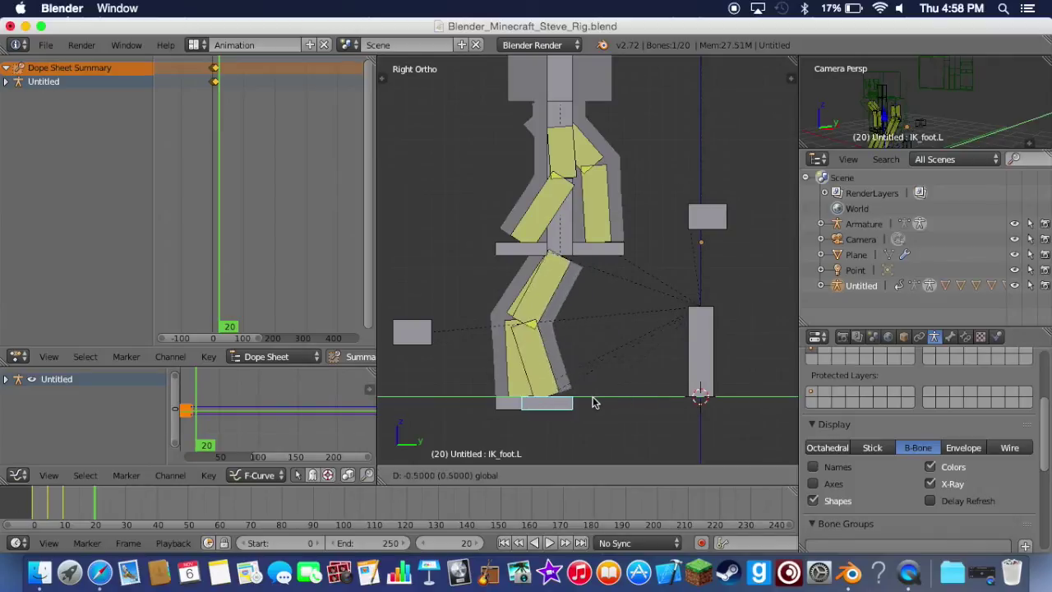
{"action": "left_click", "coordinate": [484, 399]}
- Select the knee and elbow IK targets with the lower_body bone and move them forward along Y, centring the body between the feet at frame 20
{"action": "right_click", "coordinate": [424, 345]}
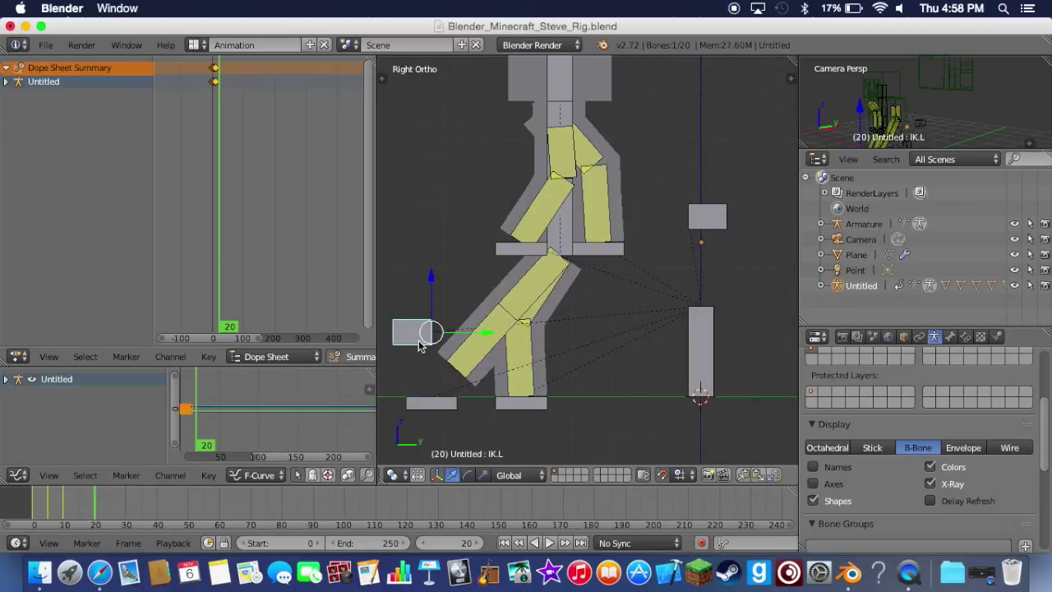
{"action": "right_click", "coordinate": [722, 222], "text": "shift"}
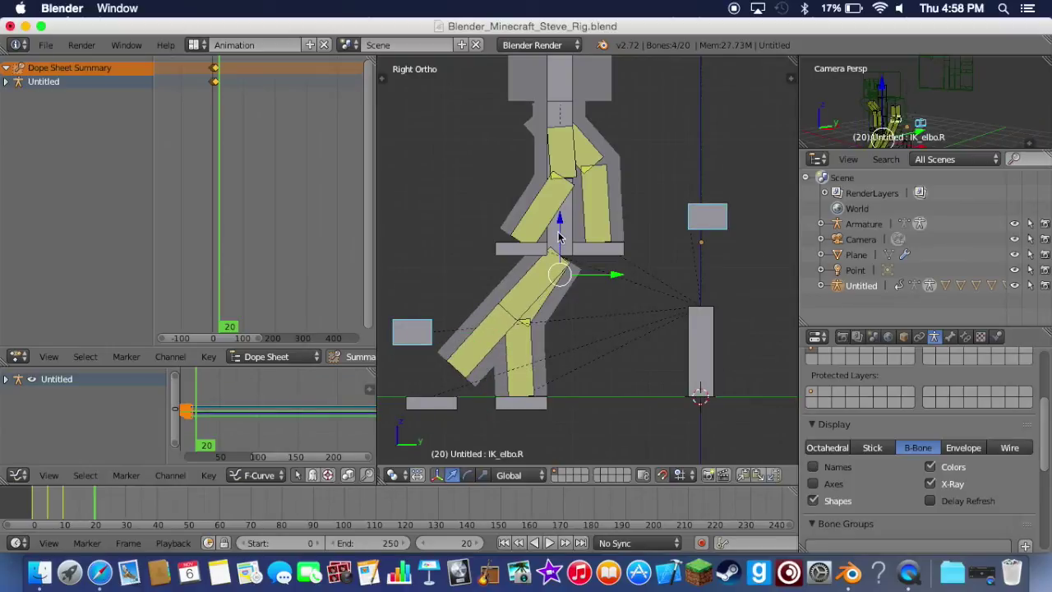
{"action": "right_click", "coordinate": [558, 237], "text": "shift"}
{"action": "left_click_drag", "start_coordinate": [616, 272], "coordinate": [524, 245]}
{"action": "scroll", "coordinate": [530, 244], "scroll_direction": "left", "scroll_amount": 5, "text": "shift"}
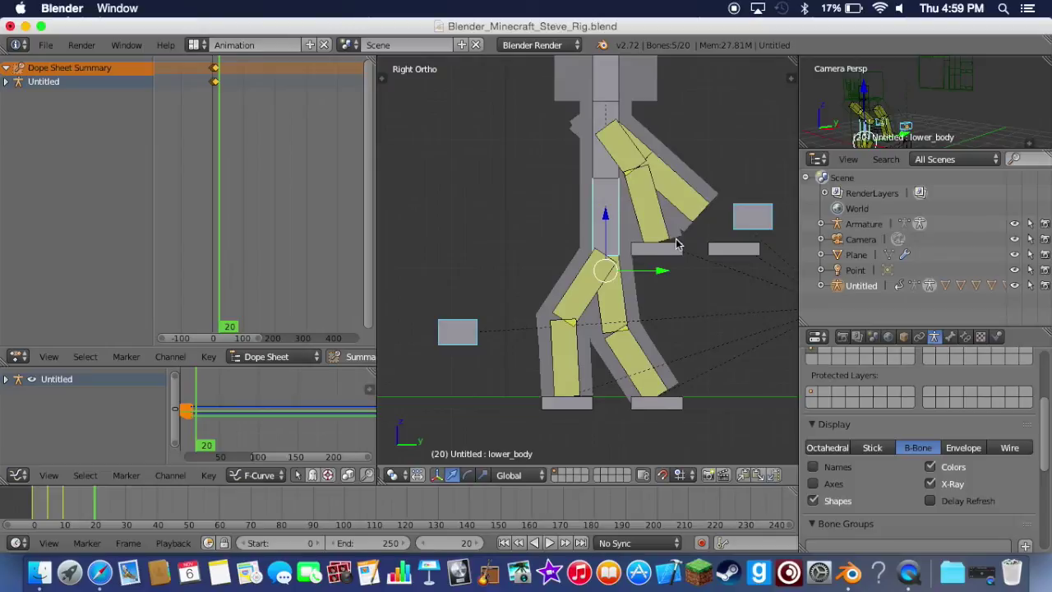
- Move IK_hand.L slightly forward behind the body and IK_hand.R to the front, and insert a Whole Character keyframe at frame 20
{"action": "right_click", "coordinate": [677, 243]}
{"action": "left_click_drag", "start_coordinate": [705, 241], "coordinate": [691, 240]}
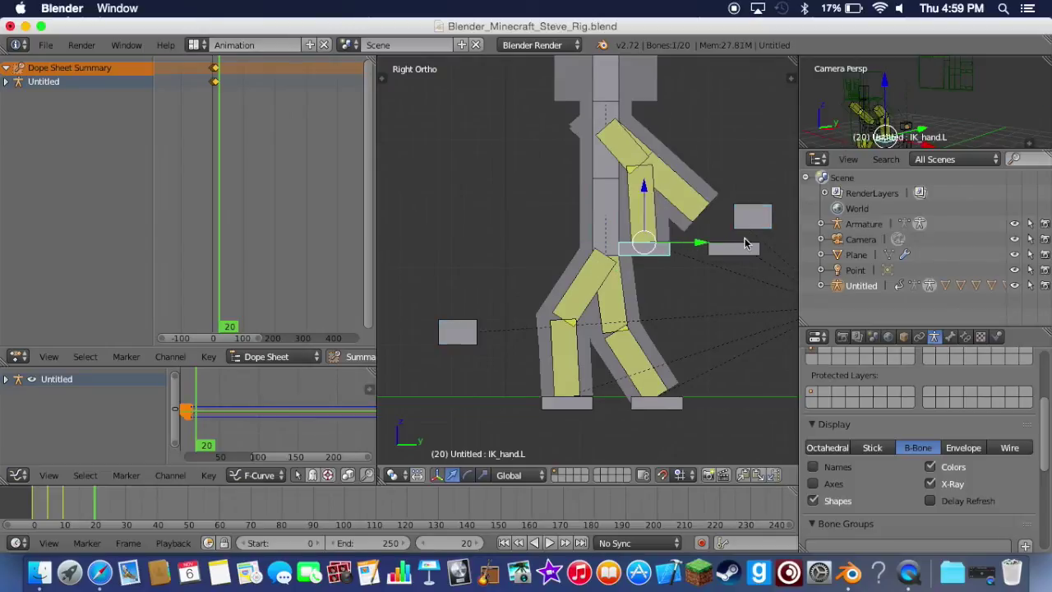
{"action": "right_click", "coordinate": [745, 242]}
{"action": "left_click_drag", "start_coordinate": [794, 245], "coordinate": [622, 259]}
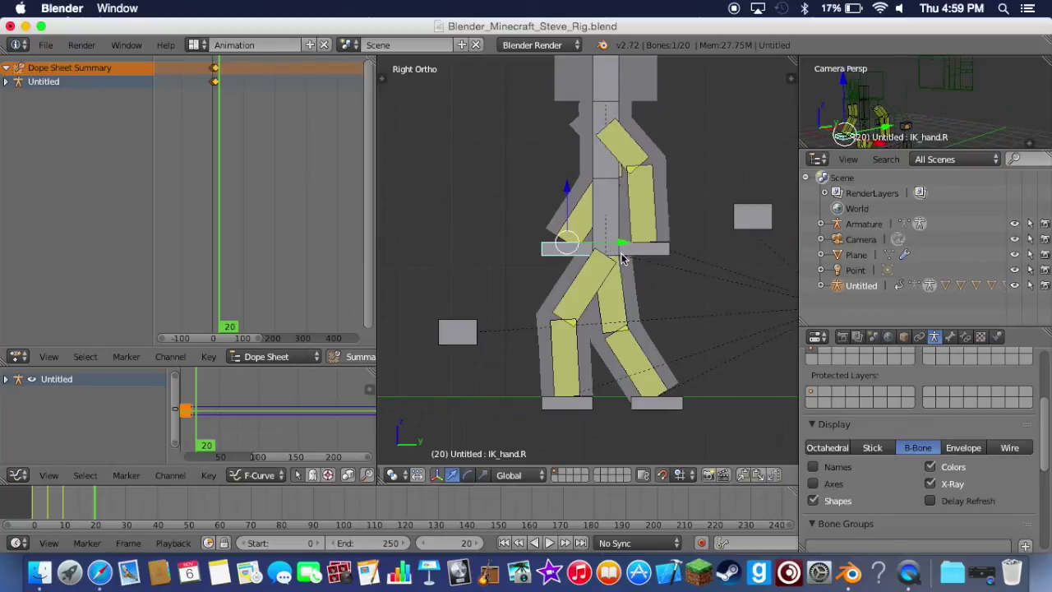
{"action": "key", "text": "i"}
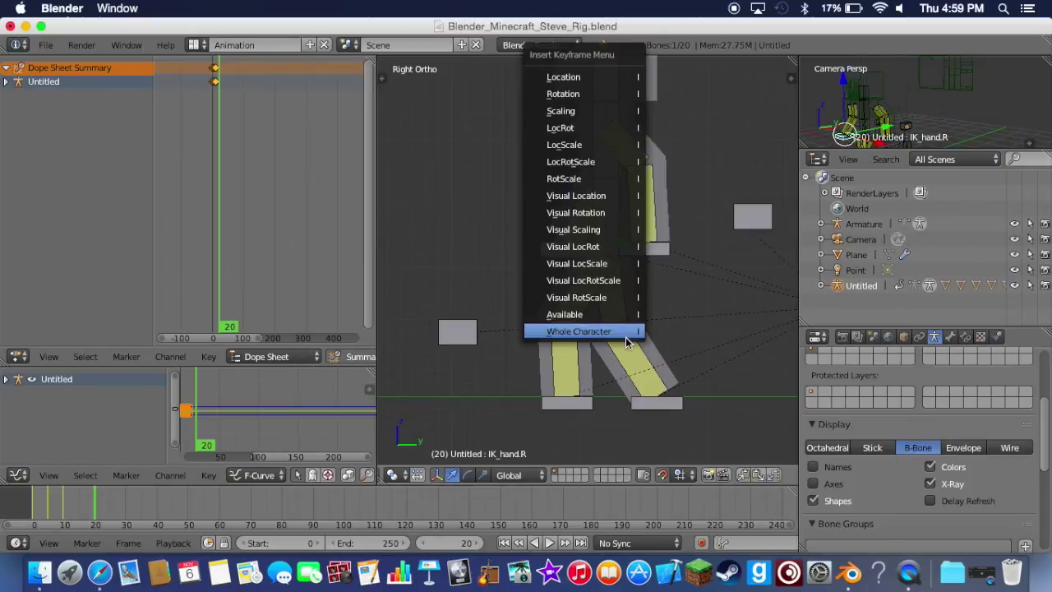
{"action": "left_click", "coordinate": [625, 332]}
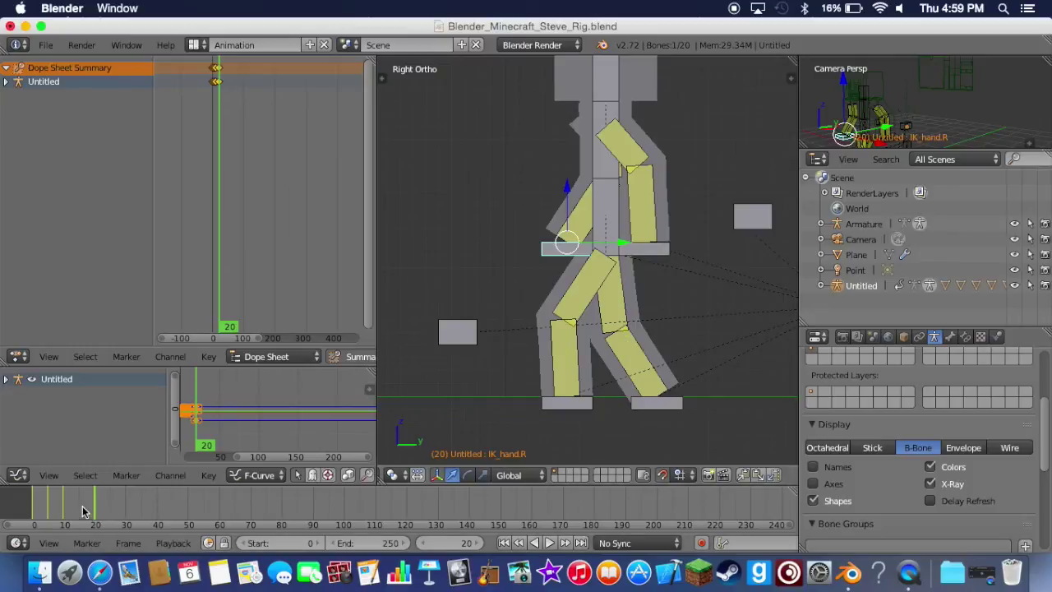
- At frame 15, try raising the lower_body bone along Z and shifting it slightly back along Y over the feet
{"action": "left_click", "coordinate": [78, 513]}
{"action": "right_click", "coordinate": [633, 220]}
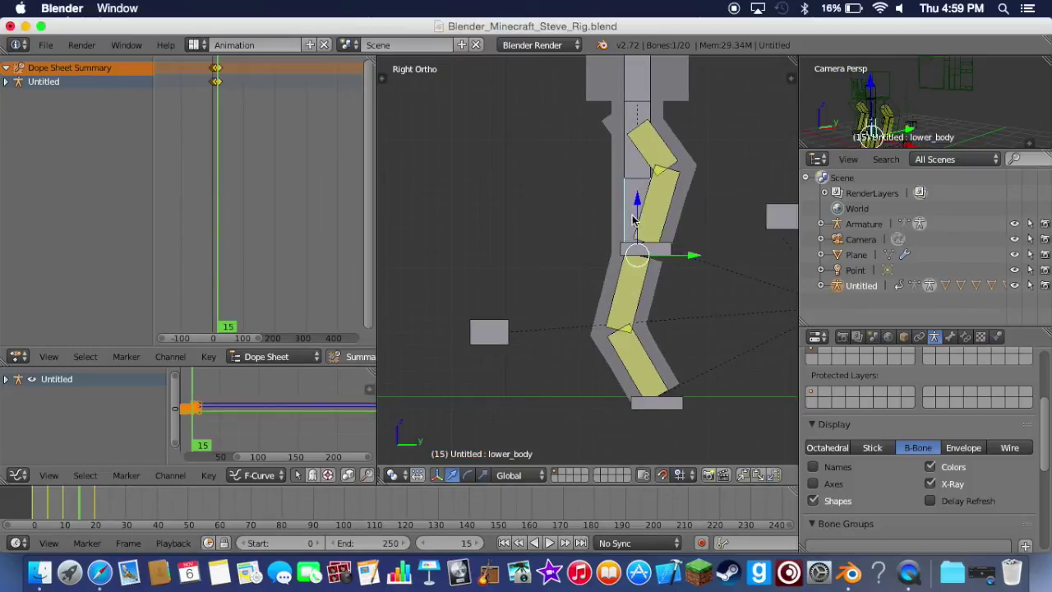
{"action": "left_click_drag", "start_coordinate": [639, 202], "coordinate": [643, 190]}
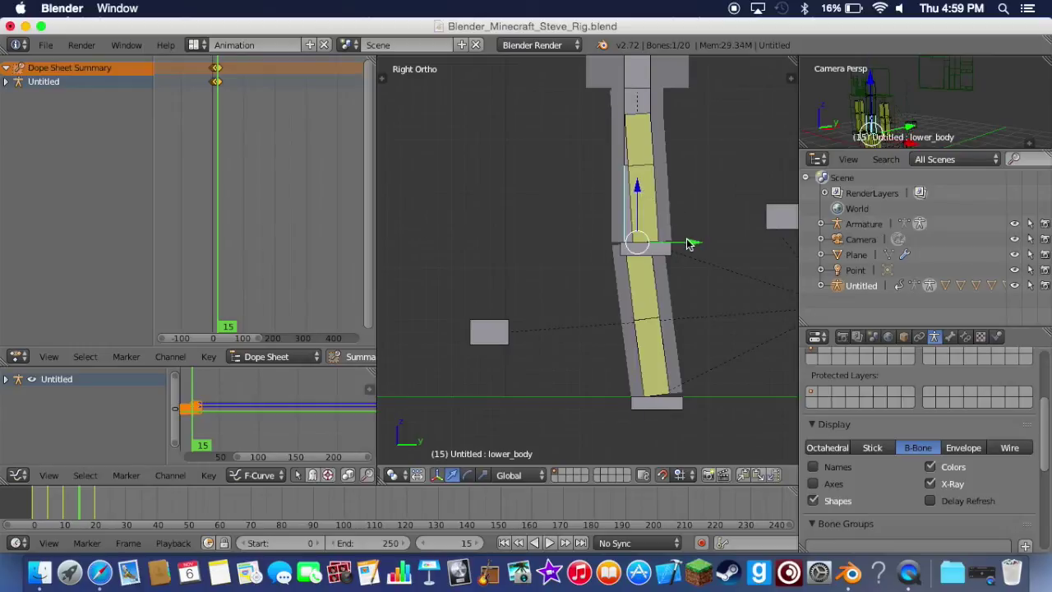
{"action": "left_click_drag", "start_coordinate": [689, 244], "coordinate": [699, 239]}
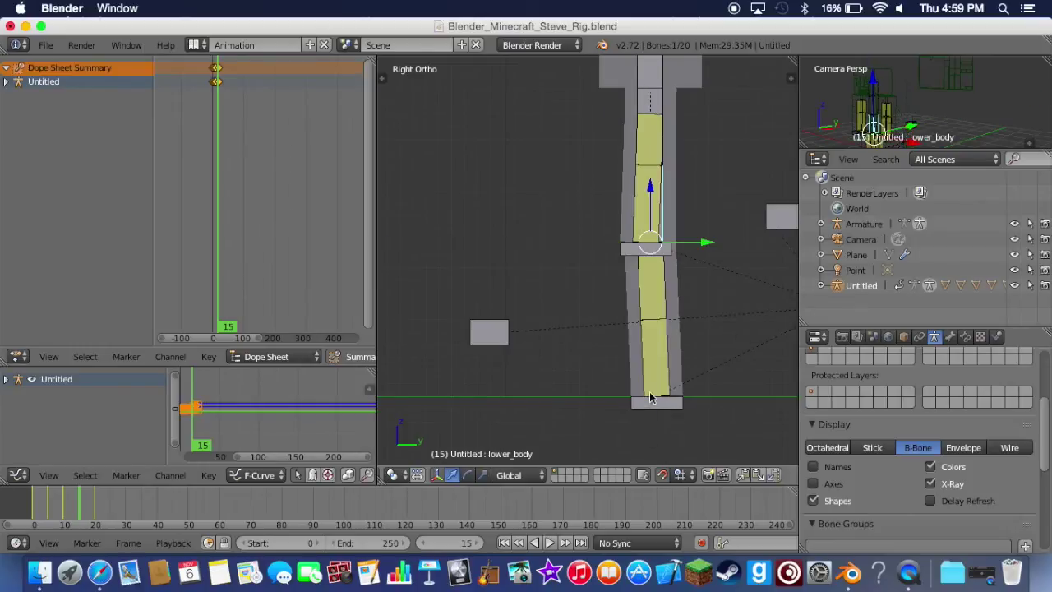
- Select IK_foot.R and compare the leg poses at frames 20 and 15 from an angled view
{"action": "right_click", "coordinate": [649, 397]}
{"action": "right_click", "coordinate": [649, 397]}
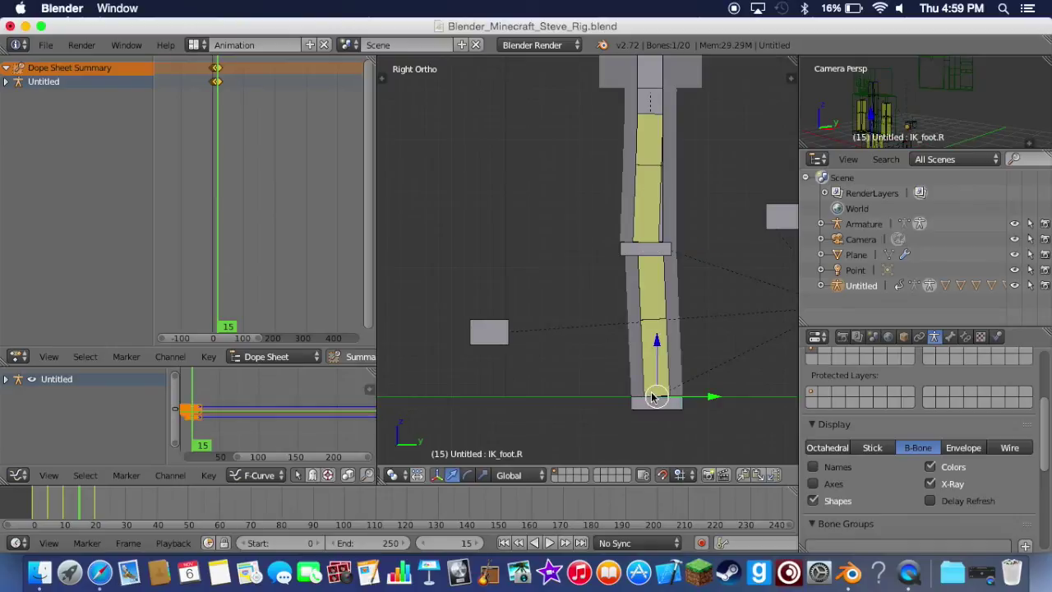
{"action": "middle_click_drag", "start_coordinate": [649, 397], "coordinate": [529, 403]}
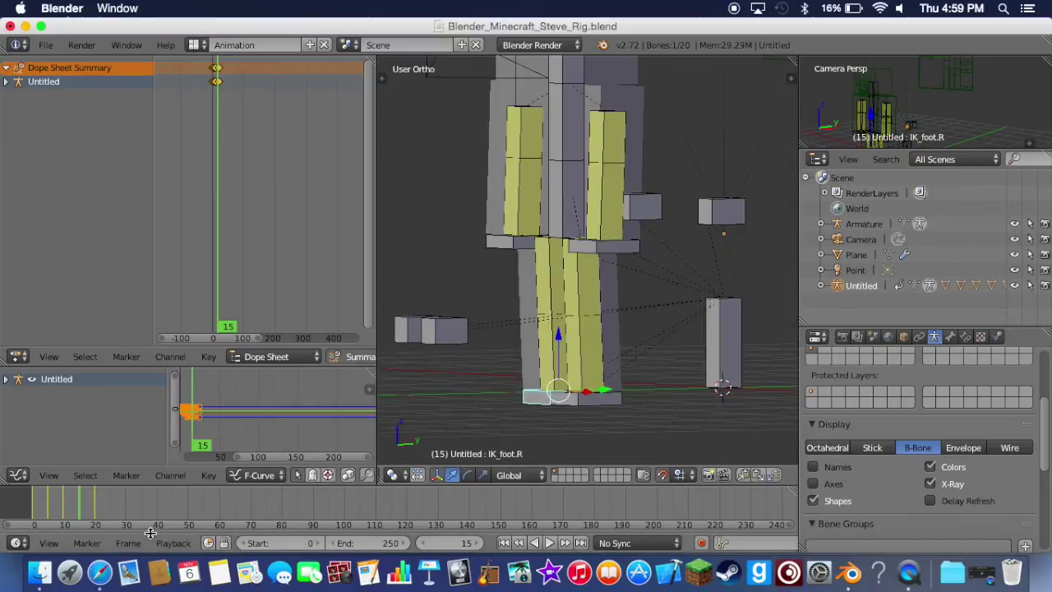
{"action": "left_click", "coordinate": [95, 515]}
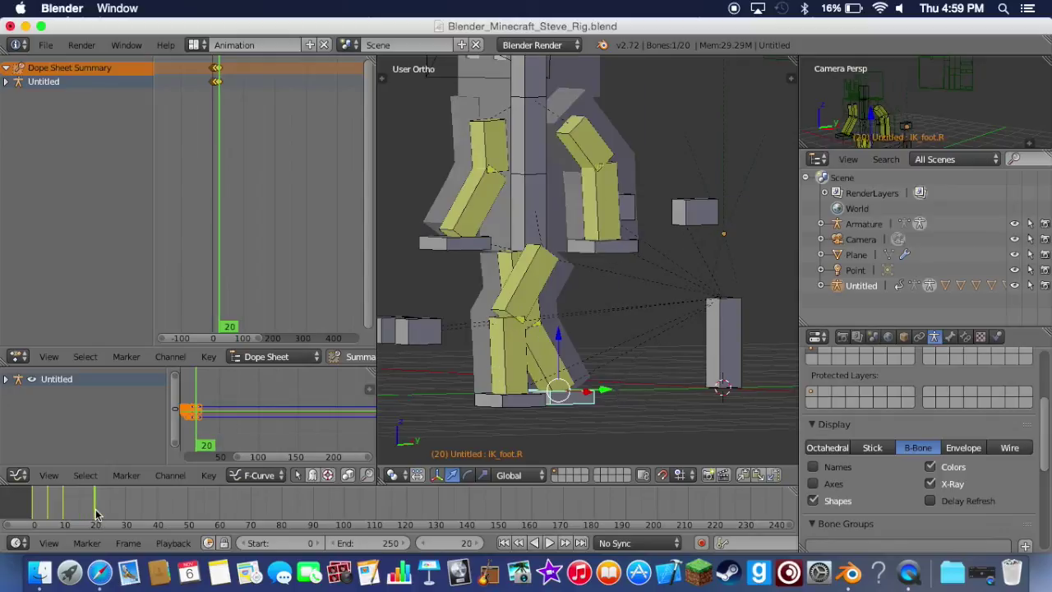
{"action": "left_click_drag", "start_coordinate": [96, 515], "coordinate": [80, 515]}
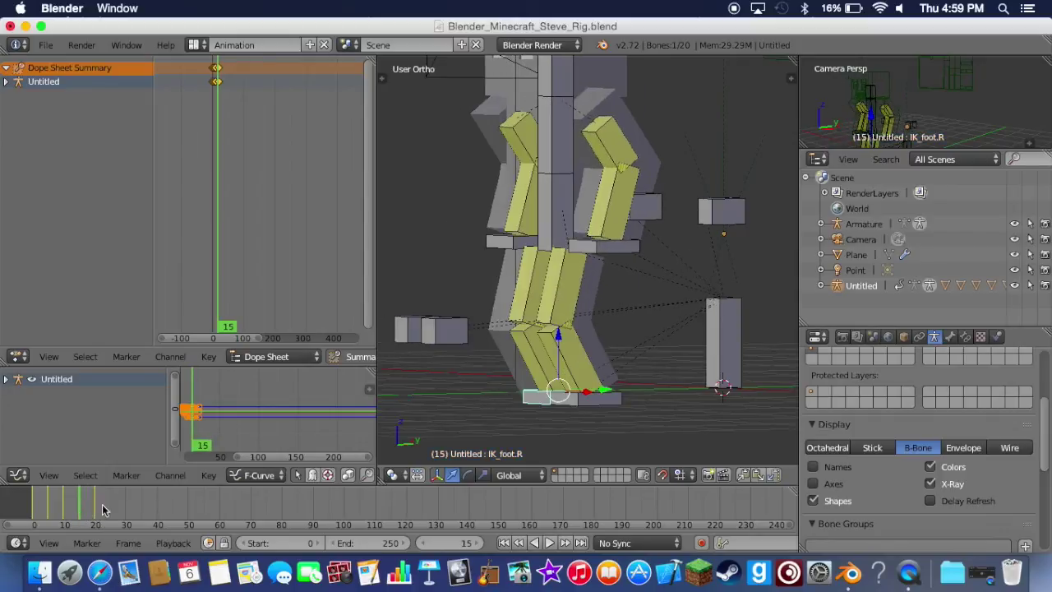
- Raise the lower_body bone again at frame 15 until the limbs are straight, and shift it slightly back along Y above the feet
{"action": "key", "text": "KP_3"}
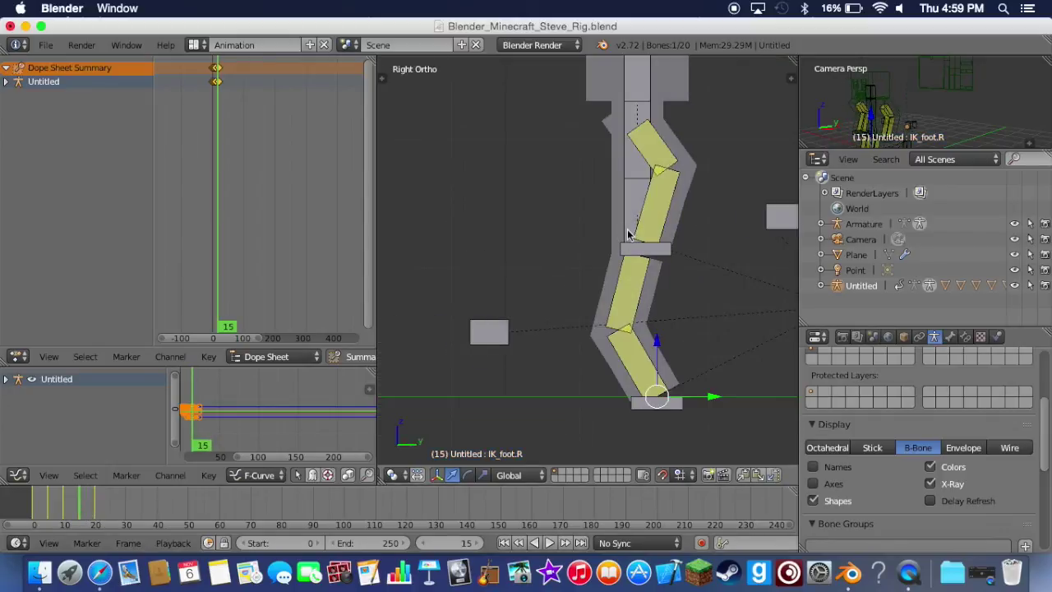
{"action": "right_click", "coordinate": [635, 222]}
{"action": "key", "text": "alt+g"}
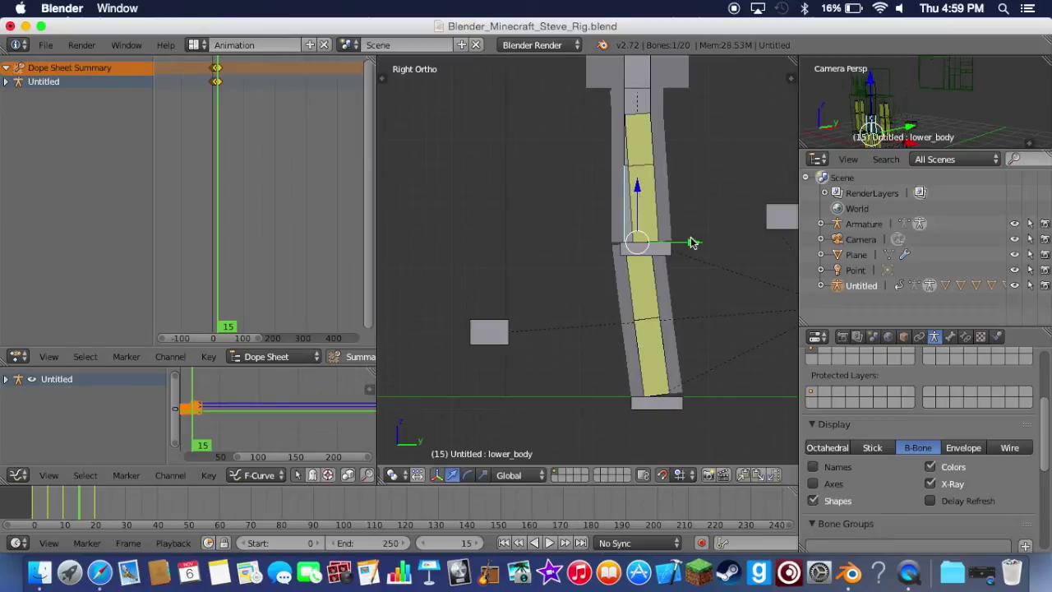
{"action": "left_click_drag", "start_coordinate": [697, 249], "coordinate": [713, 247]}
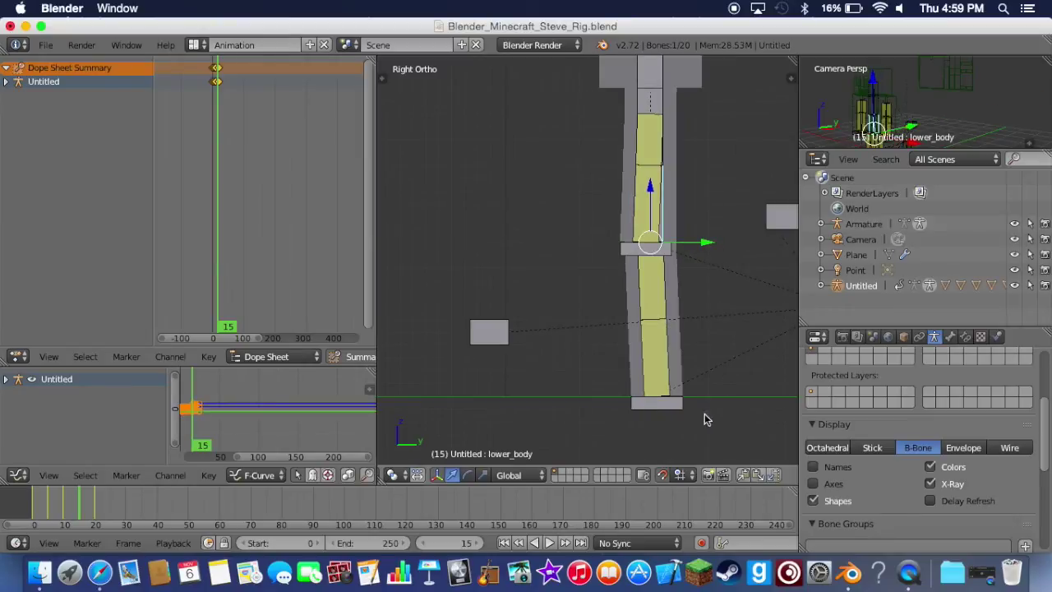
- At frame 15, raise IK_foot.L by 0.1 along Z so the left knee bends, and insert a Whole Character keyframe
{"action": "right_click", "coordinate": [651, 404]}
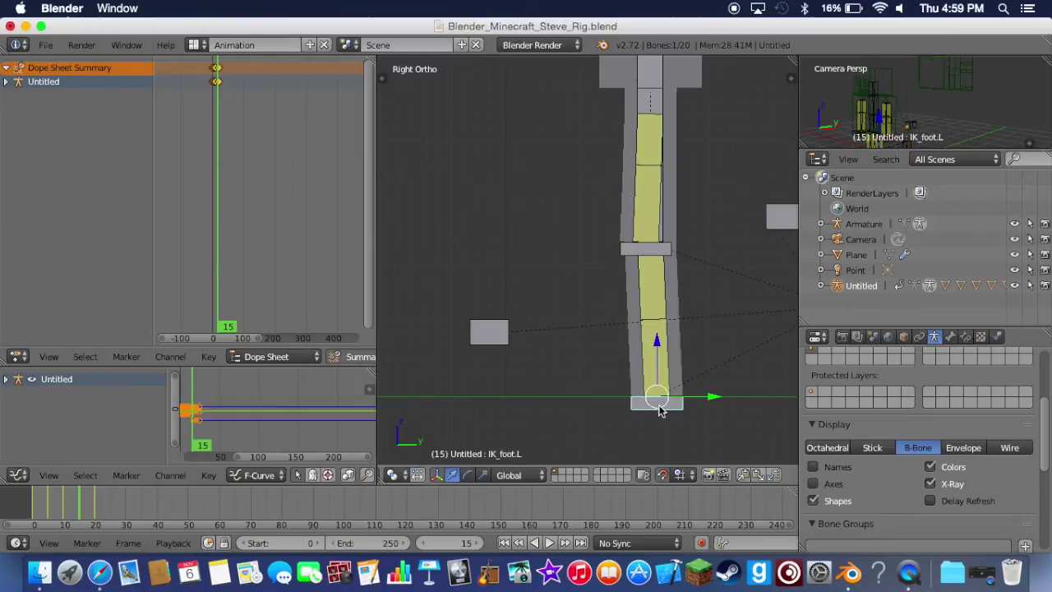
{"action": "middle_click_drag", "start_coordinate": [650, 373], "coordinate": [657, 366]}
{"action": "scroll", "coordinate": [658, 371], "scroll_direction": "left", "scroll_amount": 2}
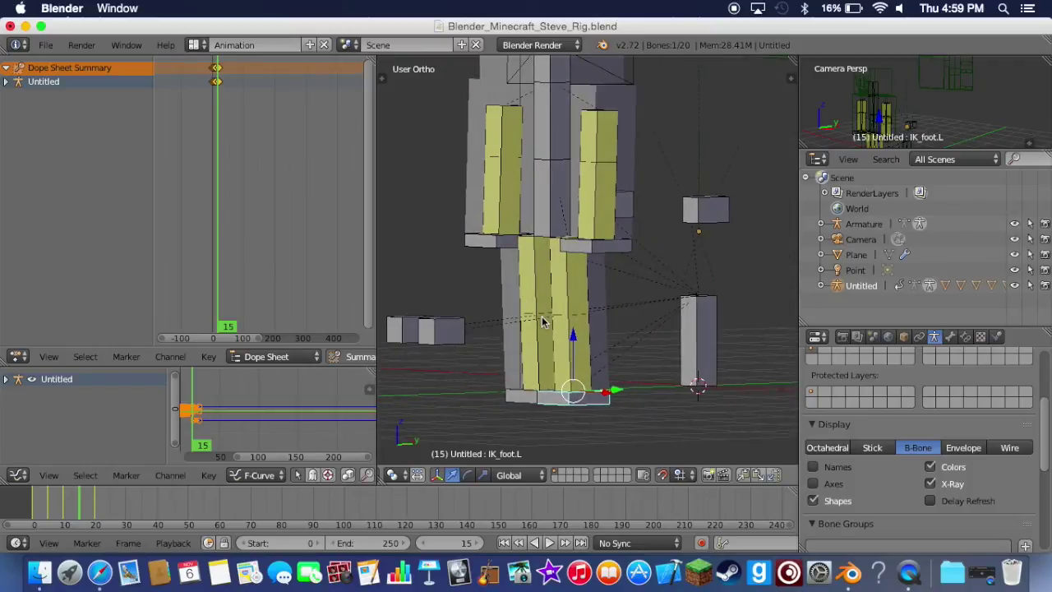
{"action": "key", "text": "KP_3"}
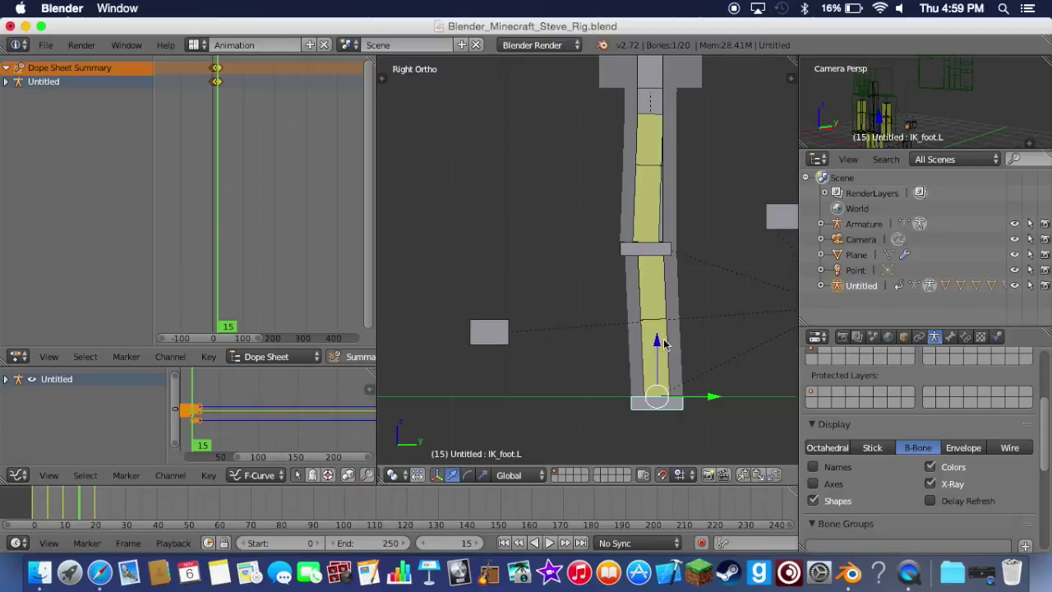
{"action": "key", "text": "g"}
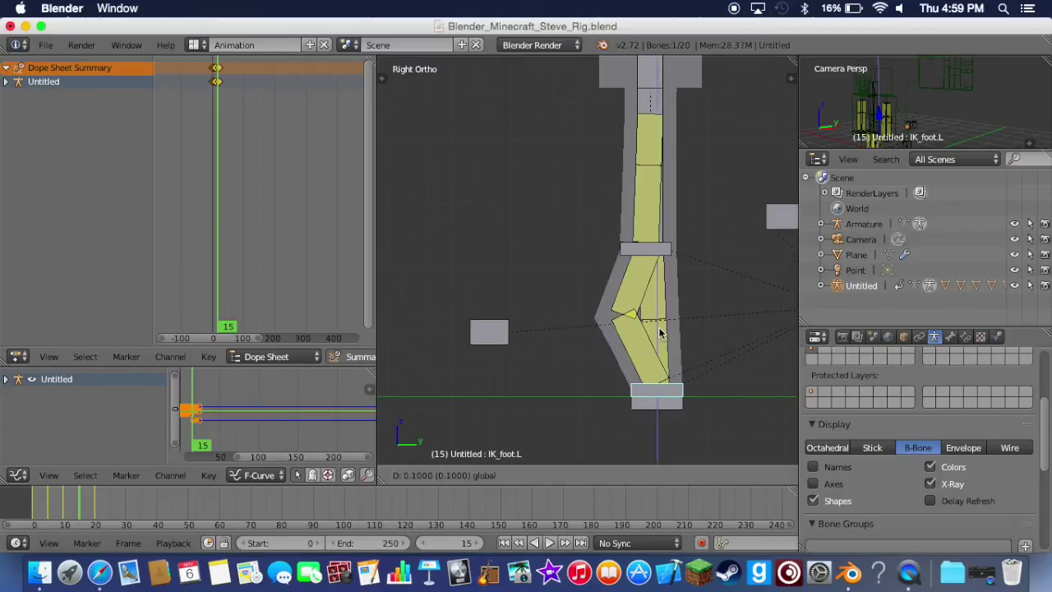
{"action": "left_click", "coordinate": [659, 362]}
{"action": "key", "text": "i"}
{"action": "left_click", "coordinate": [650, 331]}
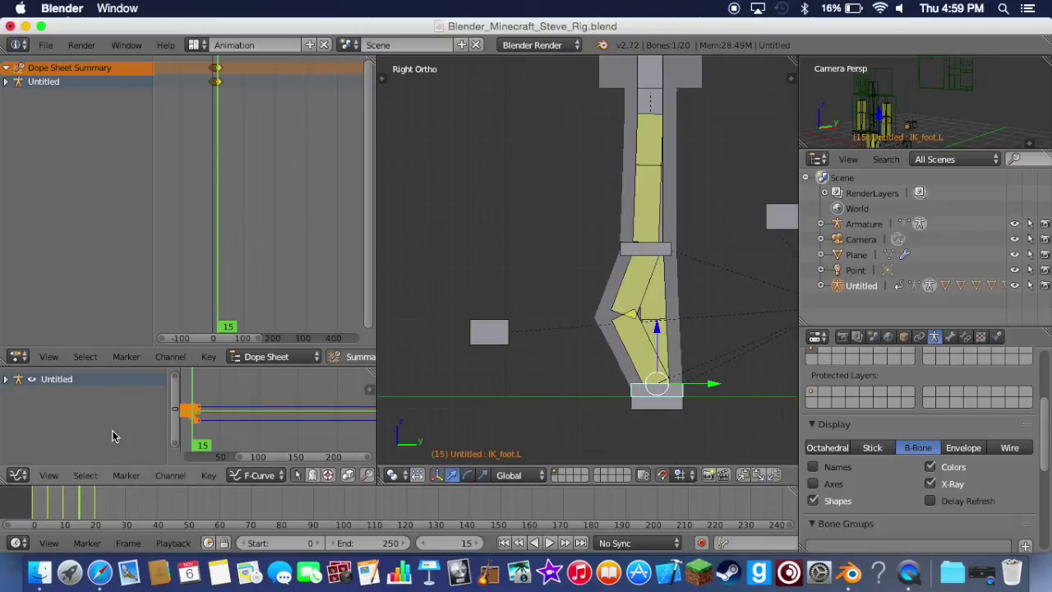
- Play the walk animation from frame 0 in the side view with the whole character in sight to check the motion
{"action": "left_click_drag", "start_coordinate": [77, 503], "coordinate": [33, 503]}
{"action": "left_click", "coordinate": [550, 542]}
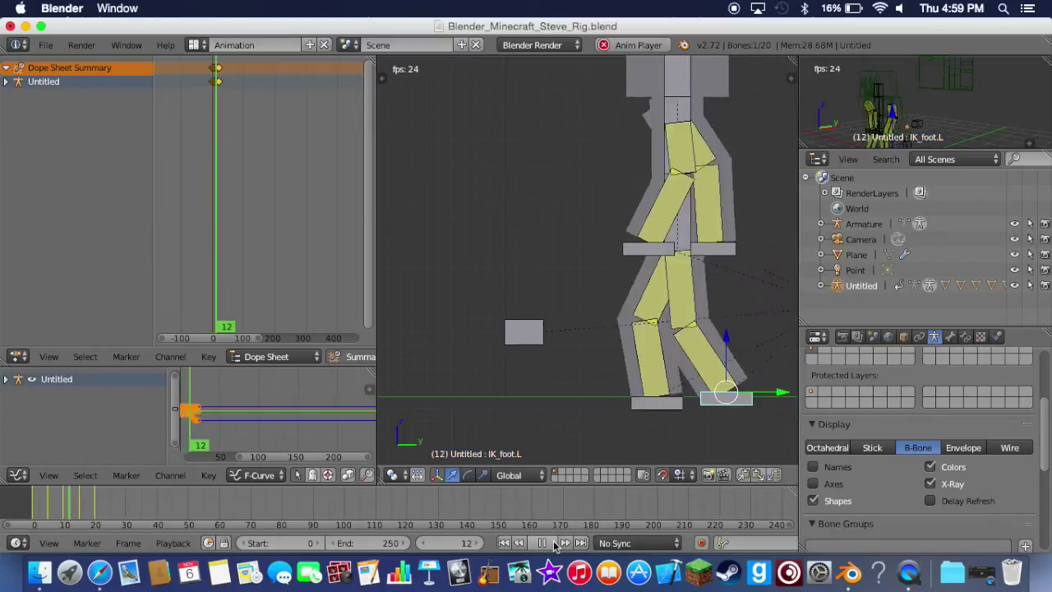
{"action": "left_click", "coordinate": [549, 542]}
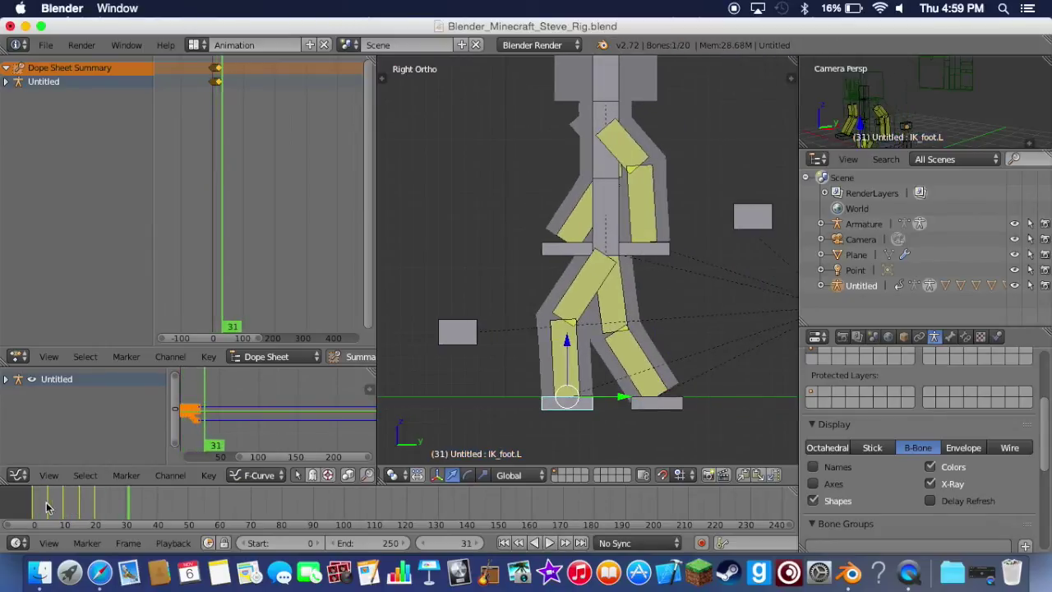
{"action": "left_click_drag", "start_coordinate": [47, 507], "coordinate": [33, 510]}
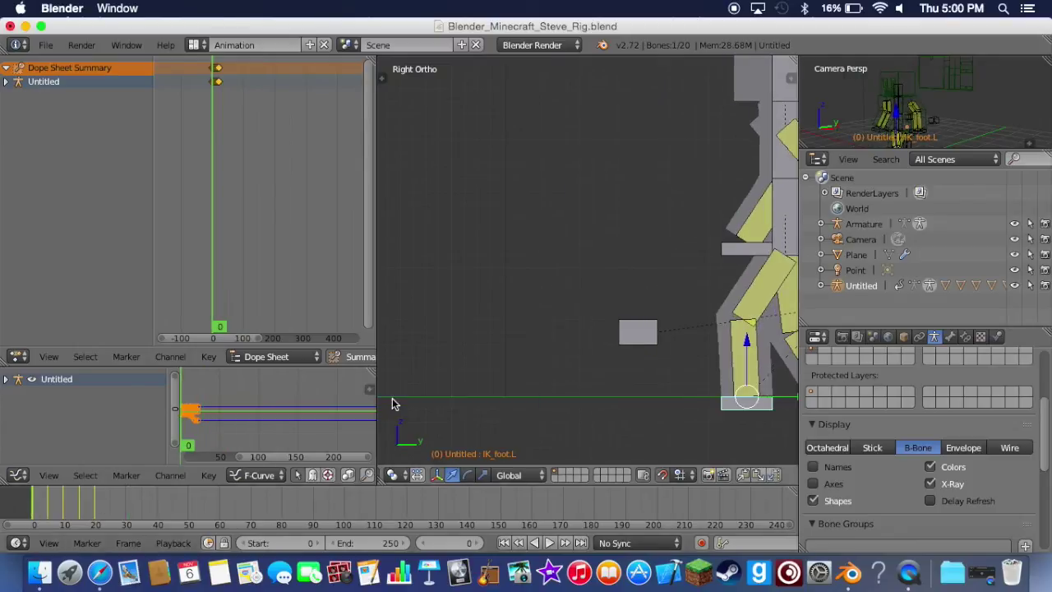
{"action": "scroll", "coordinate": [393, 399], "scroll_direction": "right", "scroll_amount": 4, "text": "shift"}
{"action": "scroll", "coordinate": [393, 399], "scroll_direction": "up", "scroll_amount": 2, "text": "shift"}
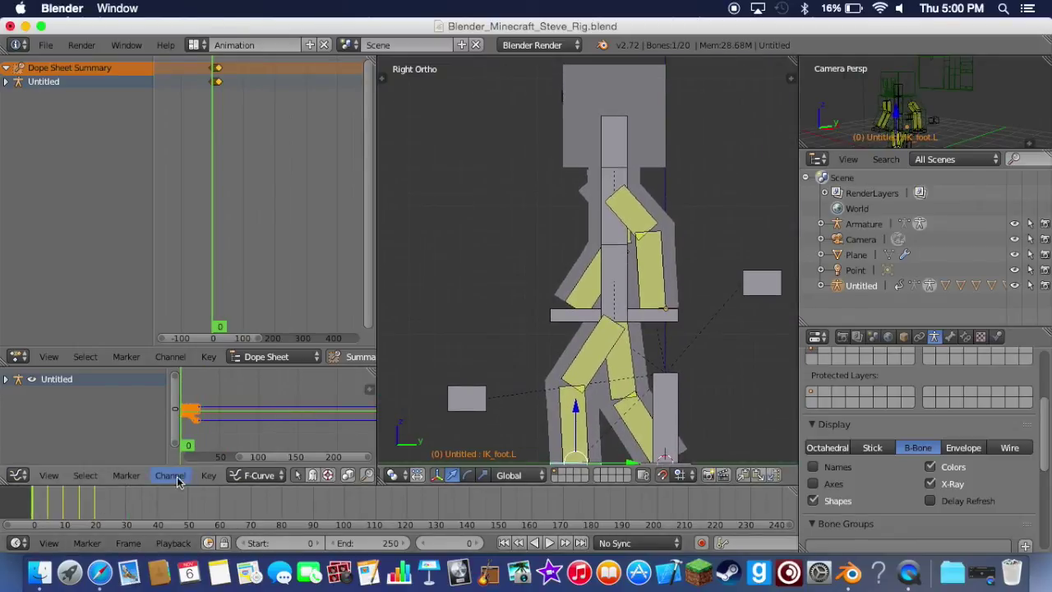
{"action": "left_click", "coordinate": [550, 543]}
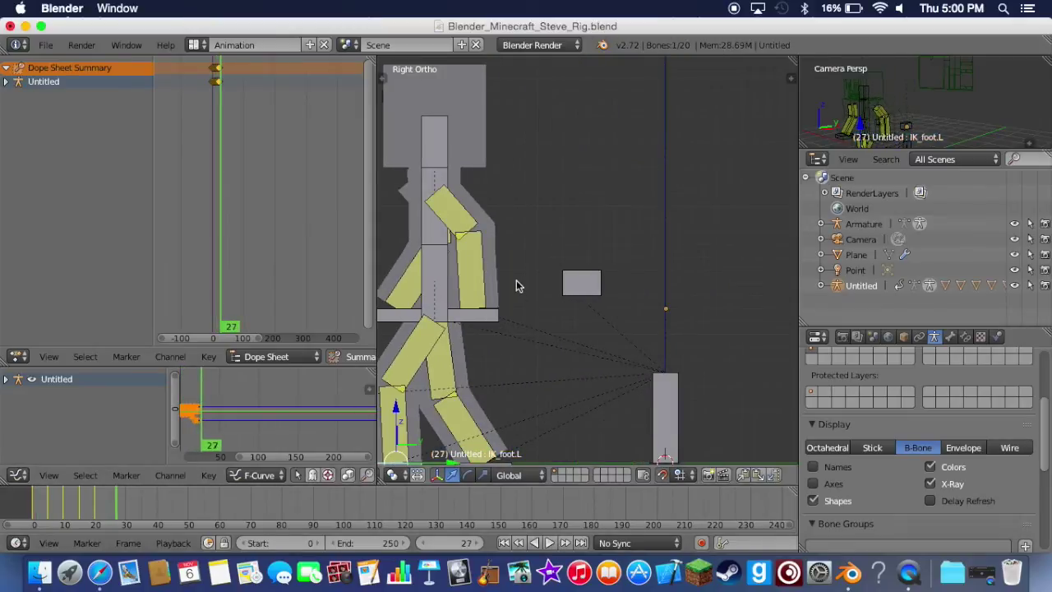
{"action": "scroll", "coordinate": [517, 286], "scroll_direction": "left", "scroll_amount": 3, "text": "shift"}
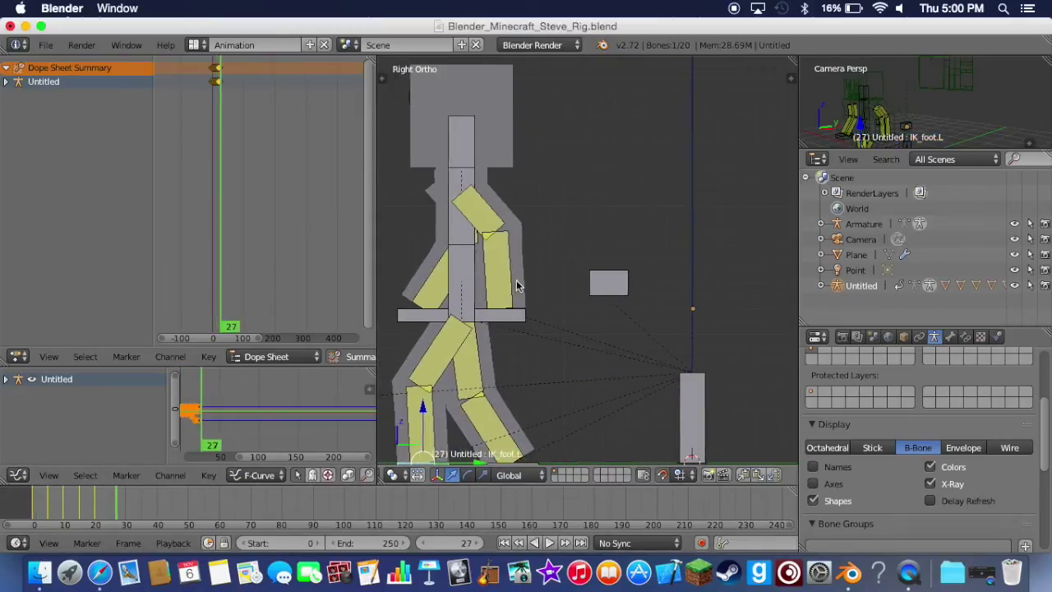
- At frame 0, rotate uper_body by -5 degrees and tilt head_bone slightly forward, and insert a Whole Character keyframe
{"action": "left_click", "coordinate": [31, 506]}
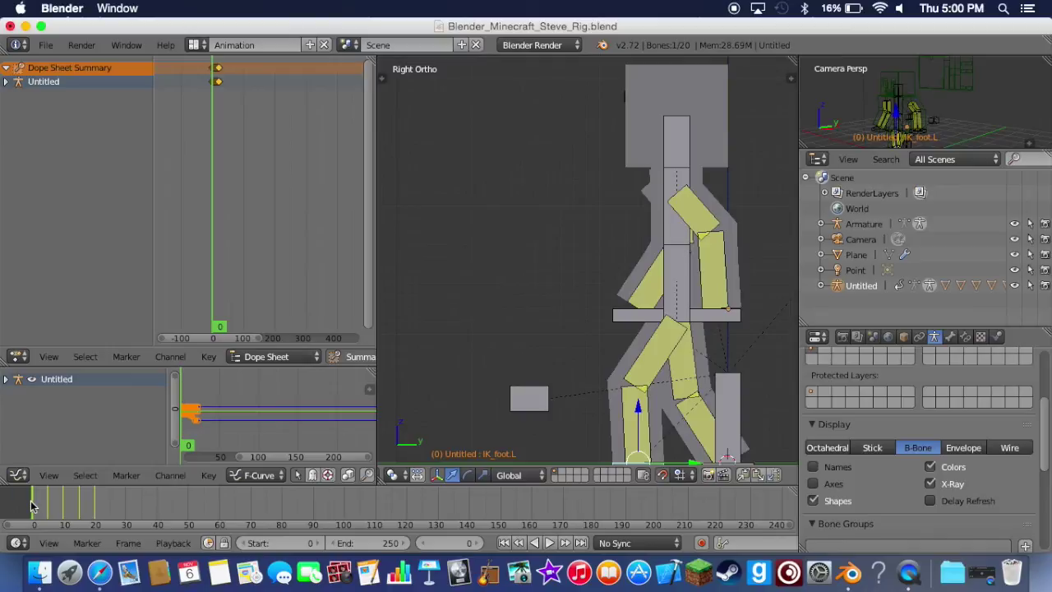
{"action": "right_click", "coordinate": [683, 233]}
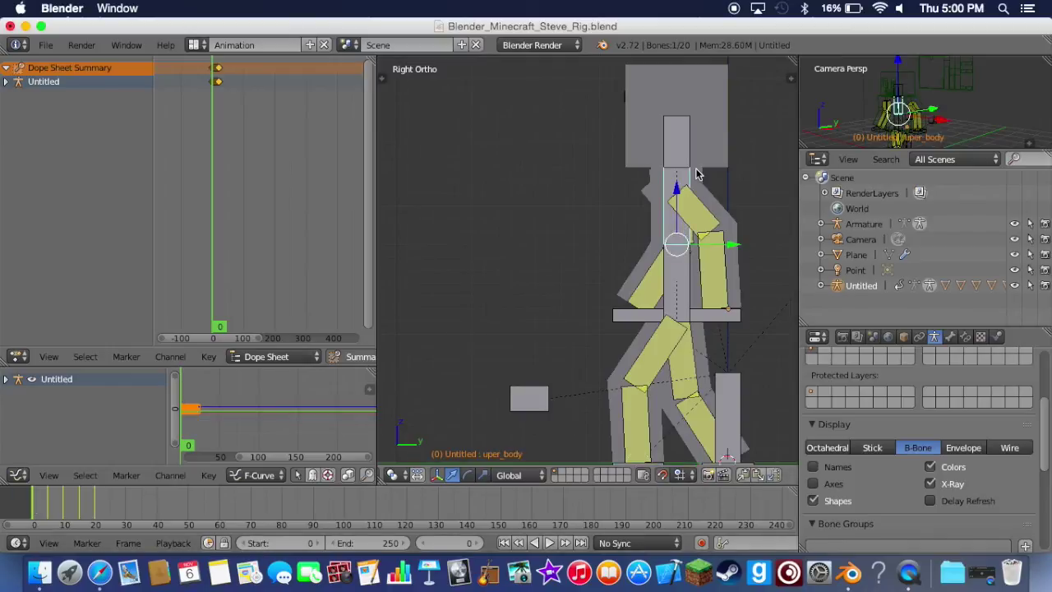
{"action": "key", "text": "r"}
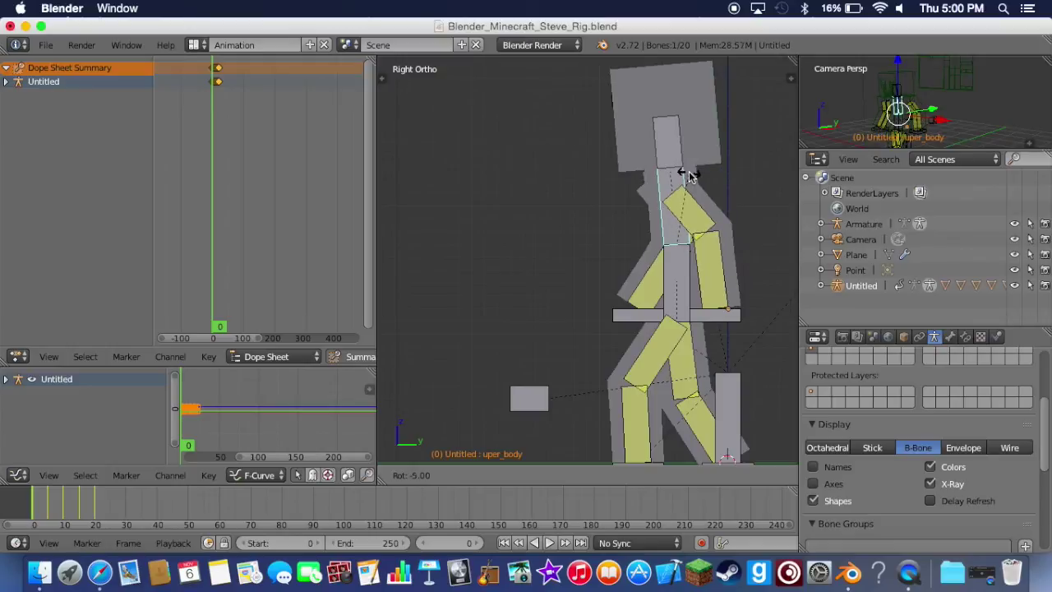
{"action": "left_click", "coordinate": [689, 175]}
{"action": "right_click", "coordinate": [670, 119]}
{"action": "key", "text": "r"}
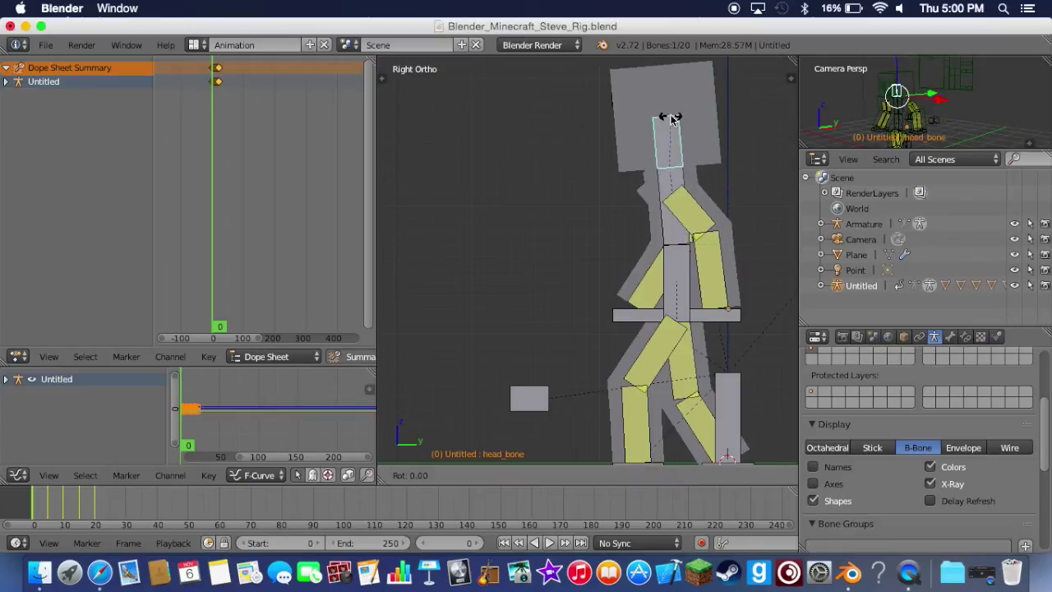
{"action": "left_click", "coordinate": [667, 122]}
{"action": "key", "text": "i"}
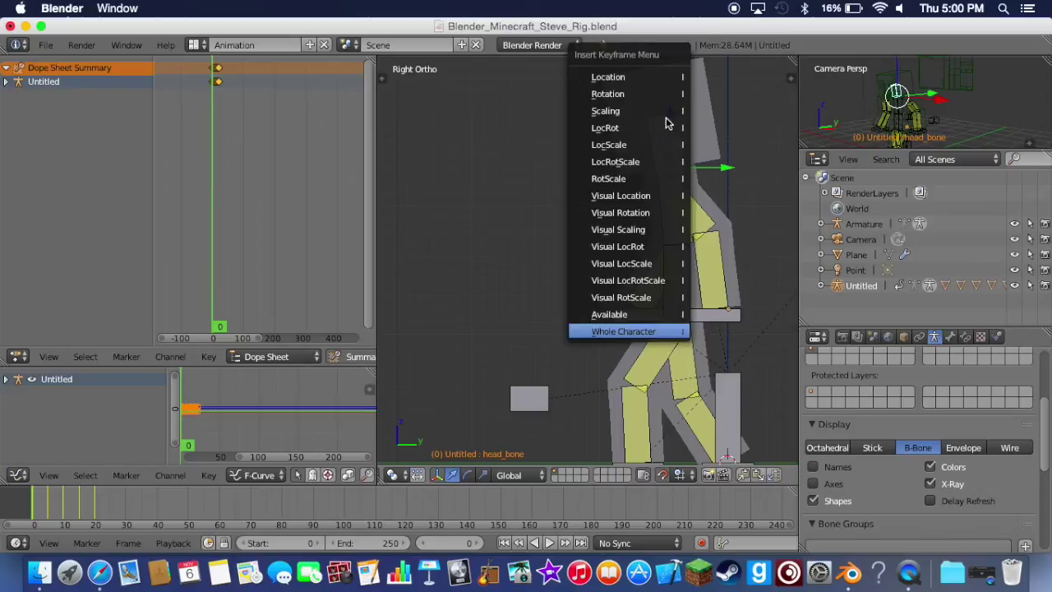
{"action": "left_click", "coordinate": [628, 331]}
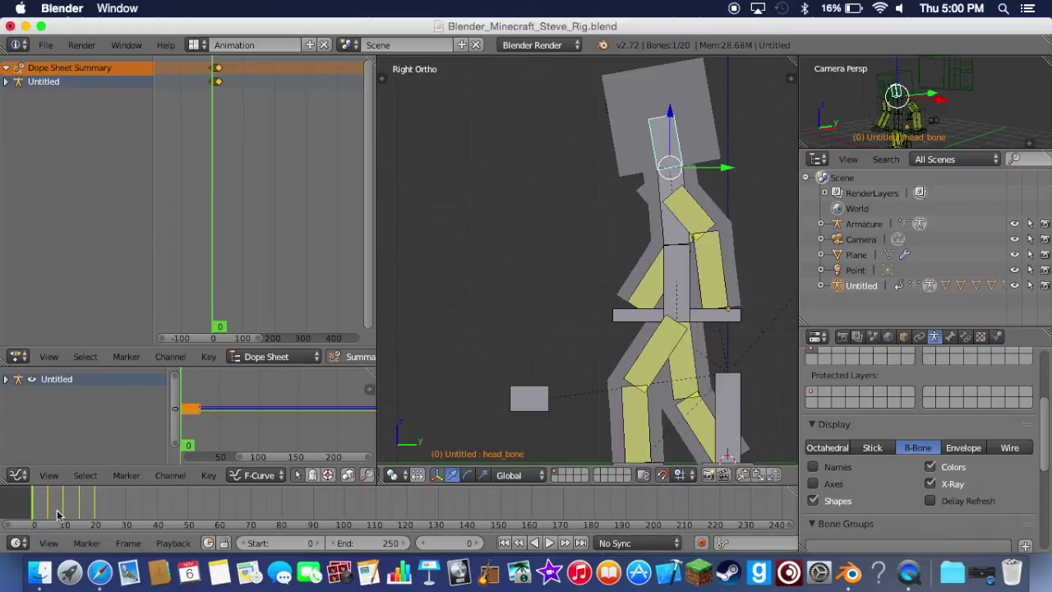
- Duplicate the frame 0 keyframes of uper_body and head_bone to frames 10 and 20 in the Dope Sheet
{"action": "left_click_drag", "start_coordinate": [29, 512], "coordinate": [64, 516]}
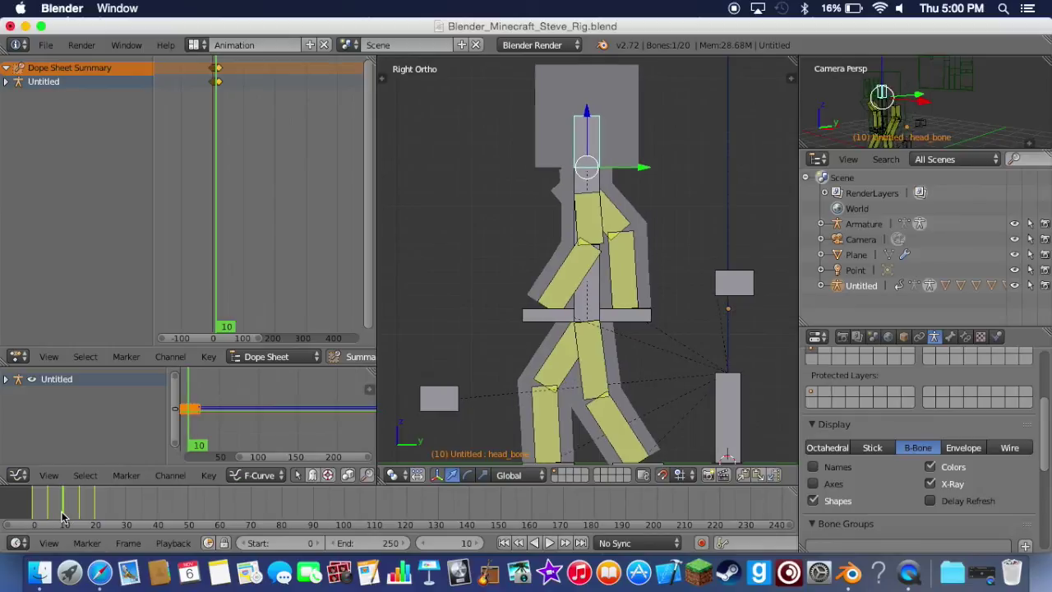
{"action": "left_click", "coordinate": [6, 82]}
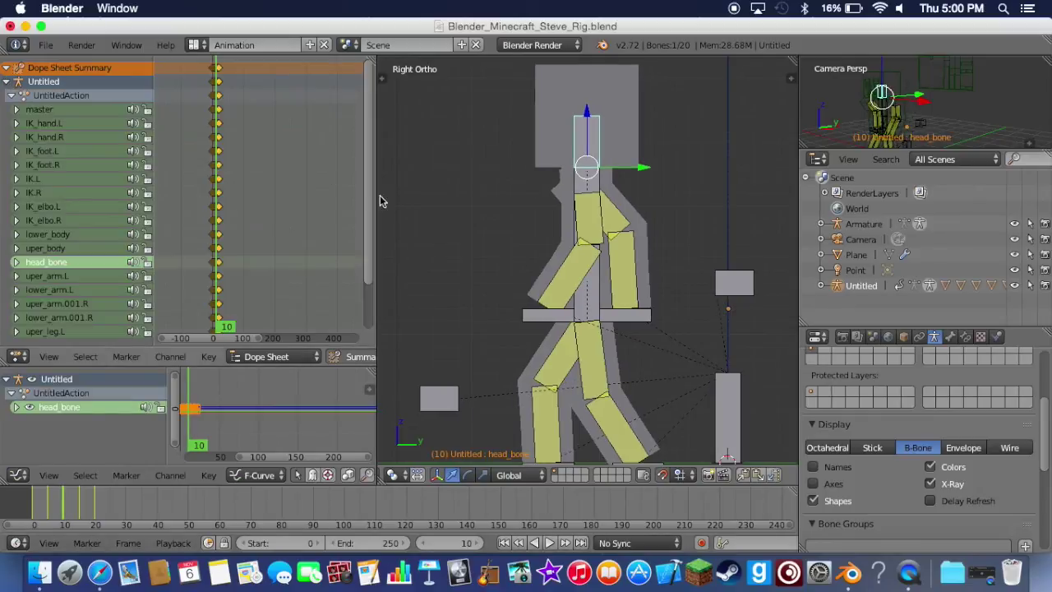
{"action": "scroll", "coordinate": [245, 203], "scroll_direction": "up", "scroll_amount": 3}
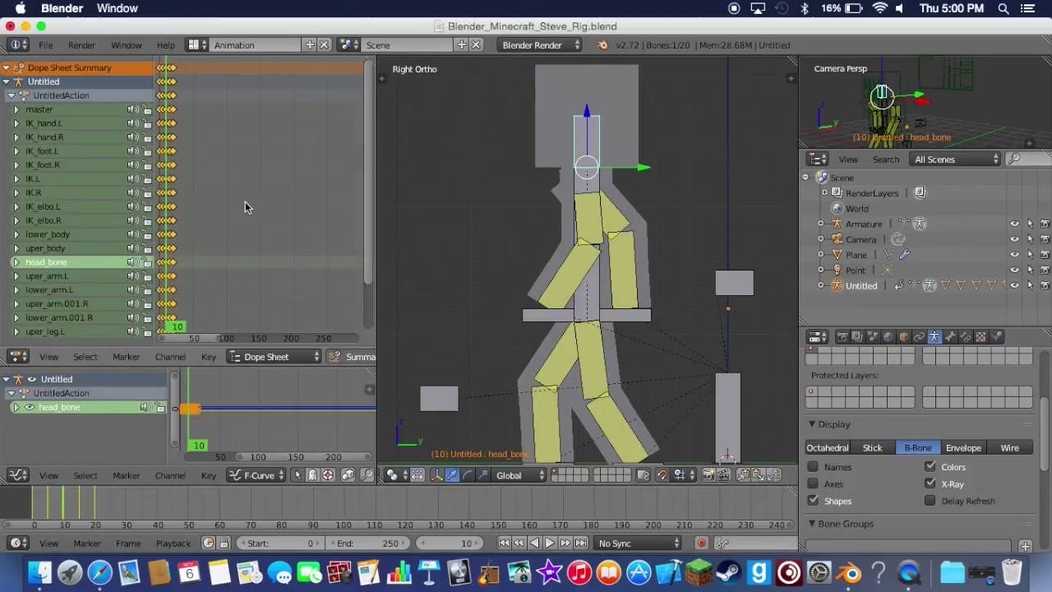
{"action": "scroll", "coordinate": [245, 206], "scroll_direction": "up", "scroll_amount": 5}
{"action": "scroll", "coordinate": [245, 202], "scroll_direction": "up", "scroll_amount": 3}
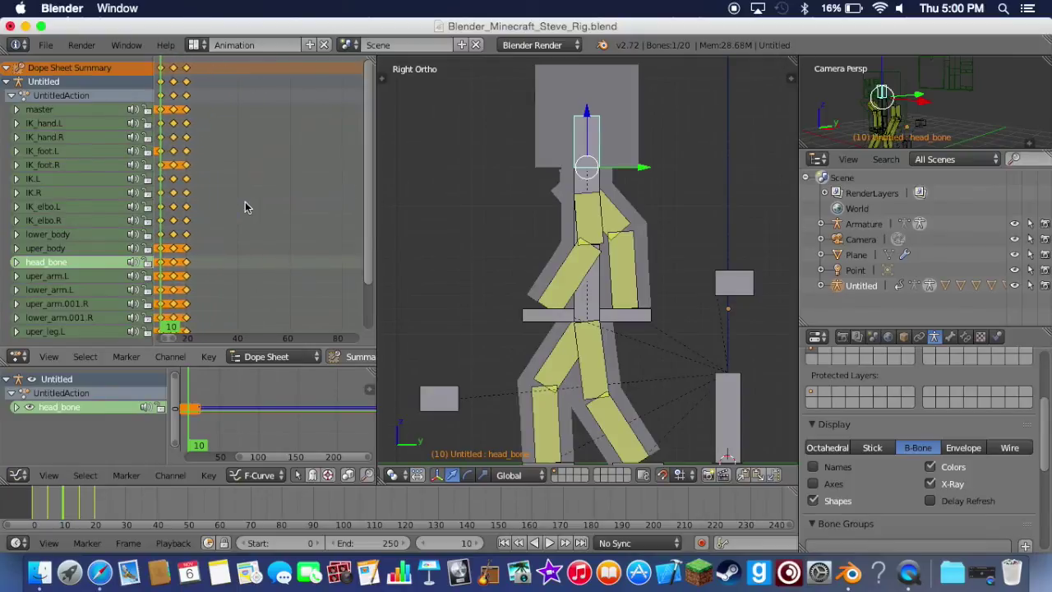
{"action": "scroll", "coordinate": [244, 205], "scroll_direction": "left", "scroll_amount": 4}
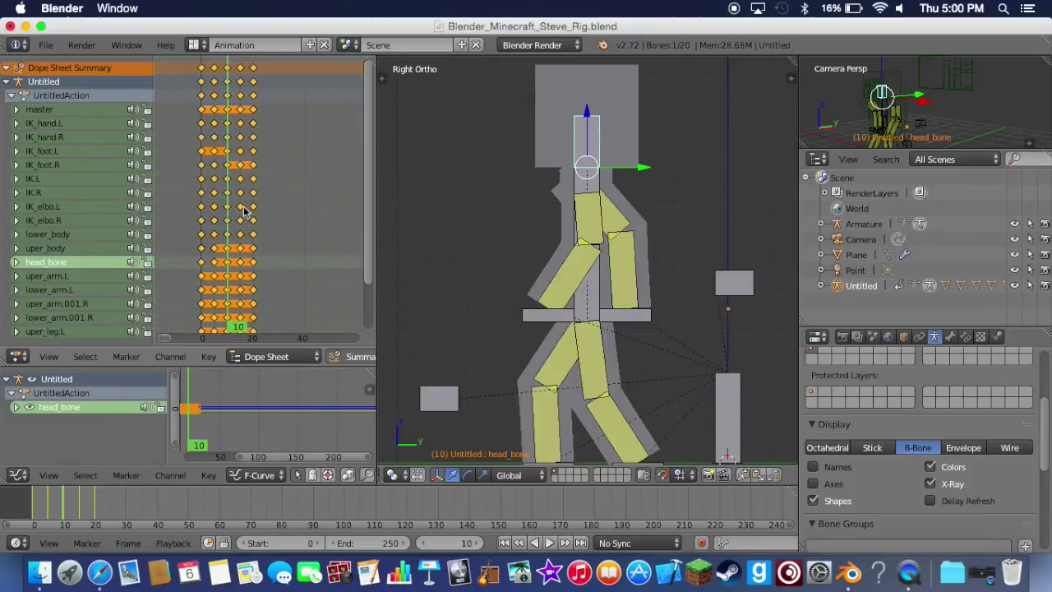
{"action": "right_click", "coordinate": [203, 265]}
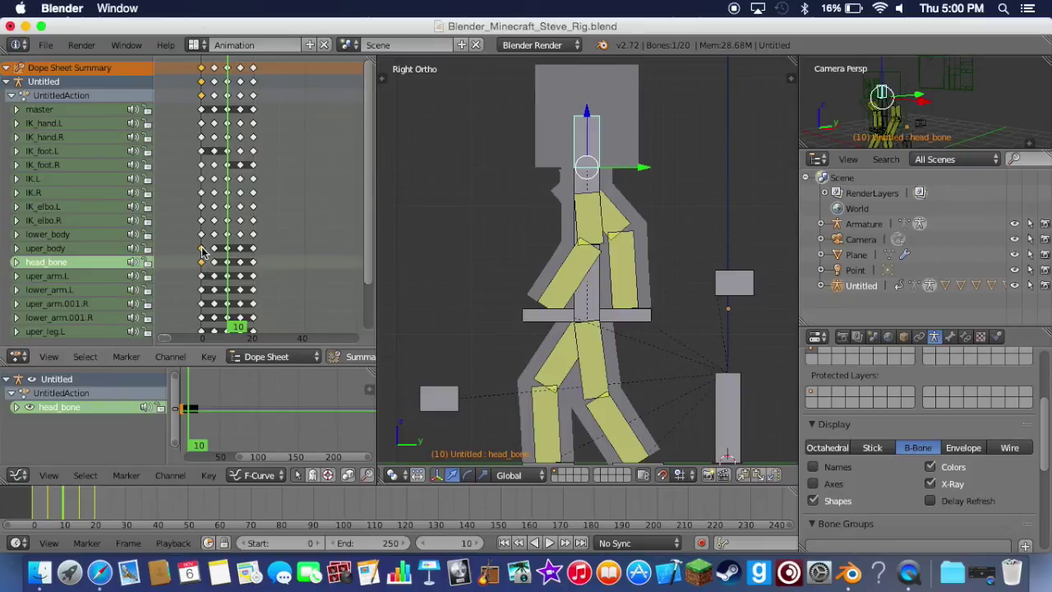
{"action": "key", "text": "shift+d"}
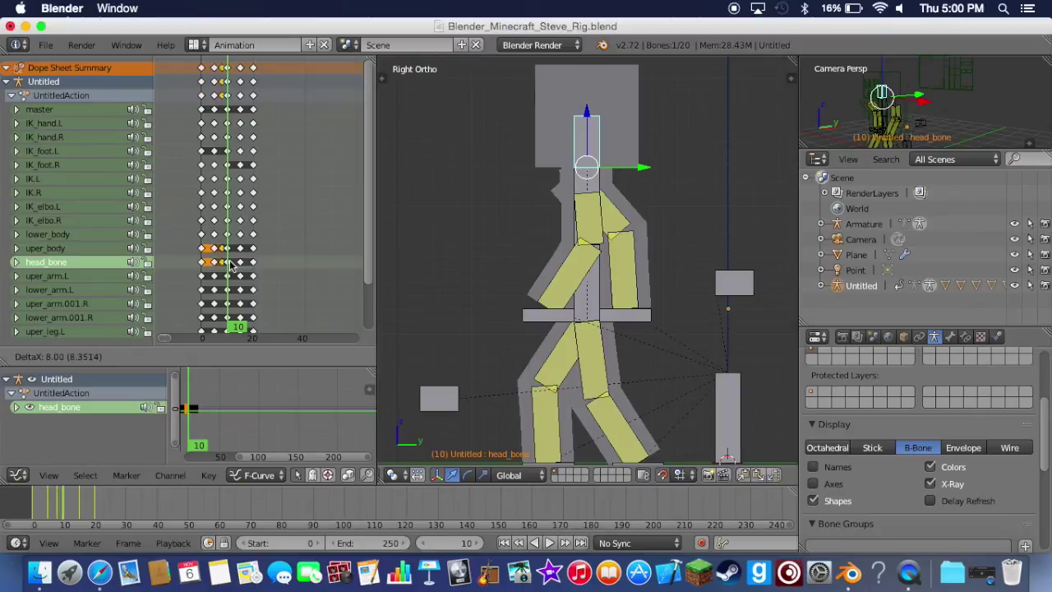
{"action": "left_click", "coordinate": [230, 265]}
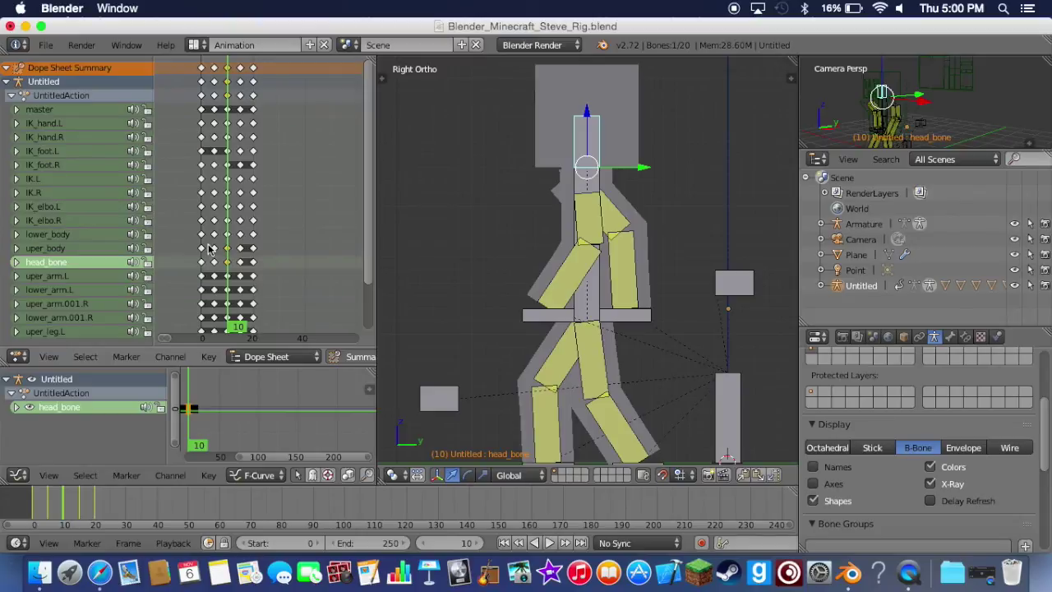
{"action": "key", "text": "shift+d"}
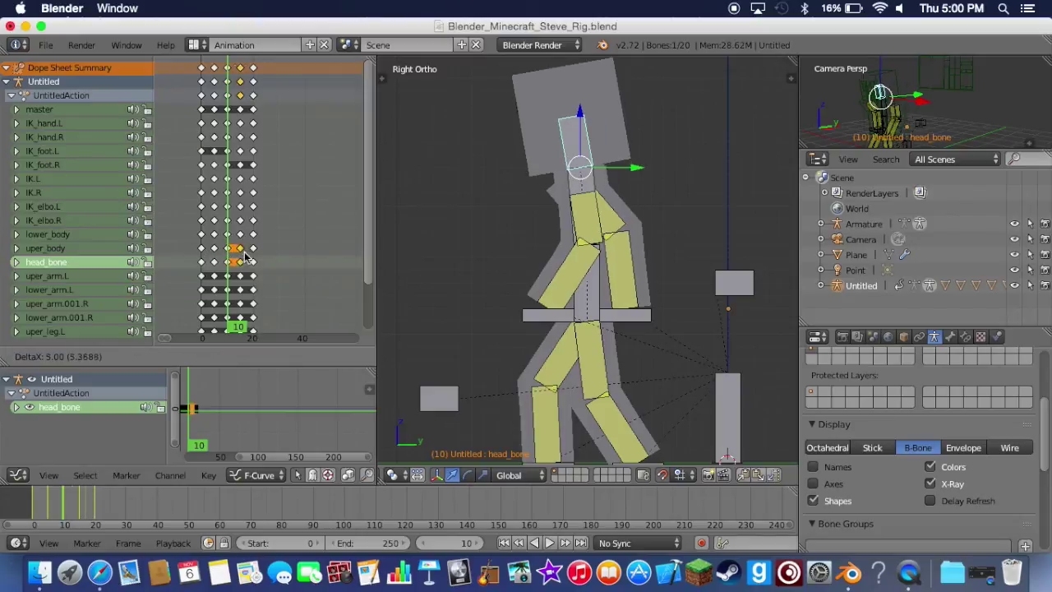
{"action": "left_click", "coordinate": [253, 252]}
- Play the walk animation from frame 0 in the side view and through the camera to check the body and head lean
{"action": "left_click_drag", "start_coordinate": [226, 256], "coordinate": [201, 255]}
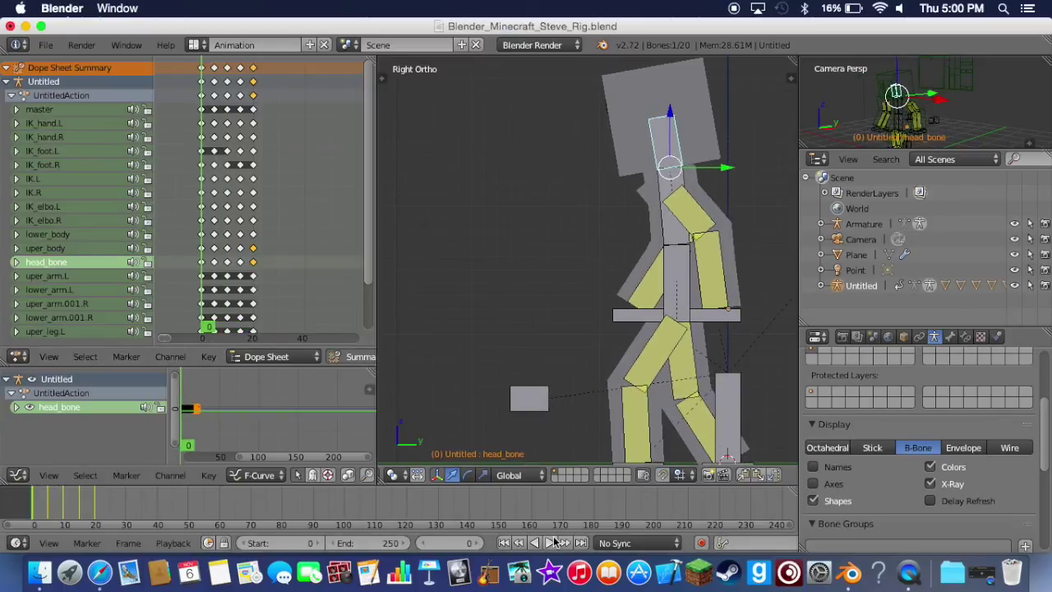
{"action": "left_click", "coordinate": [551, 542]}
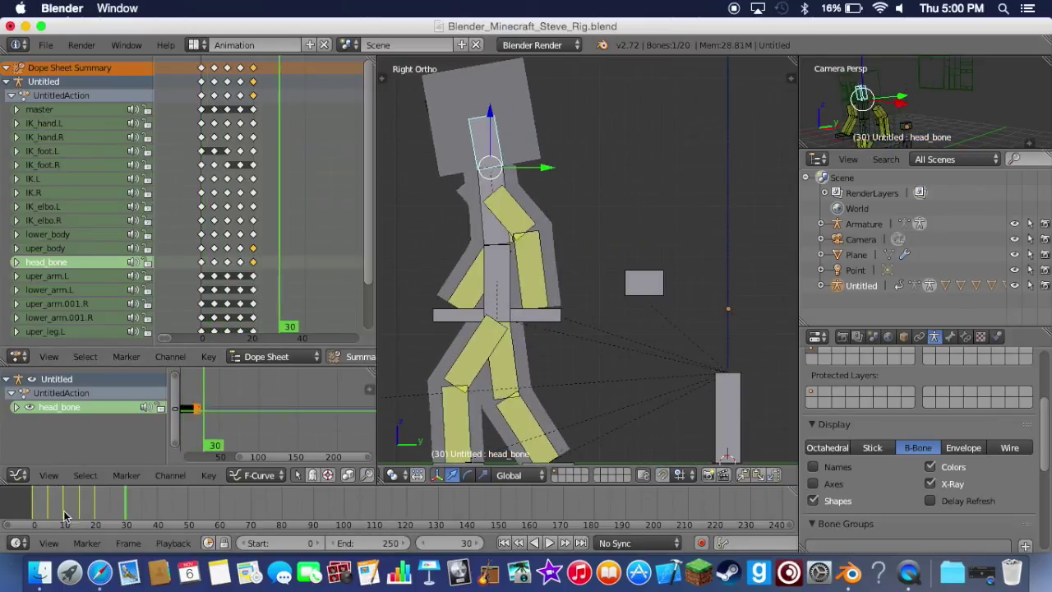
{"action": "scroll", "coordinate": [509, 319], "scroll_direction": "left", "scroll_amount": 5}
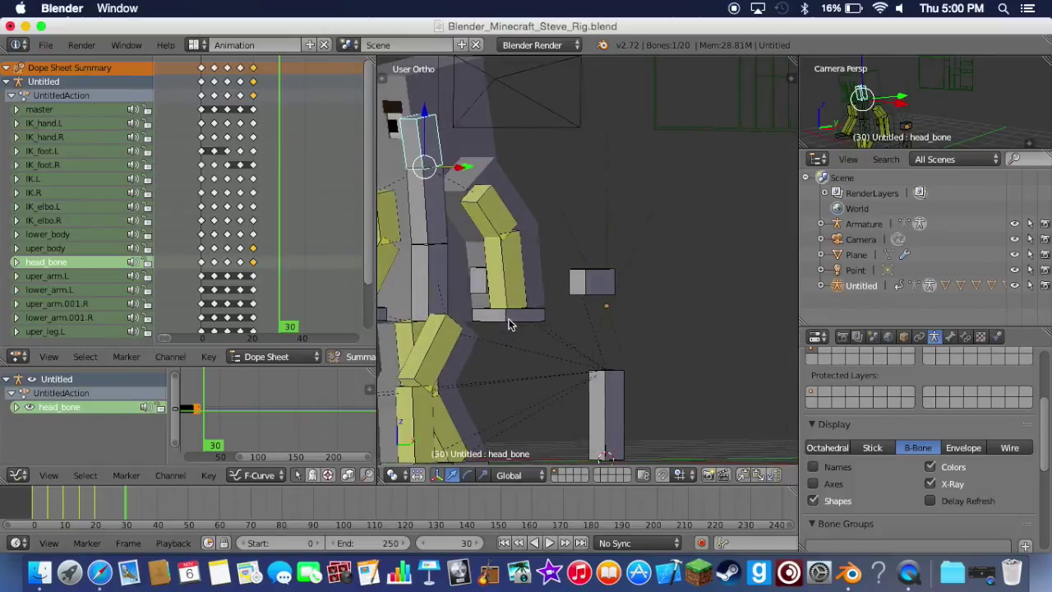
{"action": "key", "text": "KP_5"}
{"action": "key", "text": "KP_0"}
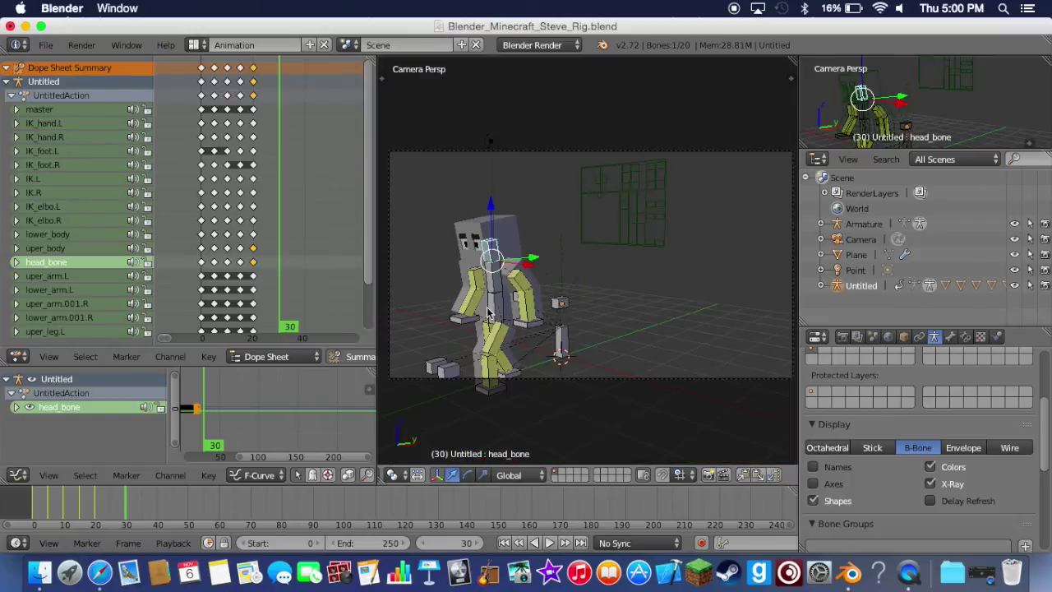
{"action": "left_click", "coordinate": [127, 499]}
{"action": "left_click_drag", "start_coordinate": [129, 497], "coordinate": [38, 497]}
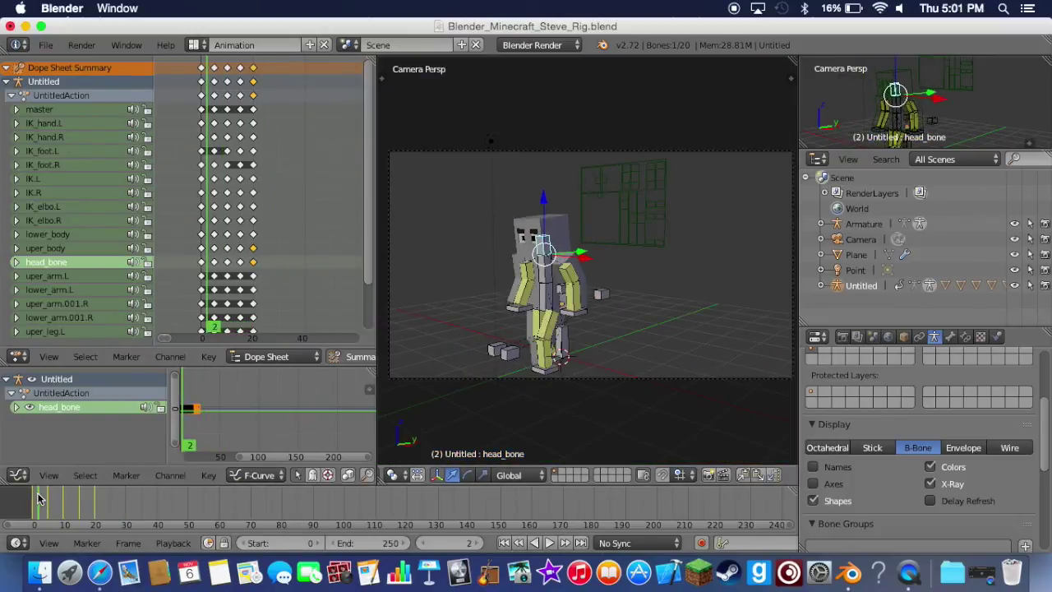
{"action": "left_click", "coordinate": [549, 545]}
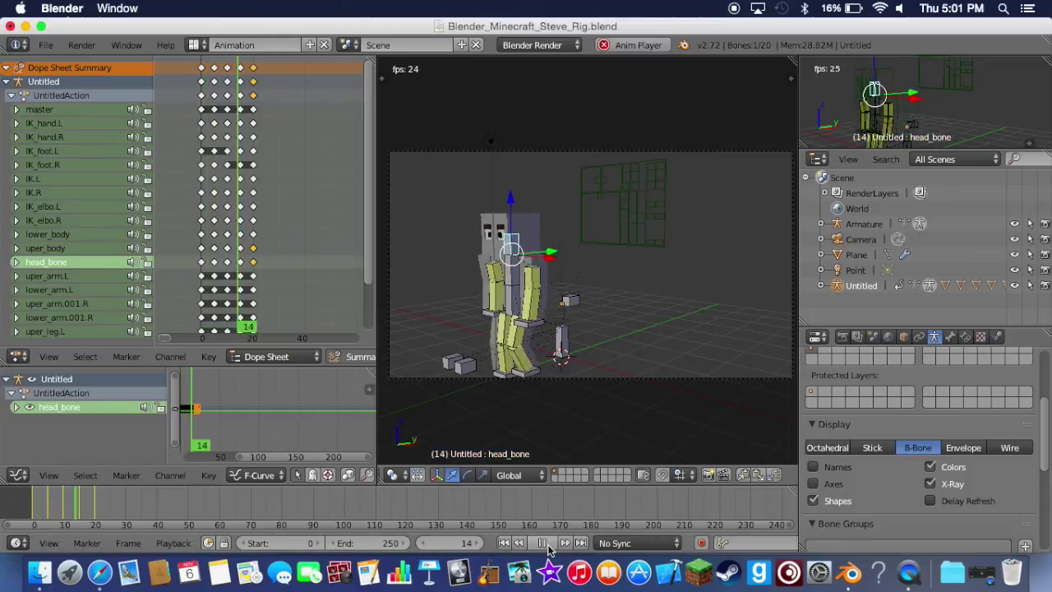
{"action": "left_click", "coordinate": [545, 544]}
{"action": "left_click_drag", "start_coordinate": [67, 509], "coordinate": [32, 510]}
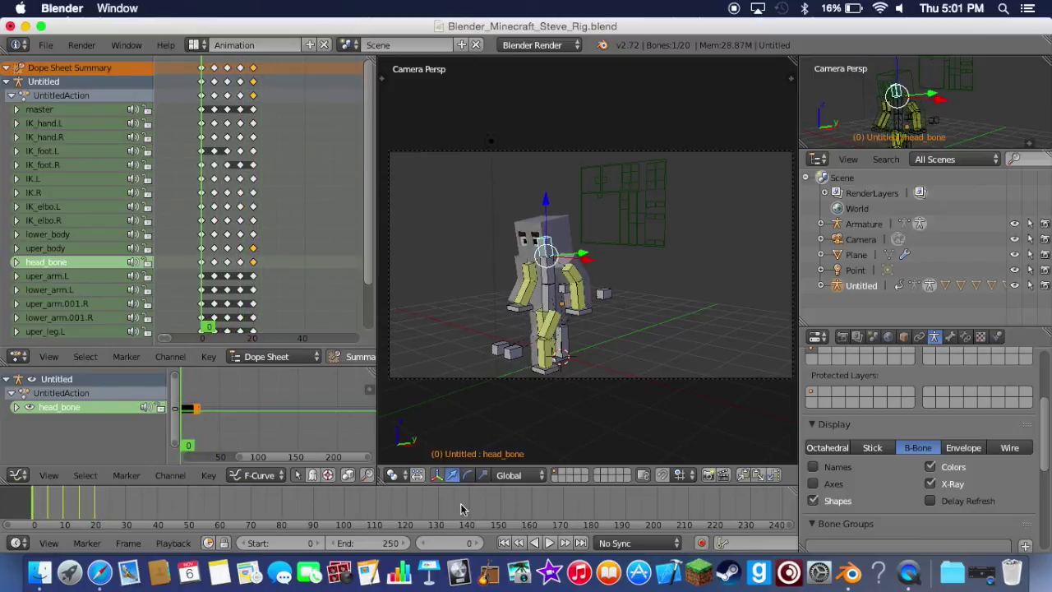
{"action": "left_click", "coordinate": [548, 543]}
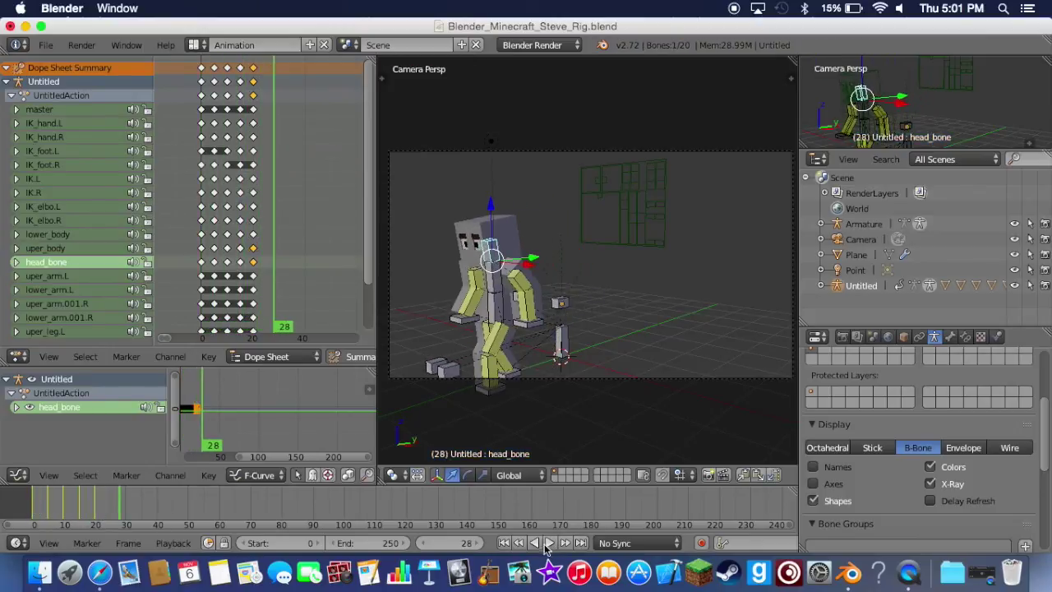
{"action": "scroll", "coordinate": [531, 327], "scroll_direction": "left", "scroll_amount": 5}
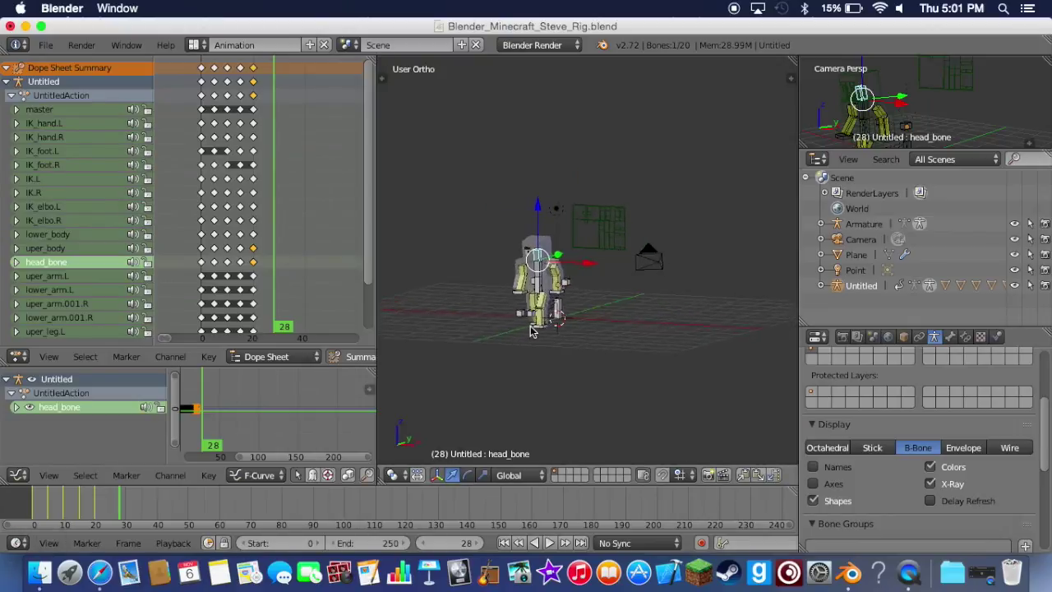
- Examine the Steve character's pose at frame 28 up close from the front, sides and back, and through the camera
{"action": "scroll", "coordinate": [531, 331], "scroll_direction": "left", "scroll_amount": 5}
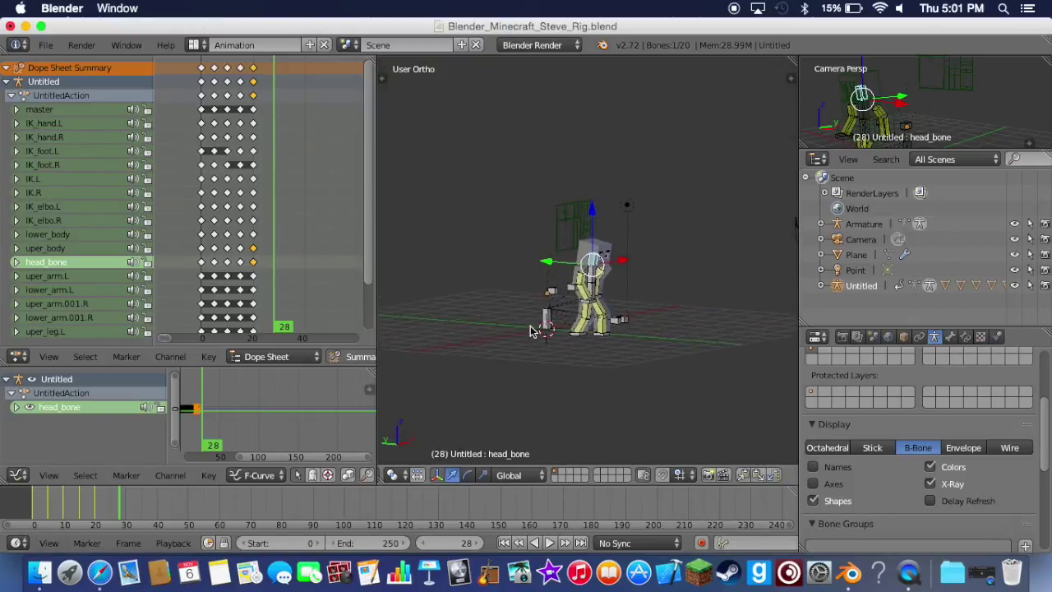
{"action": "scroll", "coordinate": [530, 331], "scroll_direction": "up", "scroll_amount": 8}
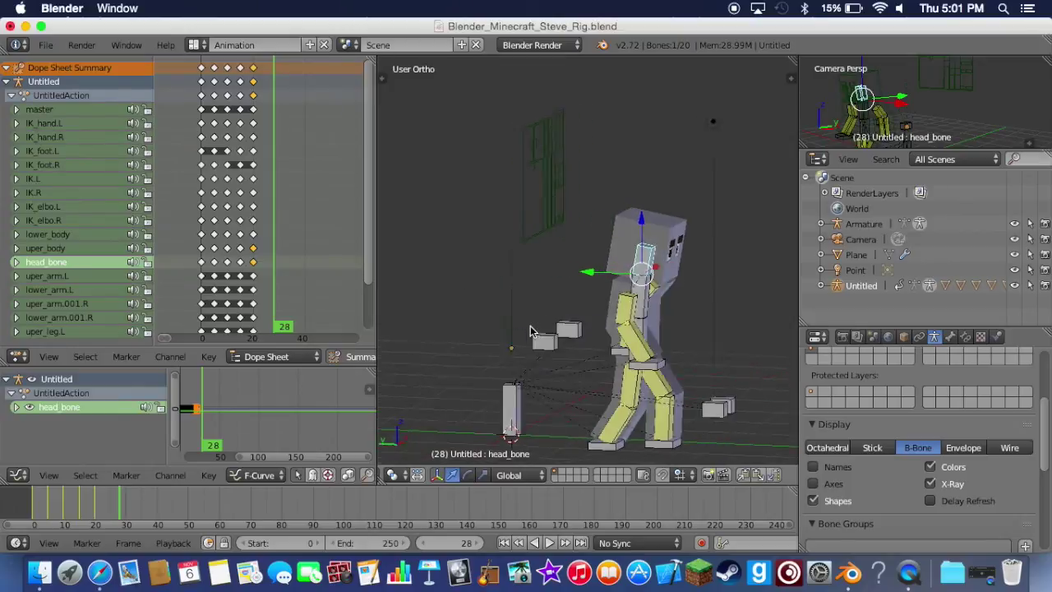
{"action": "scroll", "coordinate": [531, 331], "scroll_direction": "right", "scroll_amount": 5}
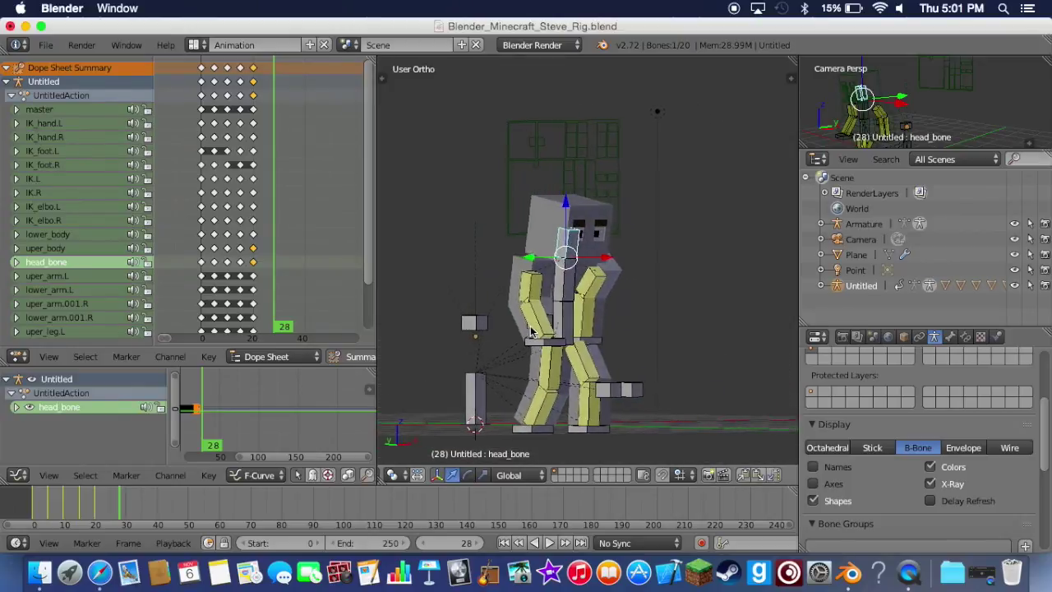
{"action": "scroll", "coordinate": [530, 331], "scroll_direction": "left", "scroll_amount": 10}
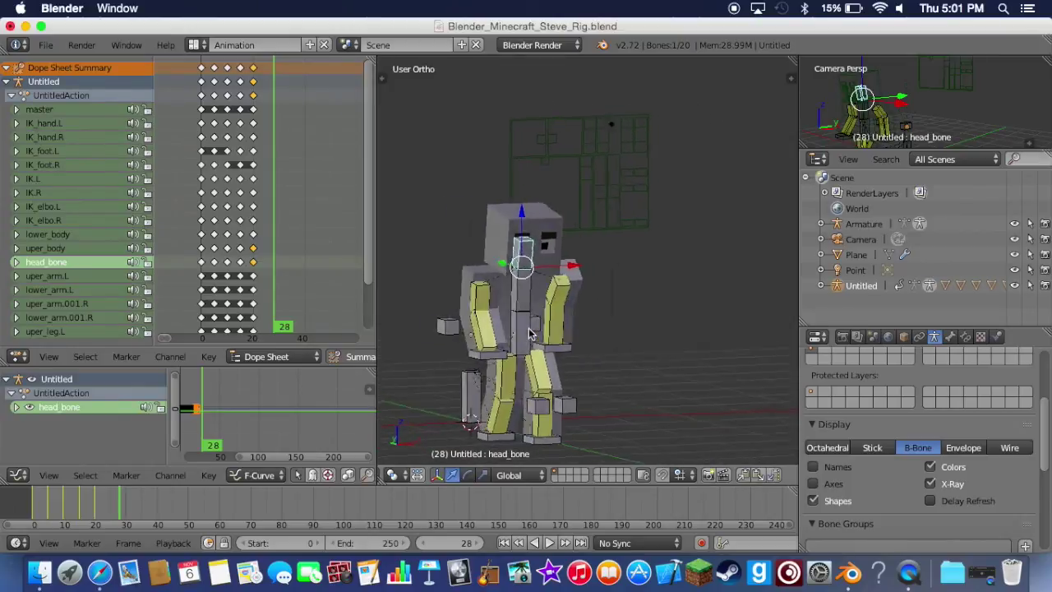
{"action": "scroll", "coordinate": [530, 332], "scroll_direction": "left", "scroll_amount": 10}
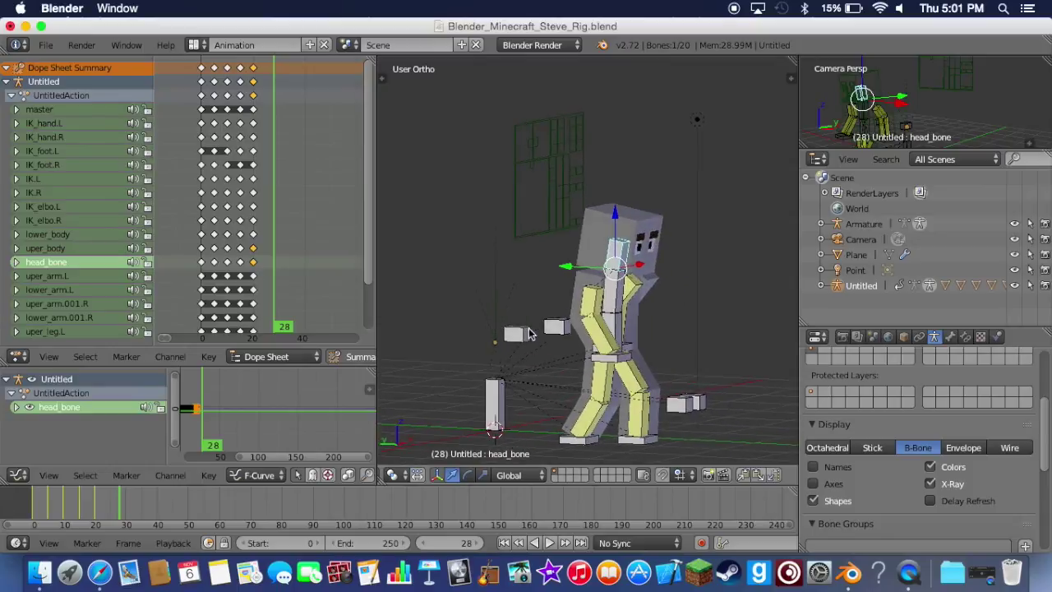
{"action": "scroll", "coordinate": [531, 333], "scroll_direction": "left", "scroll_amount": 10}
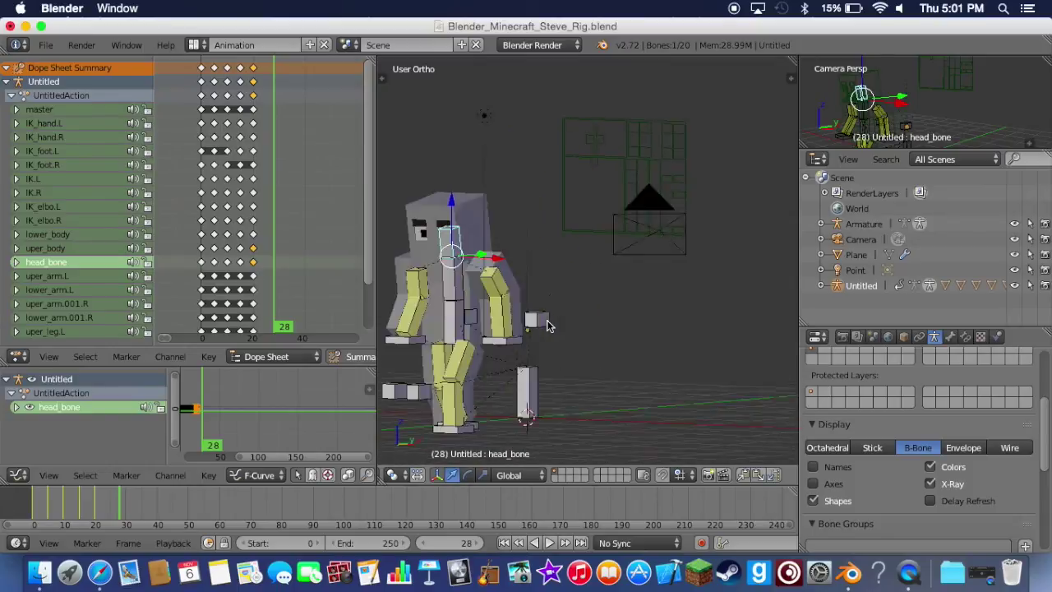
{"action": "scroll", "coordinate": [547, 323], "scroll_direction": "left", "scroll_amount": 10}
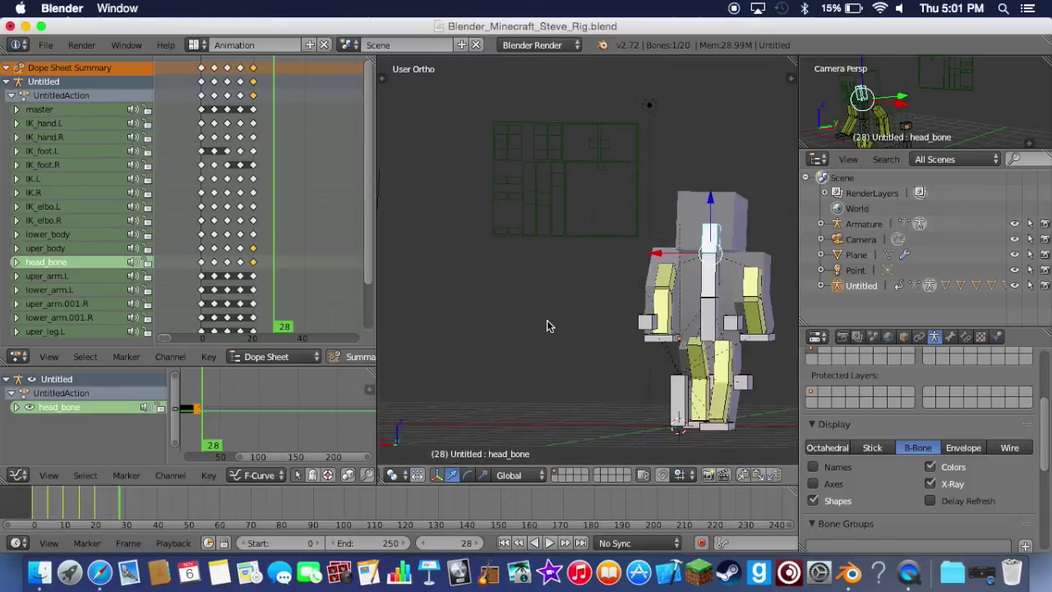
{"action": "scroll", "coordinate": [548, 326], "scroll_direction": "left", "scroll_amount": 10}
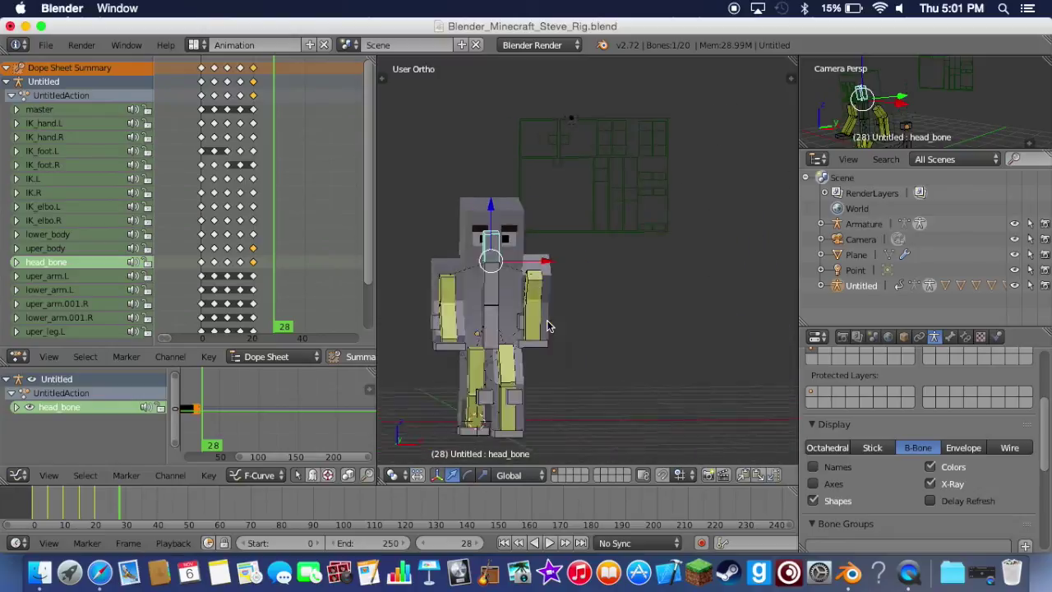
{"action": "scroll", "coordinate": [546, 321], "scroll_direction": "left", "scroll_amount": 5}
{"action": "key", "text": "KP_0"}
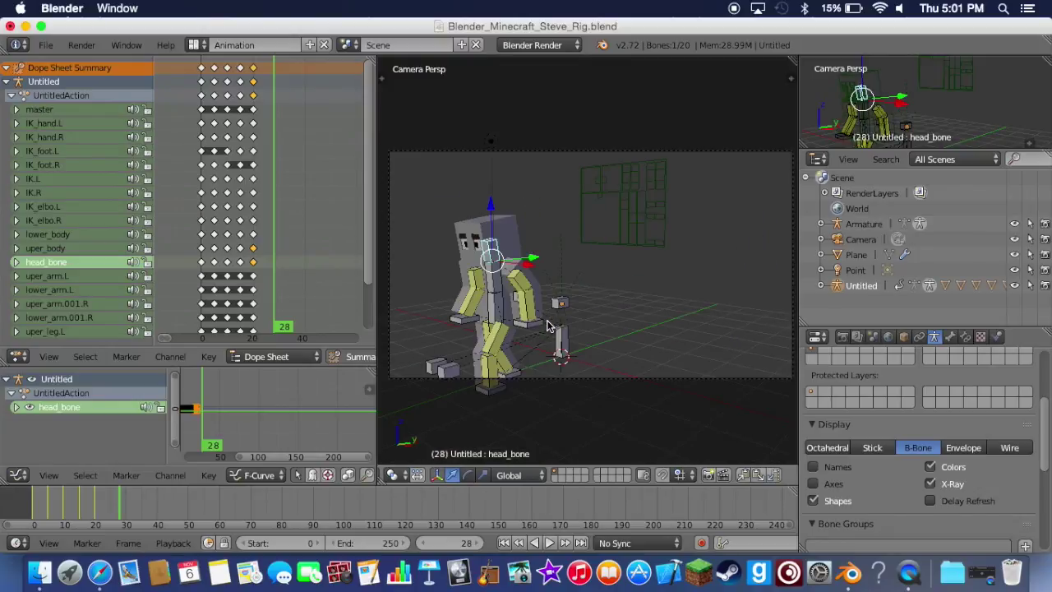